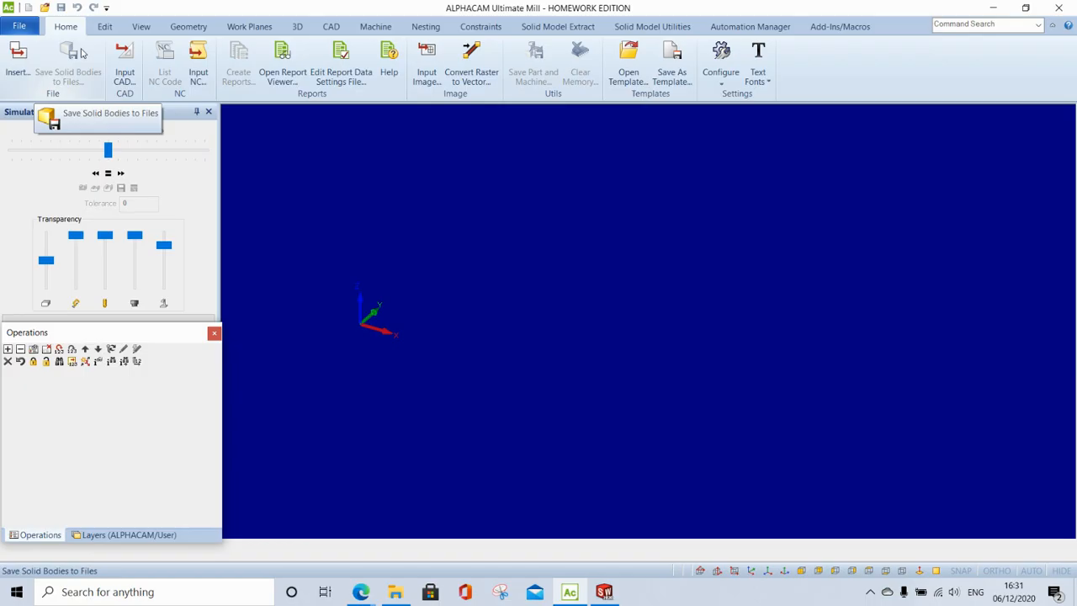
- Import the 'Adapter Flange' SOLIDWORKS part as a 3D solid model
click(125, 63)
click(579, 200)
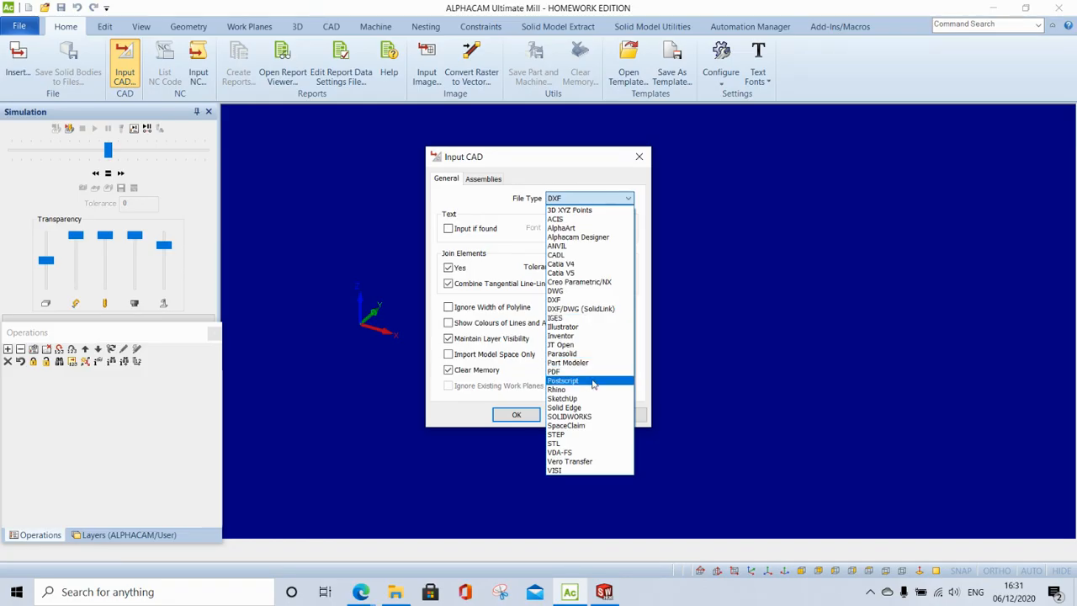
click(581, 417)
click(517, 412)
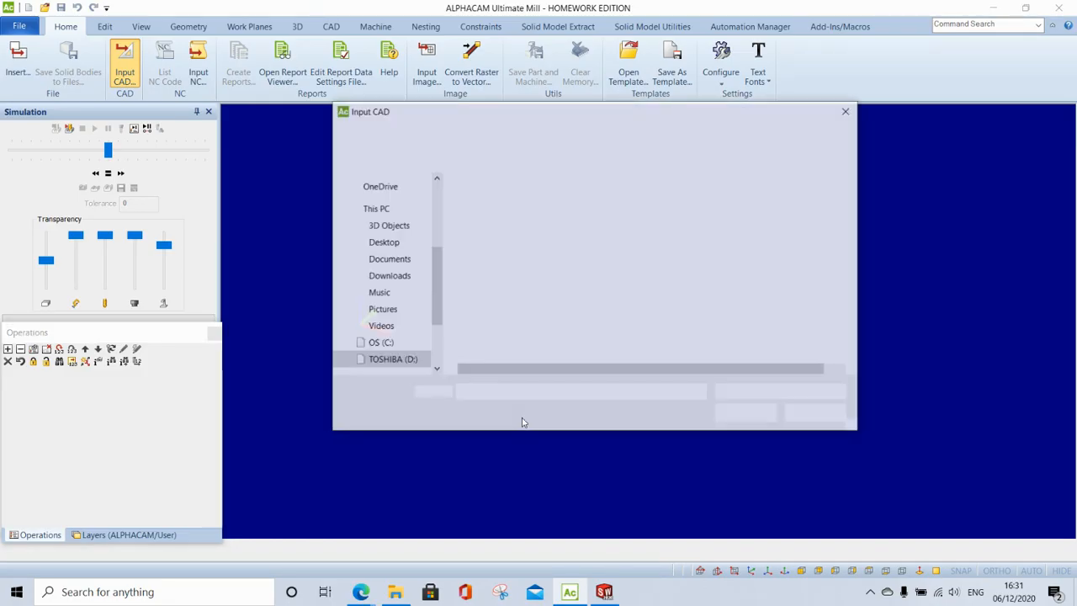
click(505, 233)
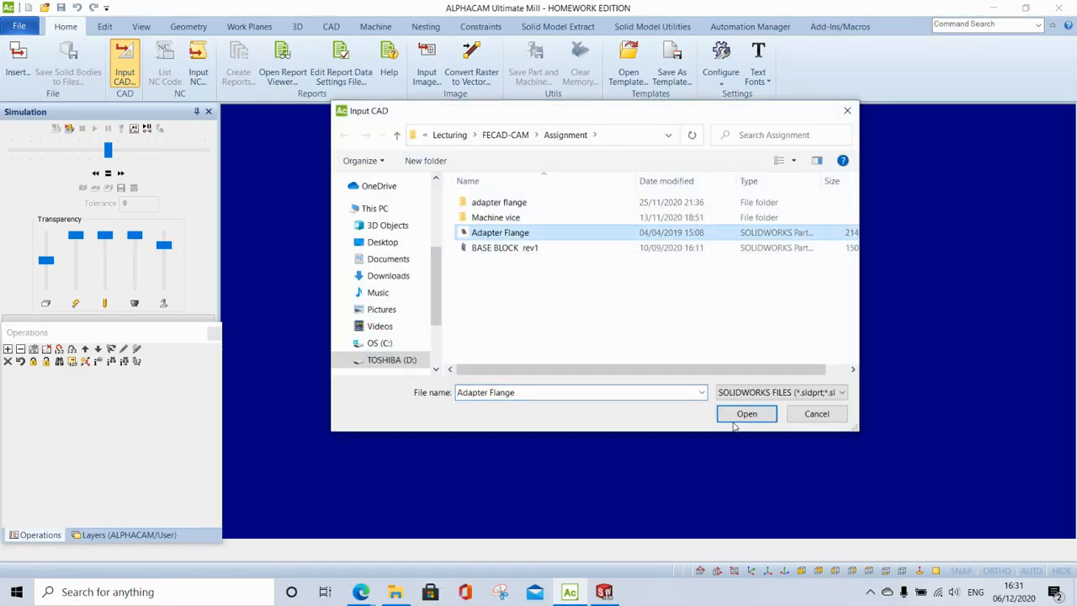
click(739, 414)
click(515, 402)
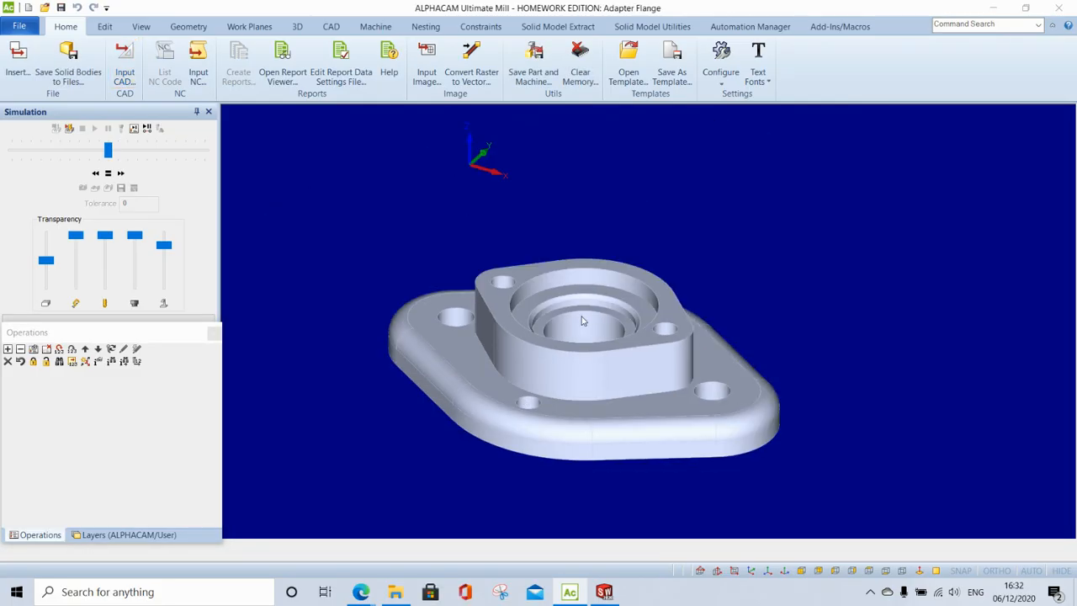
- Move the entire flange model from its top bore centre to position 0,0,0
click(103, 27)
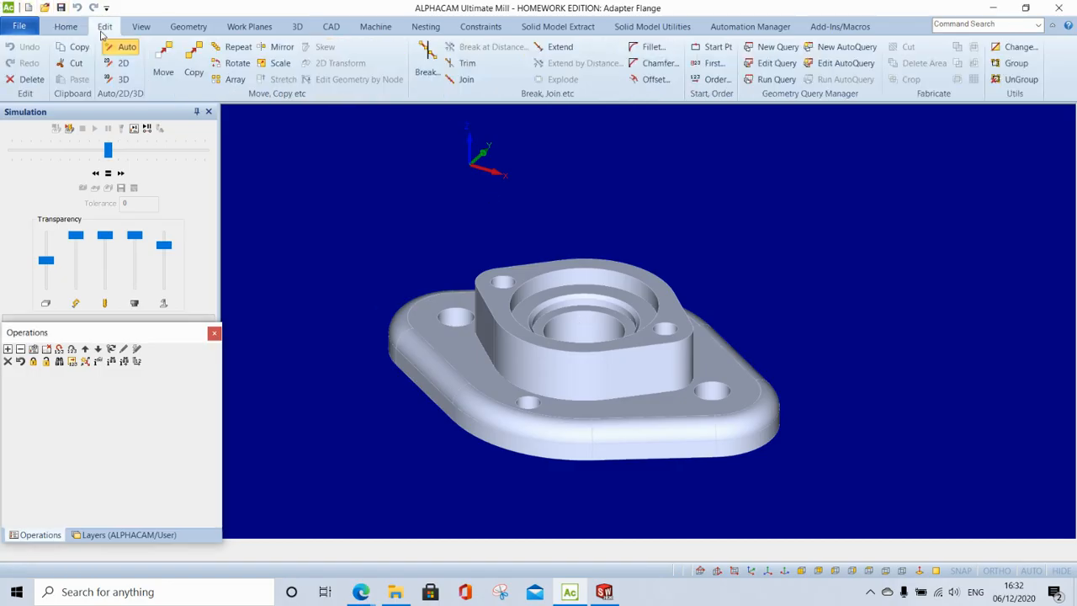
click(167, 67)
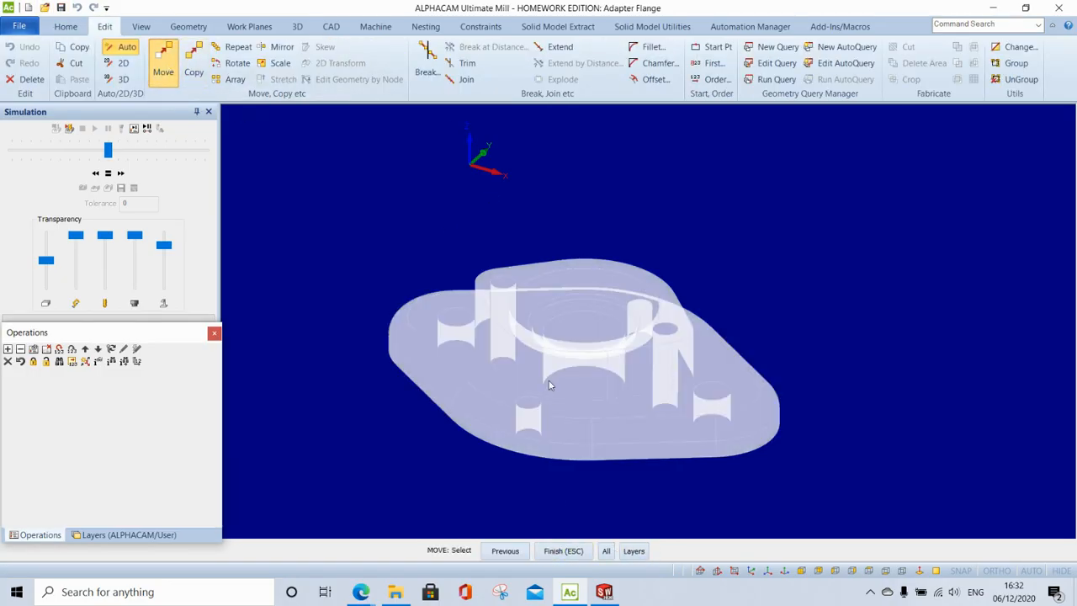
click(606, 551)
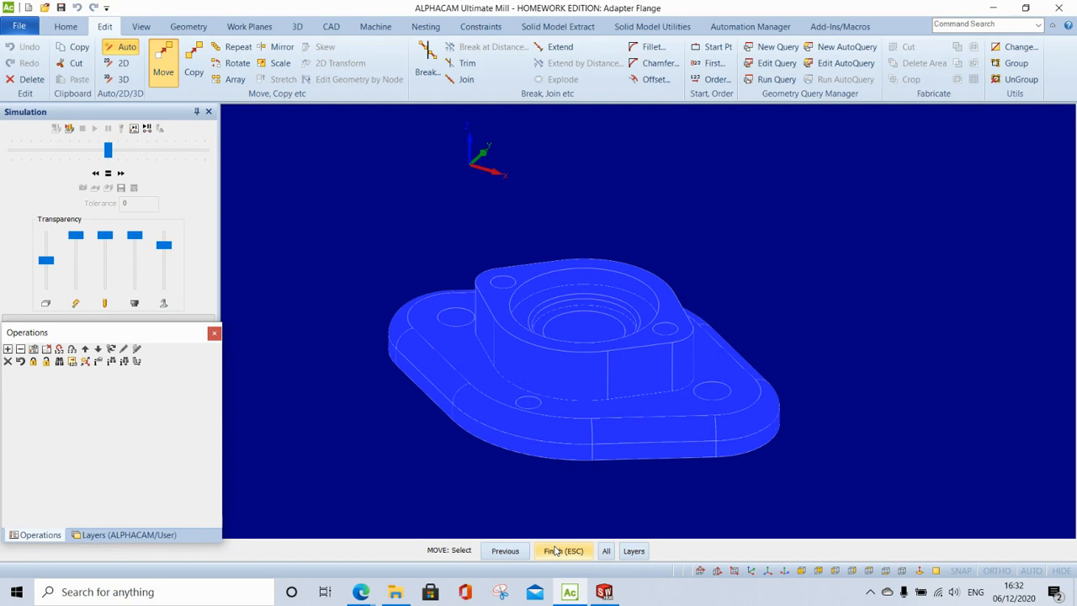
click(555, 551)
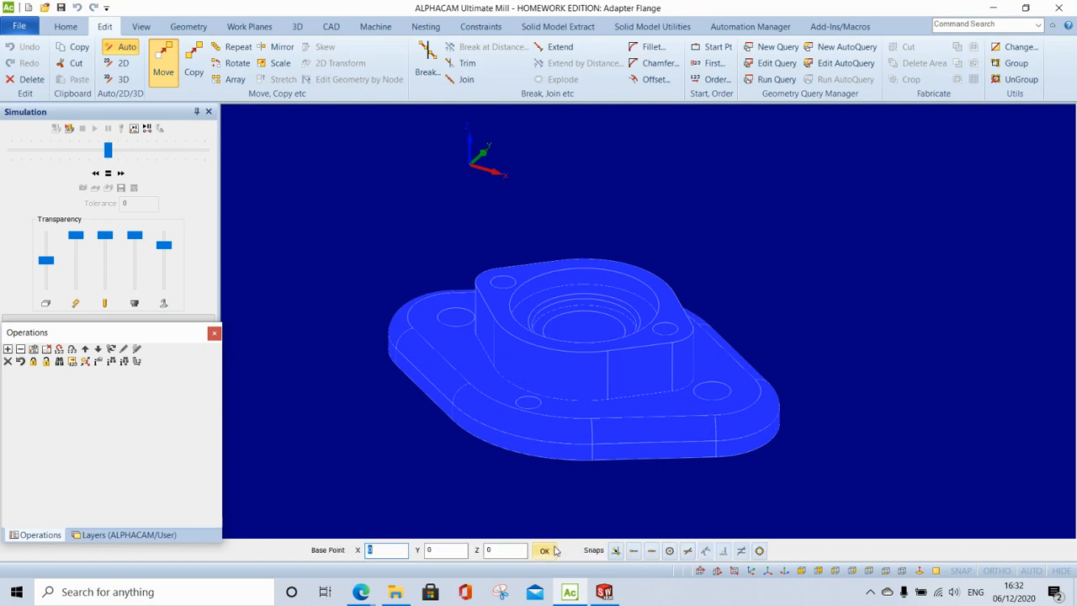
click(669, 551)
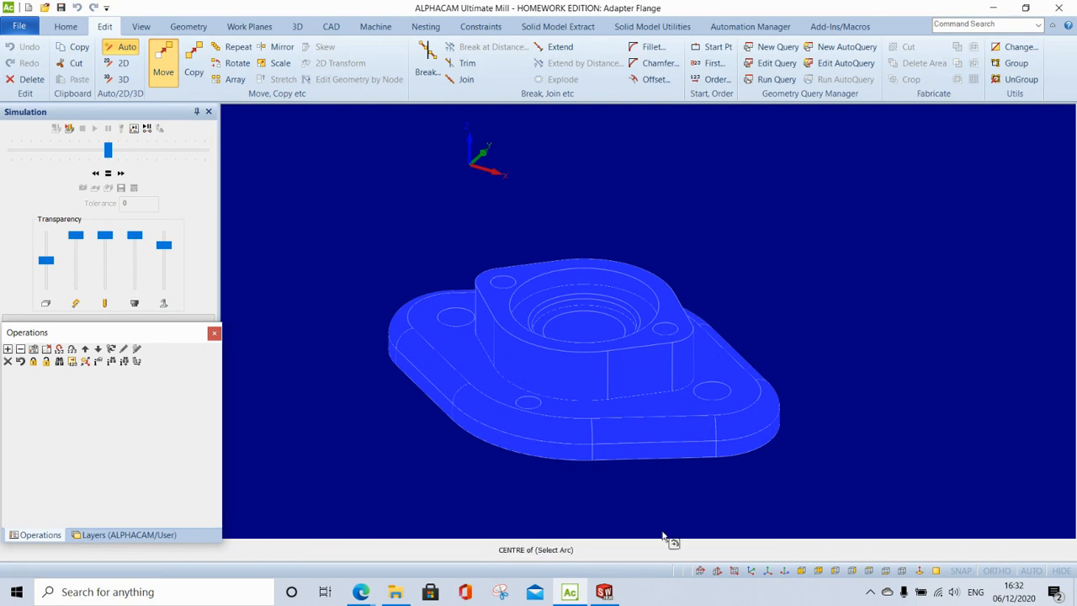
click(556, 272)
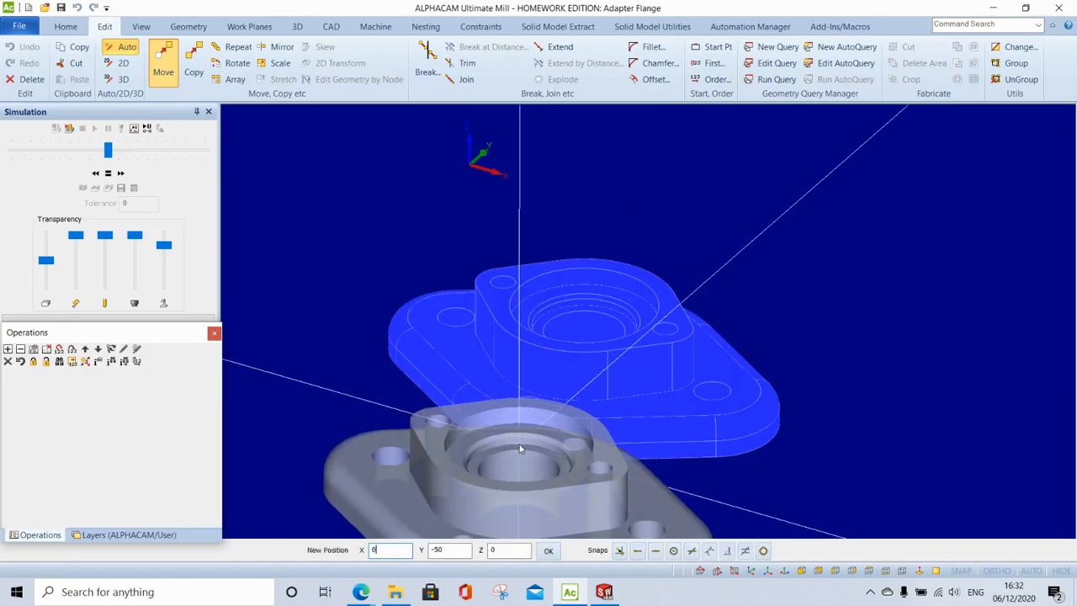
click(548, 551)
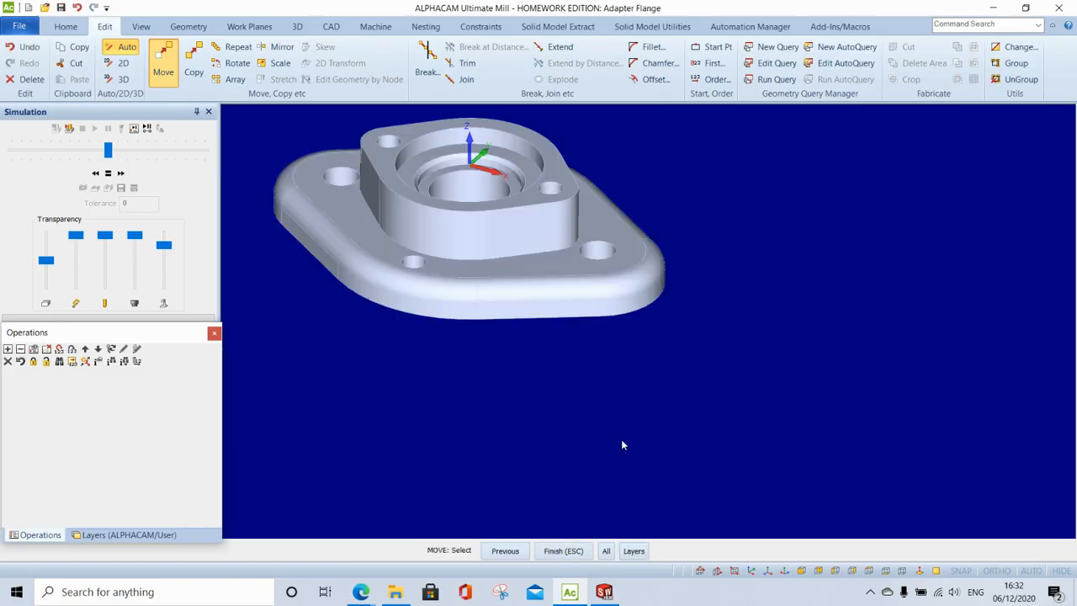
click(562, 551)
scroll(475, 319, down, 2)
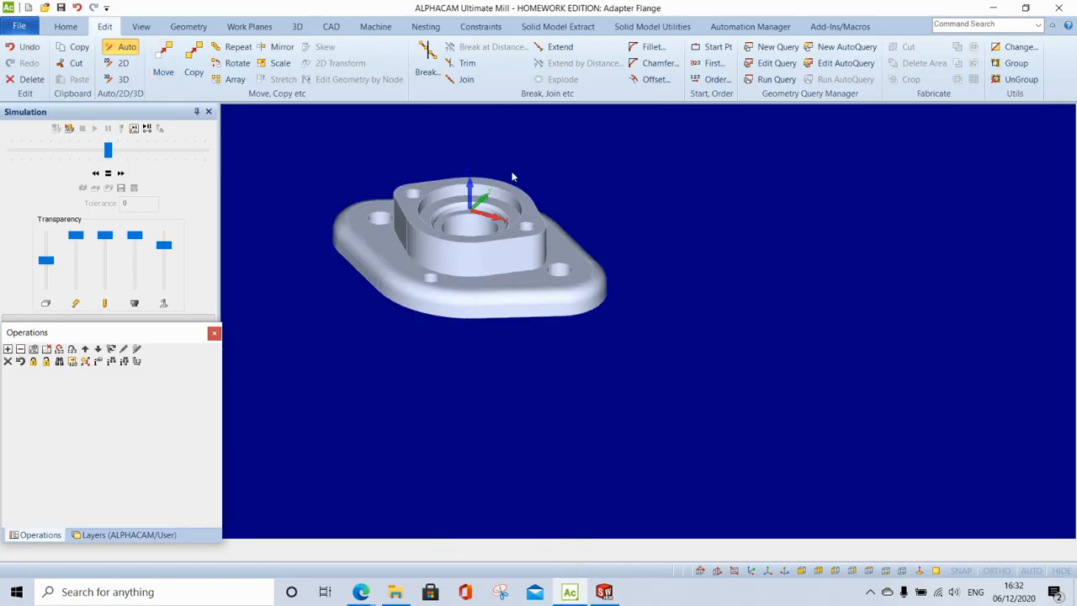
scroll(572, 284, down, 1)
scroll(475, 185, up, 3)
scroll(661, 385, down, 1)
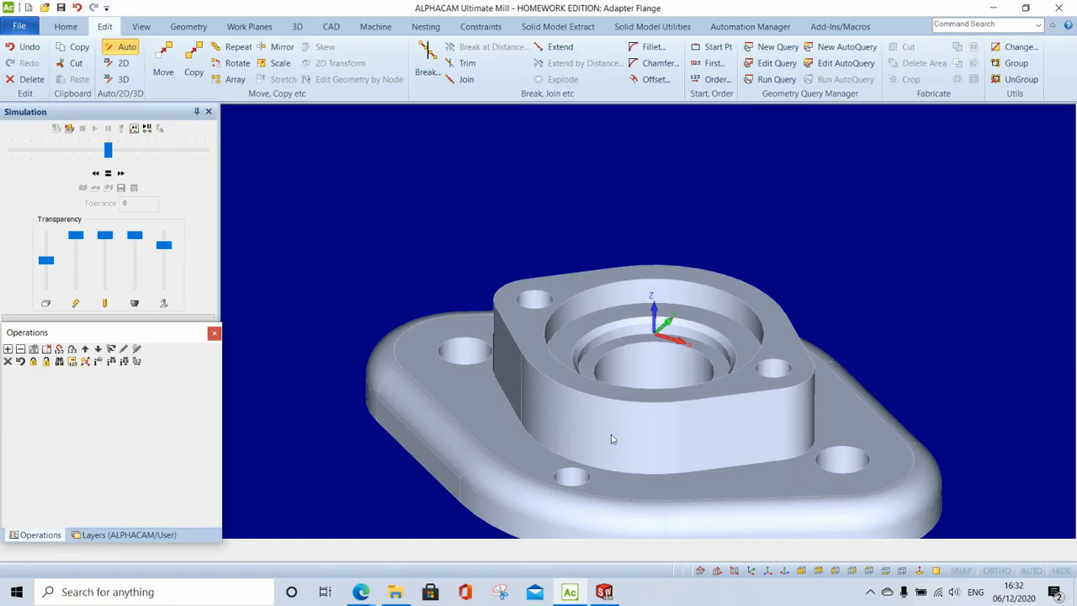
- Cap the central bore and counterbore faces with 0.0001 tolerance to make a flat top
click(670, 27)
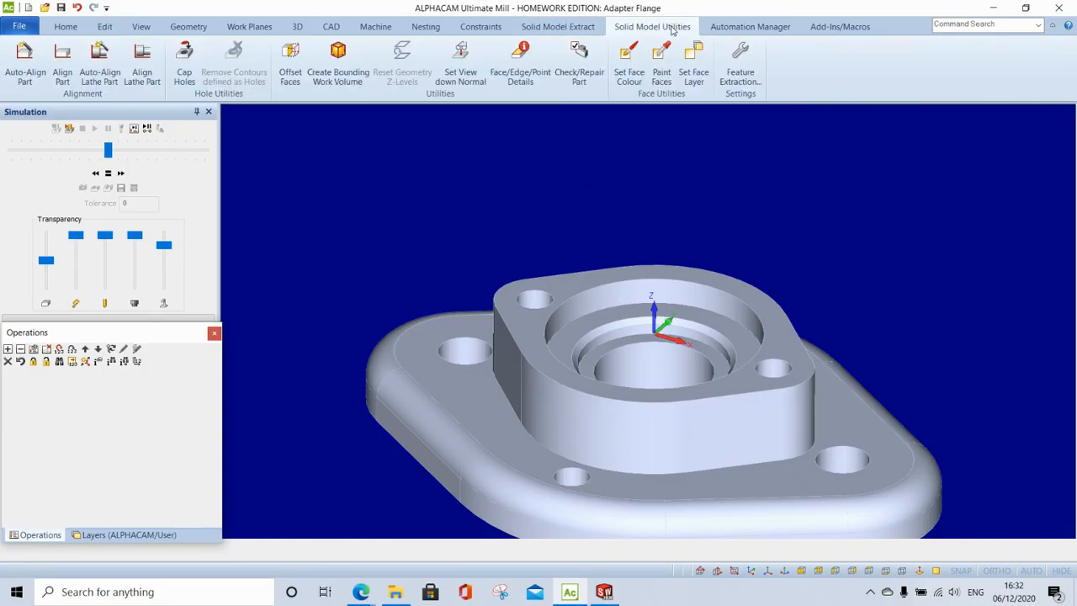
click(184, 59)
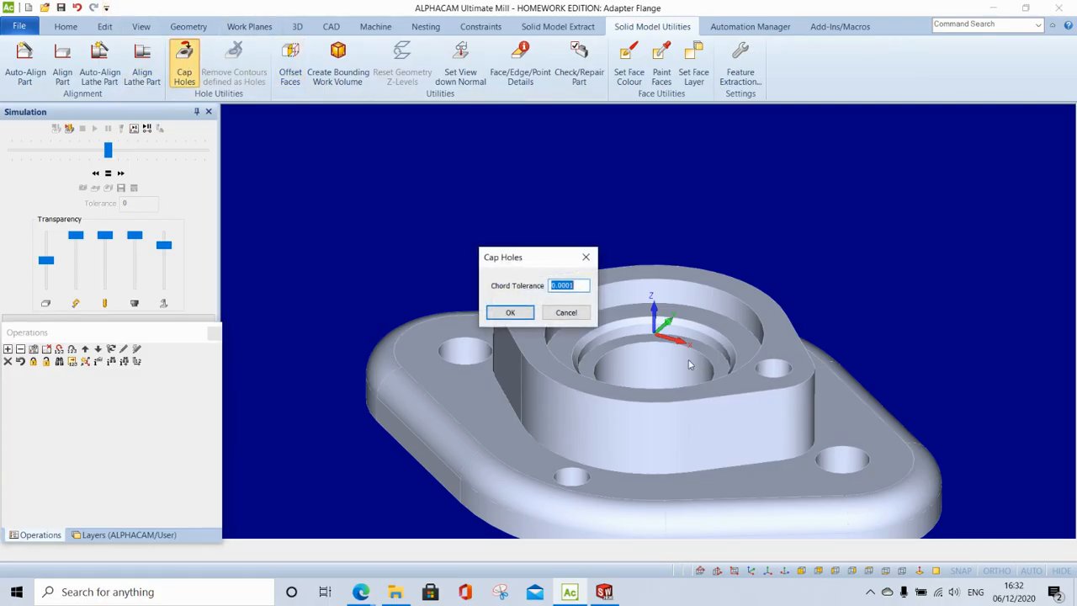
click(512, 314)
click(636, 372)
click(610, 339)
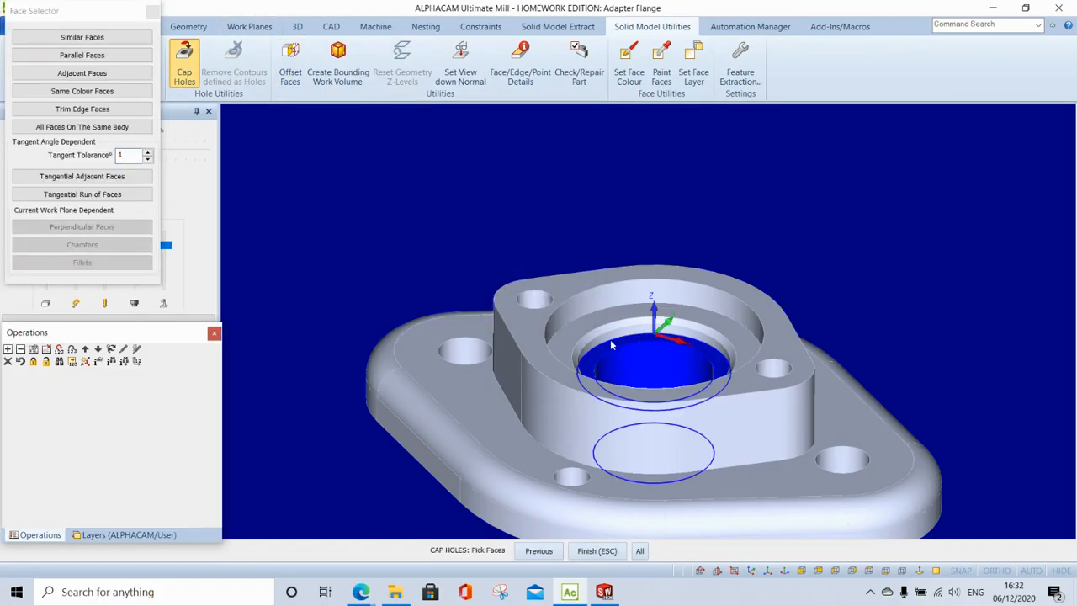
click(605, 320)
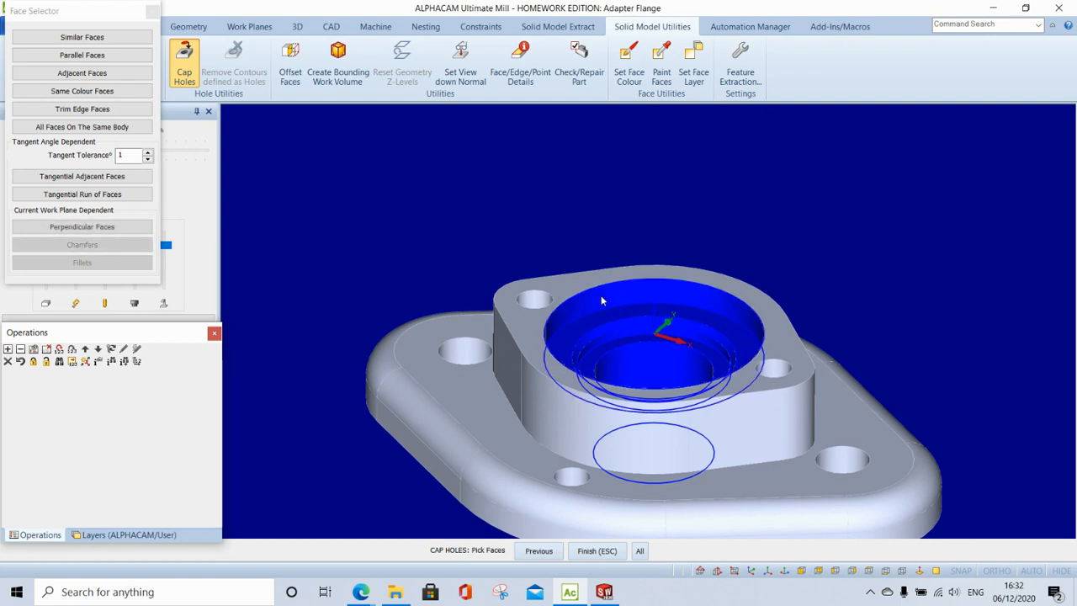
click(608, 551)
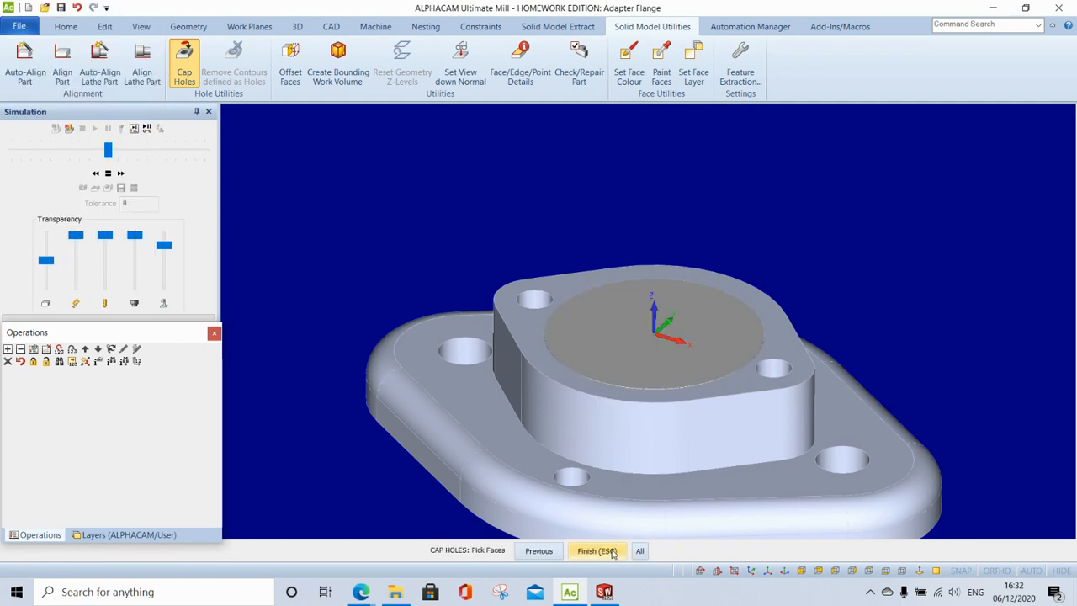
click(612, 552)
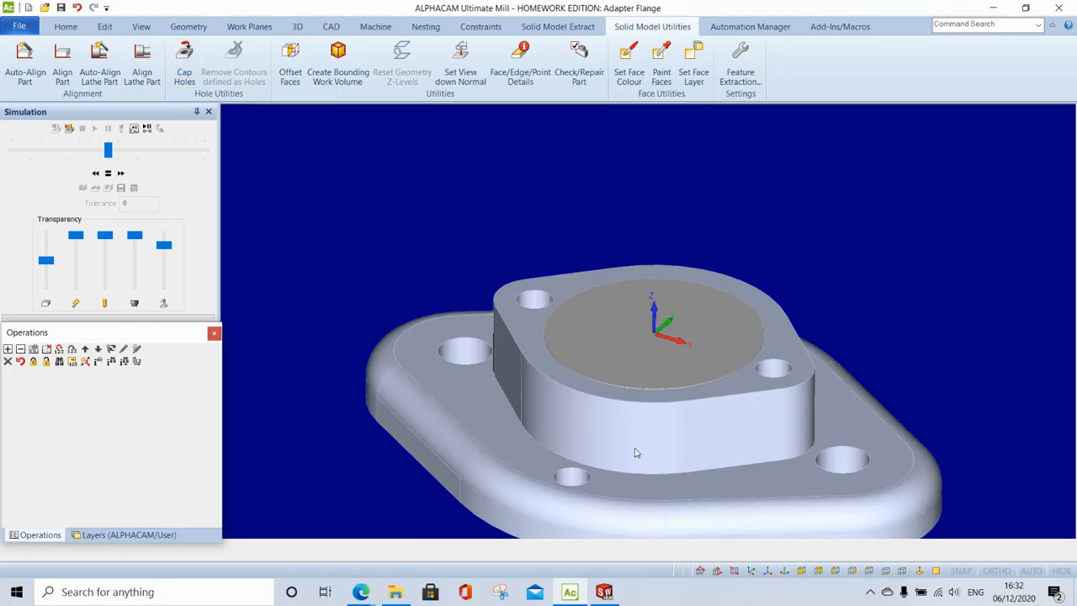
scroll(636, 453, down, 2)
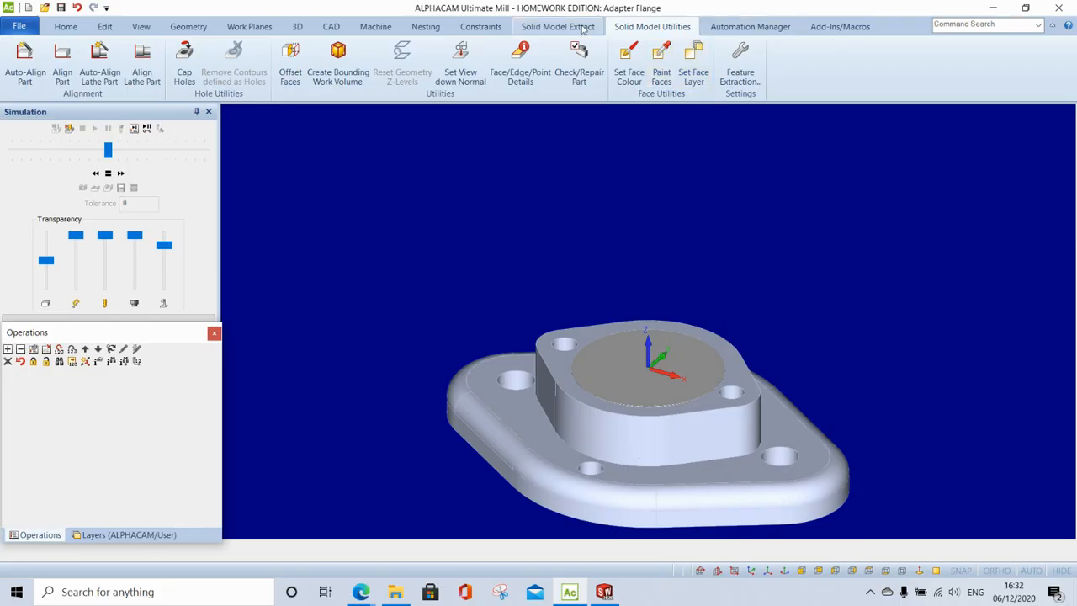
- Start Projected Face Outlines to Work Plane with 0.0001 tolerance, viewing the flange from the top
click(558, 27)
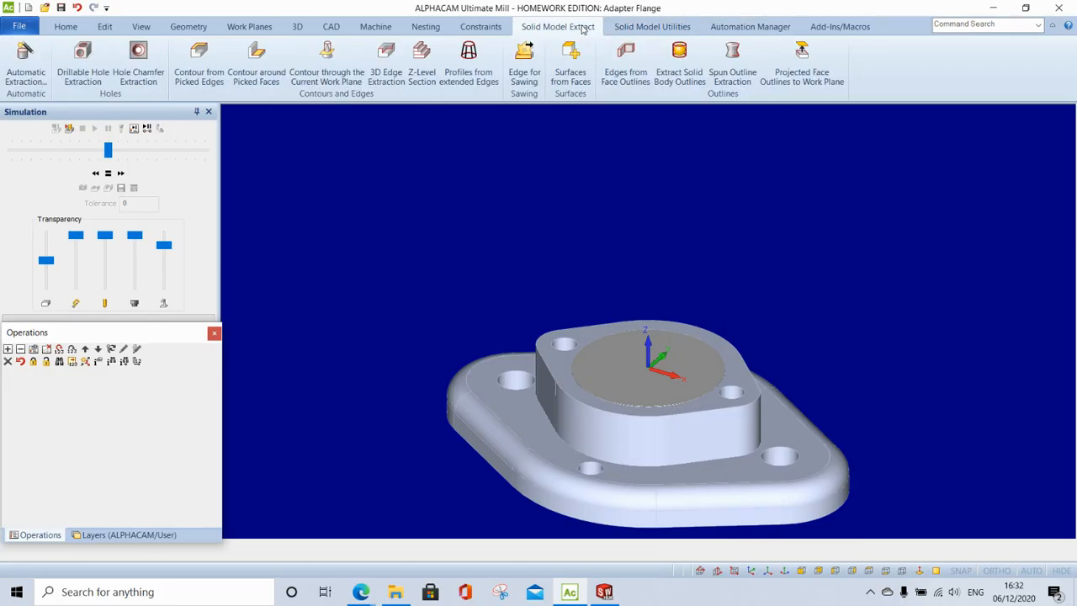
click(818, 78)
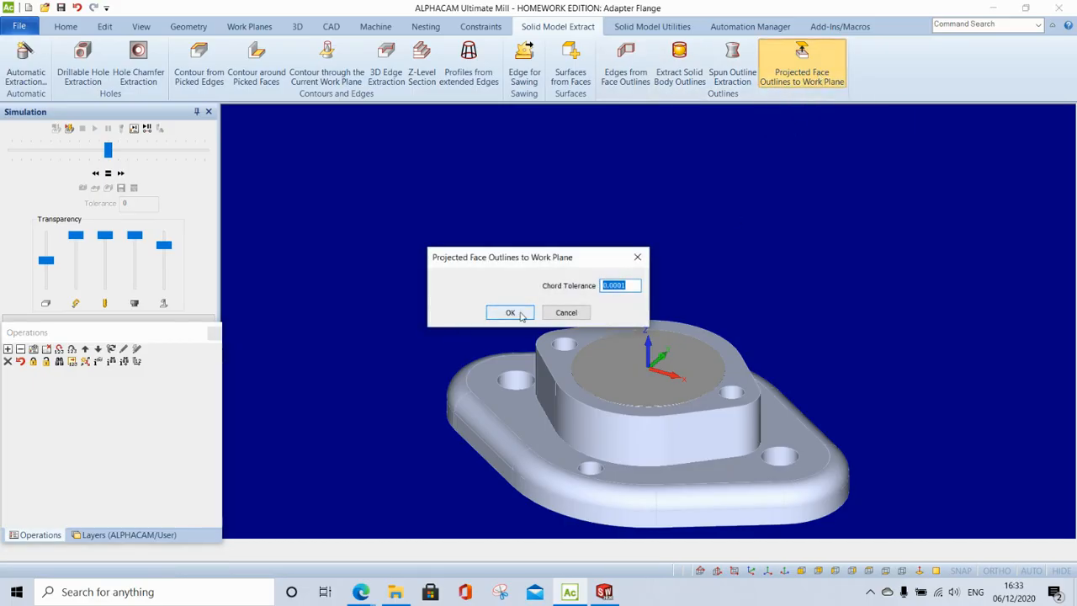
click(510, 312)
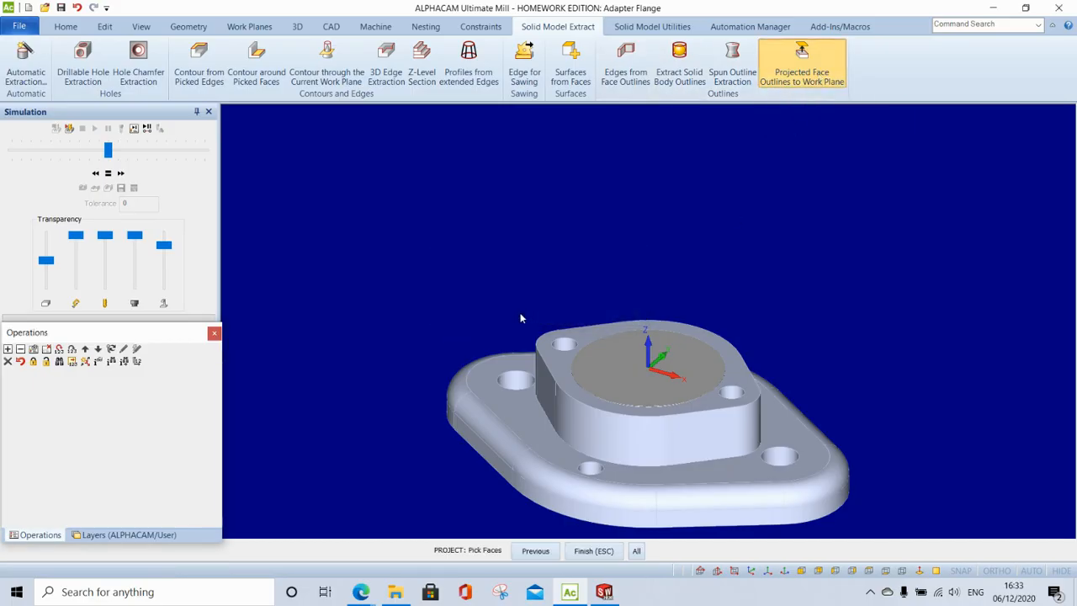
click(869, 571)
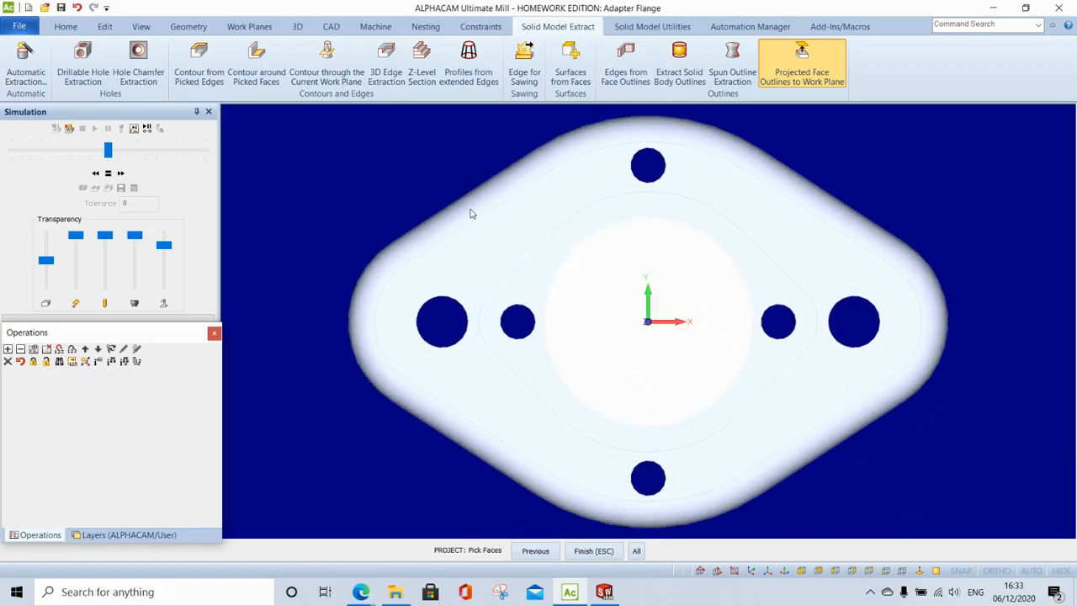
- Project the eight outer perimeter faces of the flange as outlines on the work plane
click(461, 232)
click(584, 137)
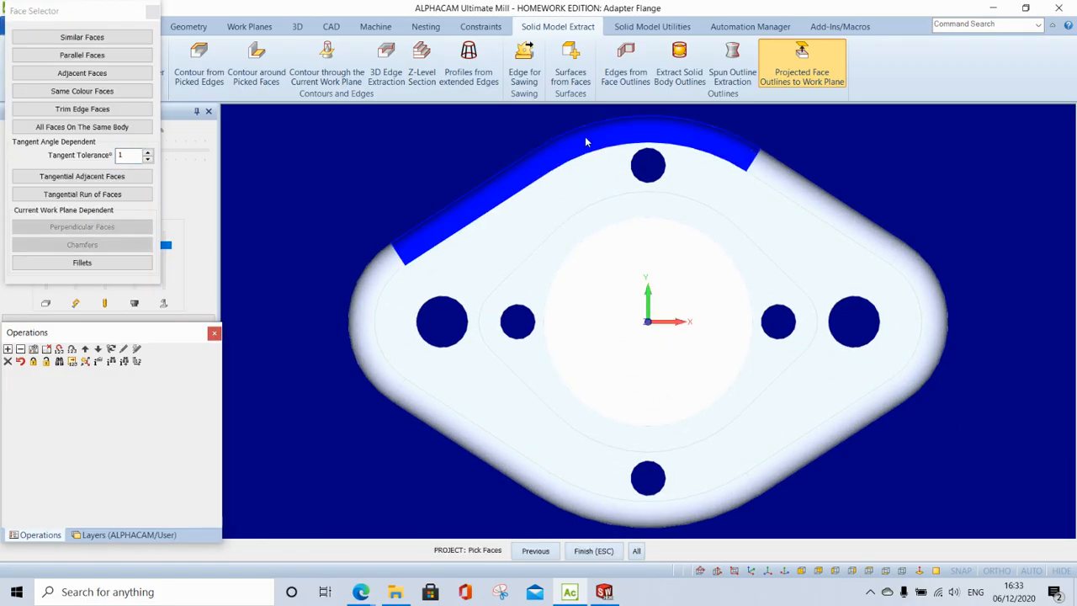
click(771, 172)
click(922, 286)
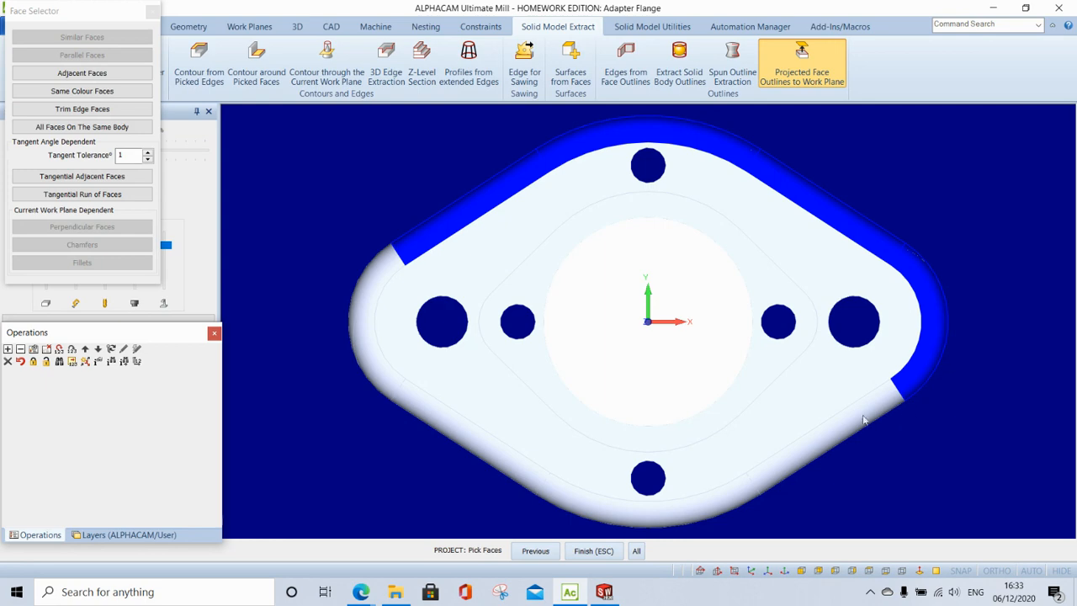
click(858, 414)
click(629, 505)
click(518, 477)
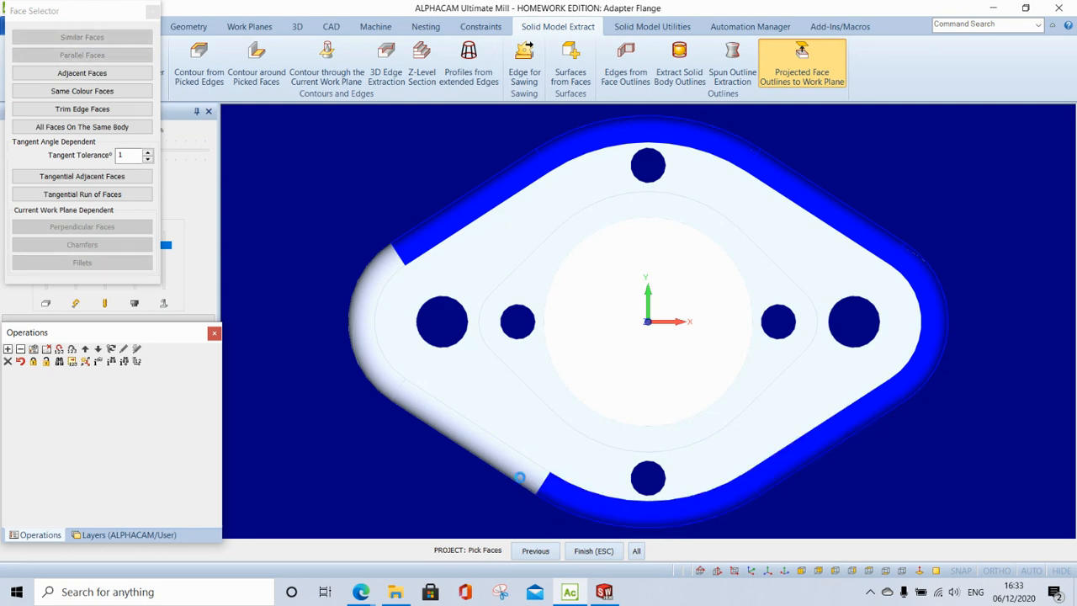
click(361, 341)
click(591, 554)
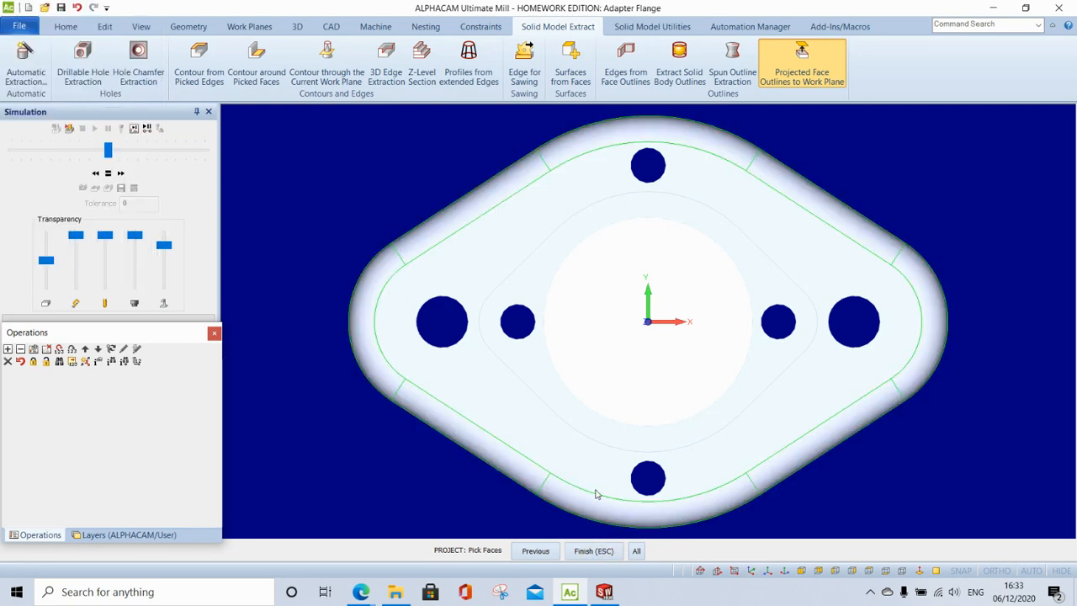
click(751, 571)
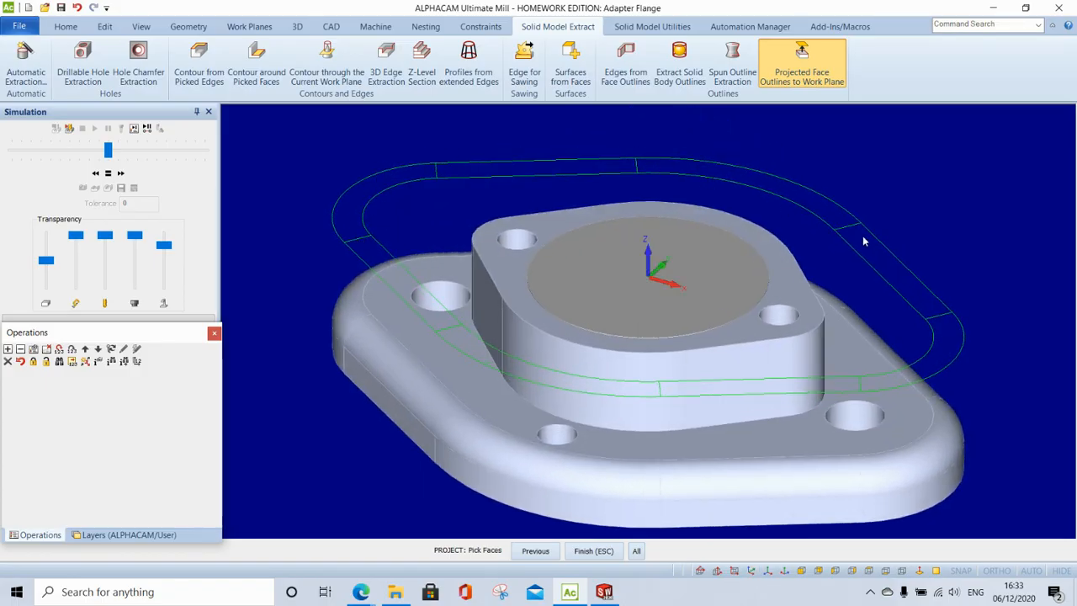
- Use Unite to join the eight outer outline segments, arcs and straights, into one contour
click(989, 28)
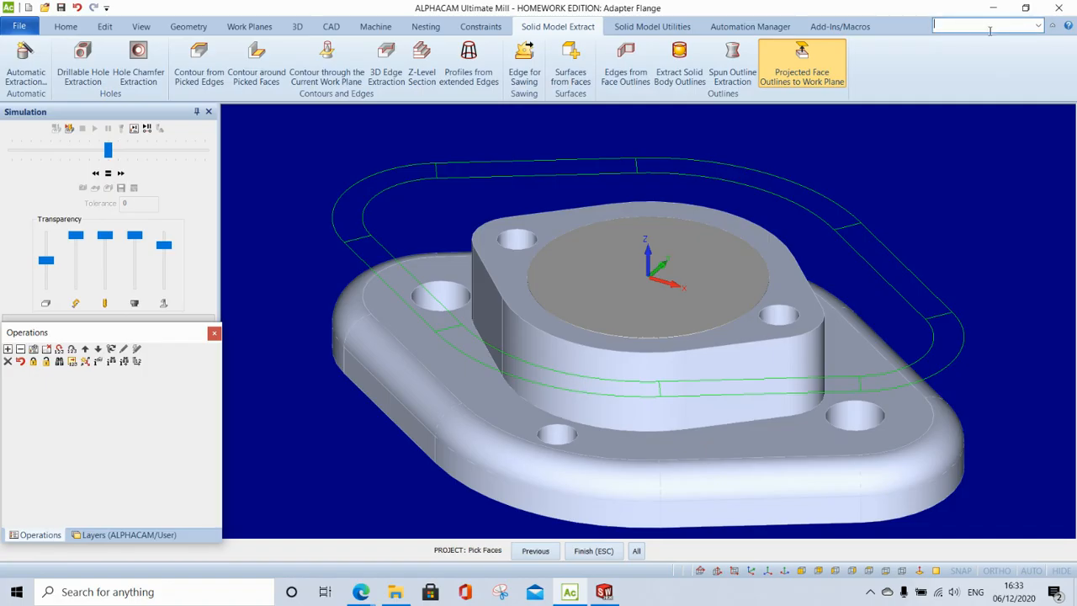
text(unite)
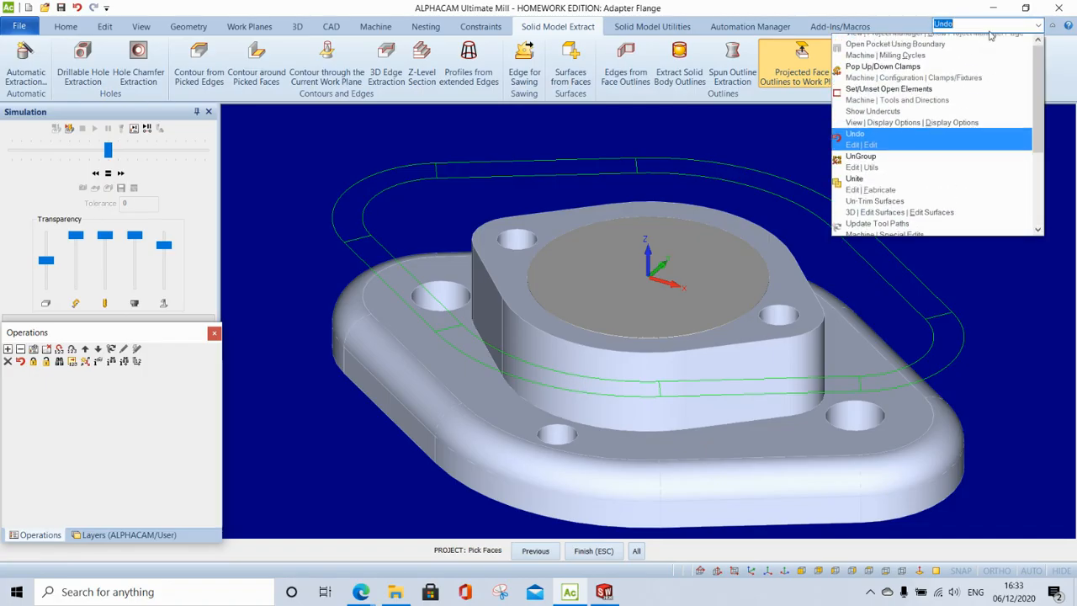
key(Return)
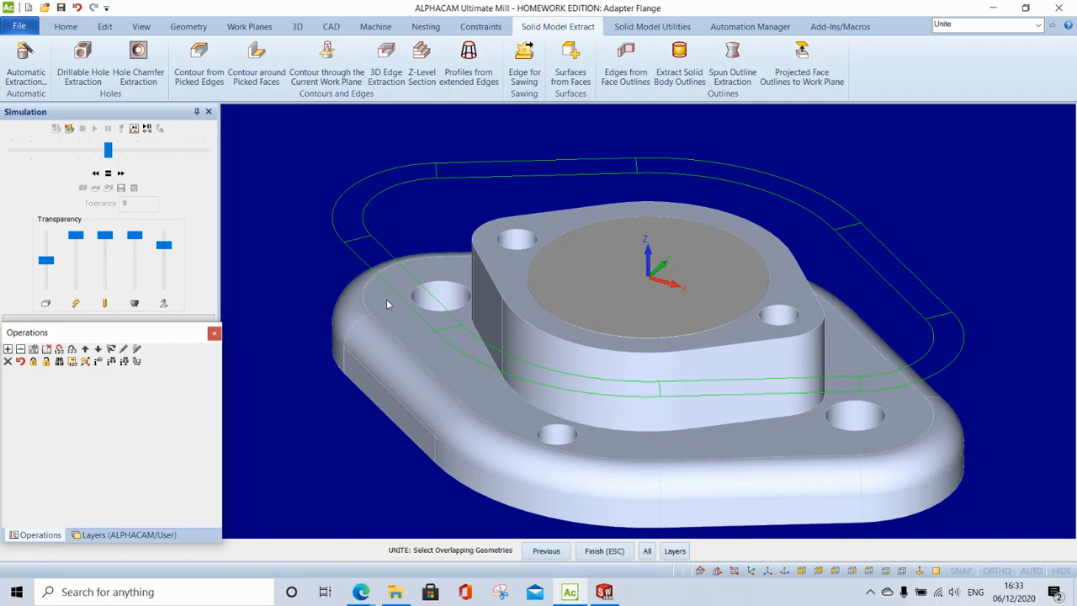
click(417, 316)
click(363, 182)
click(488, 167)
click(774, 179)
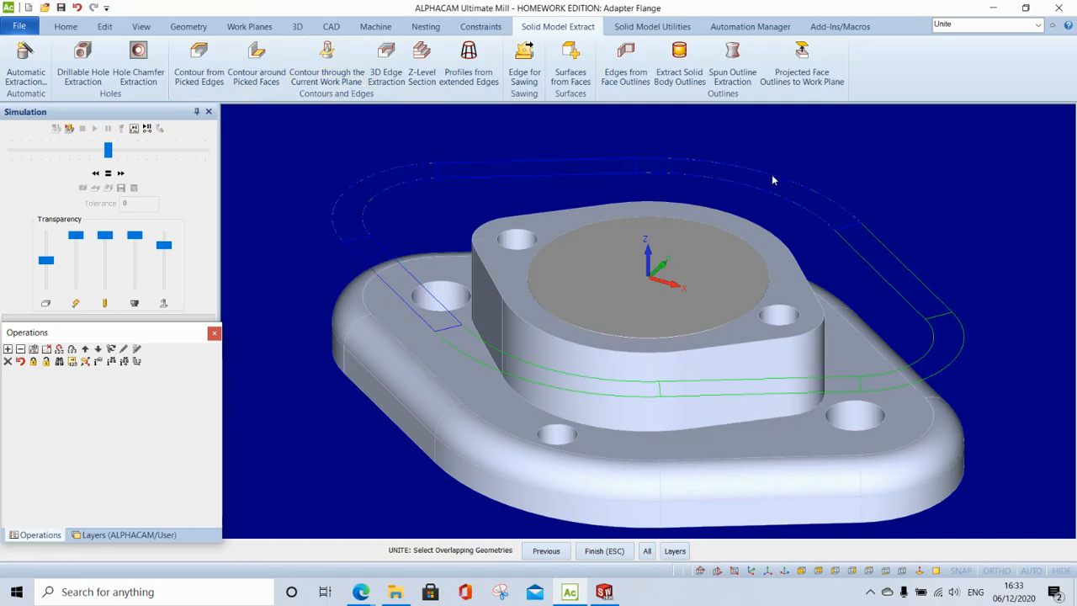
click(898, 264)
click(945, 367)
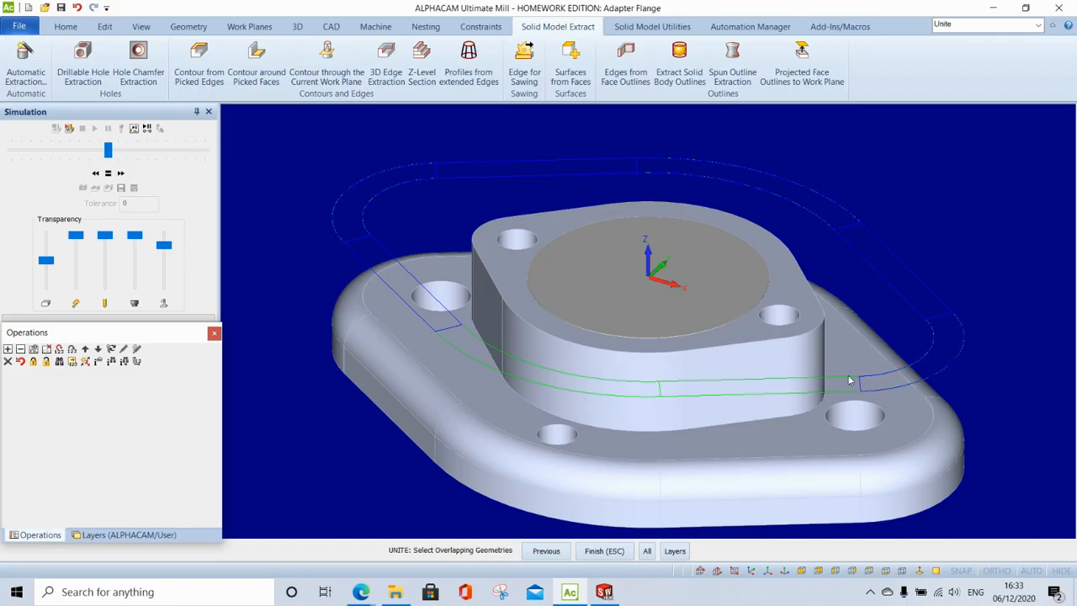
click(712, 399)
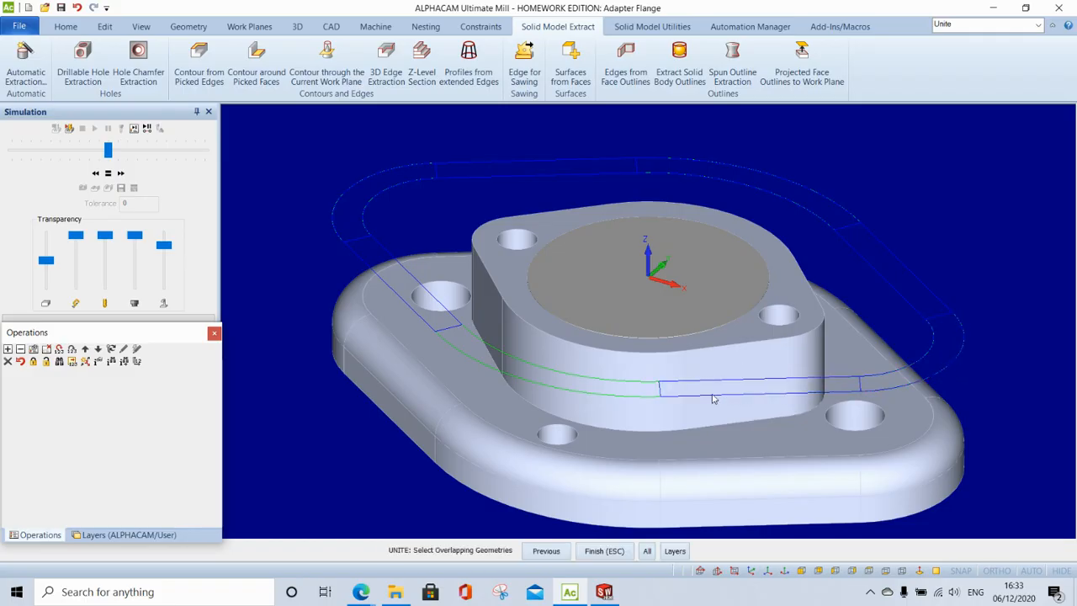
click(596, 397)
click(601, 551)
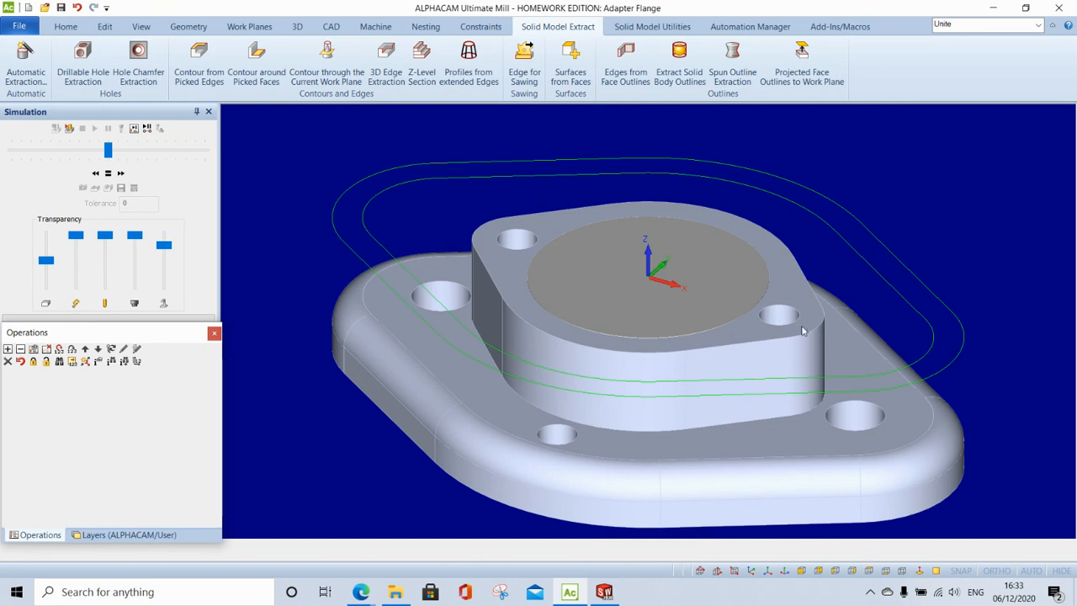
- Extract edge contours from the raised boss's top edge and the flange's base edge
click(219, 76)
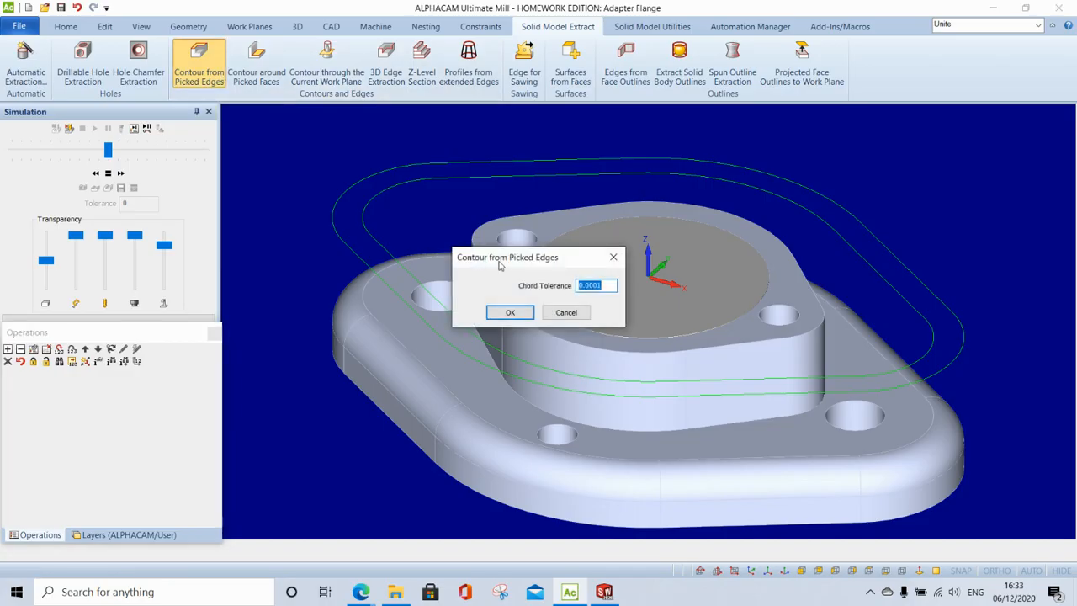
click(510, 312)
click(553, 339)
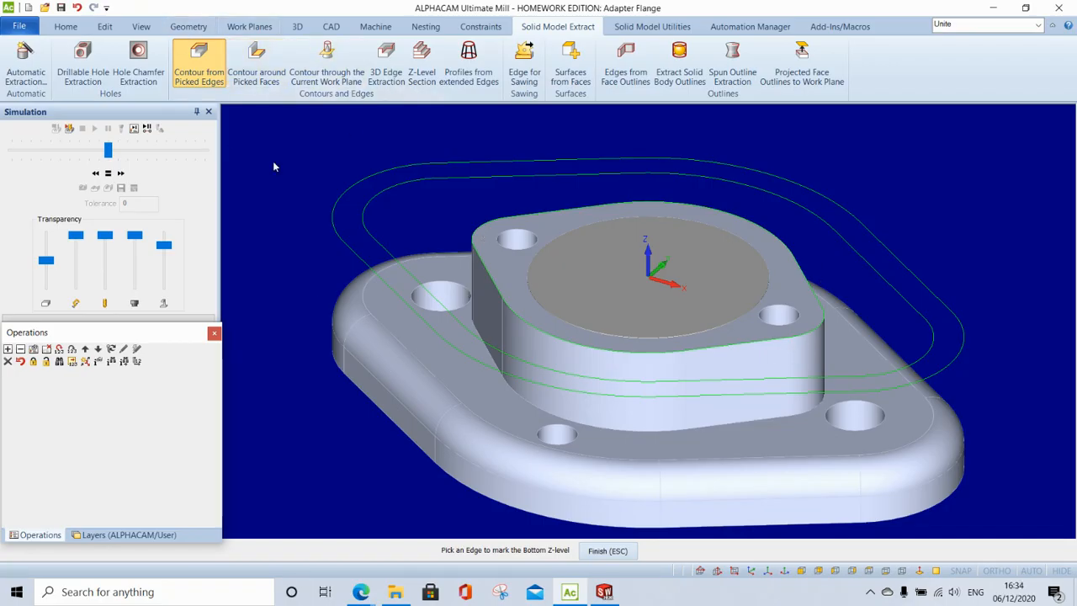
click(202, 65)
click(510, 312)
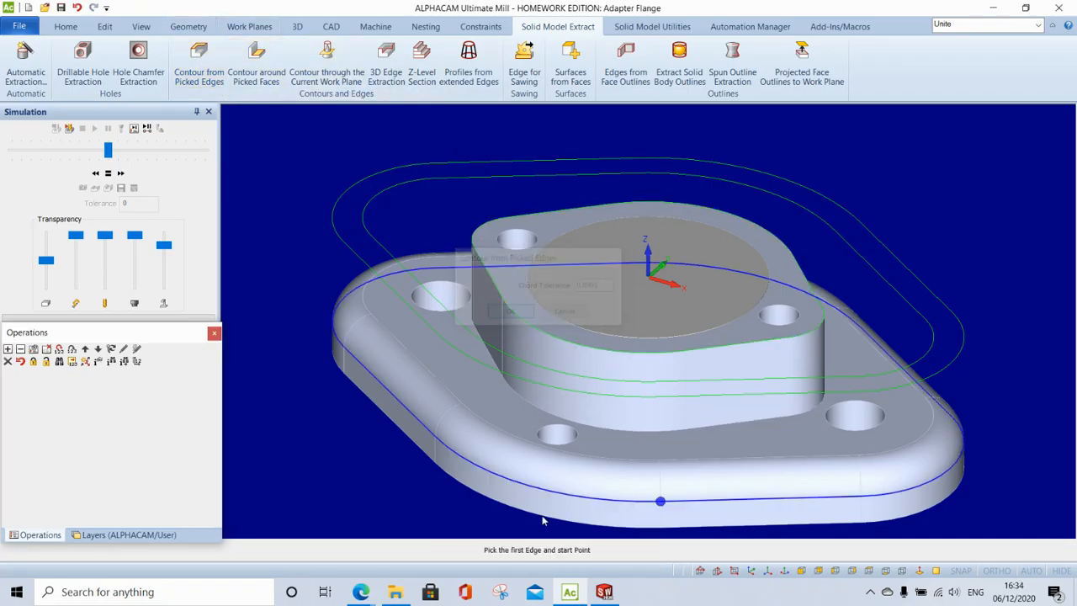
click(531, 510)
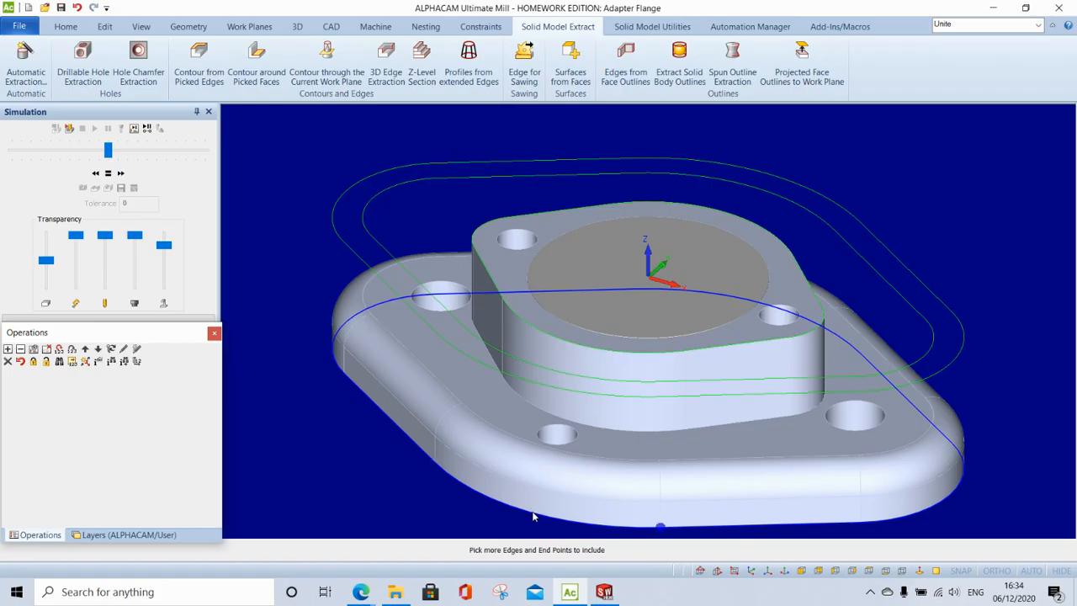
click(532, 510)
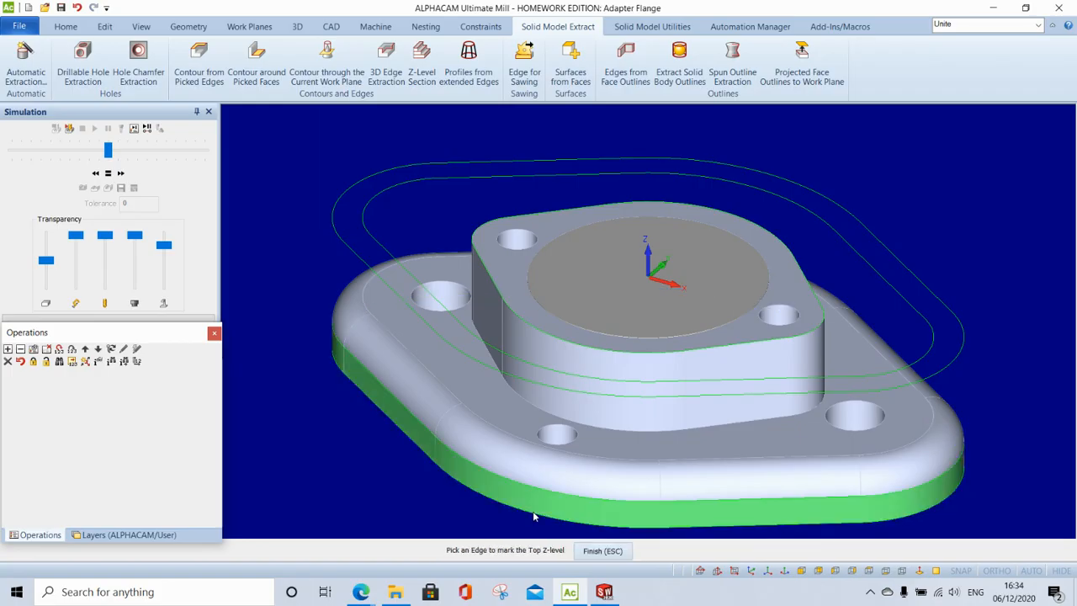
click(622, 548)
scroll(357, 436, down, 1)
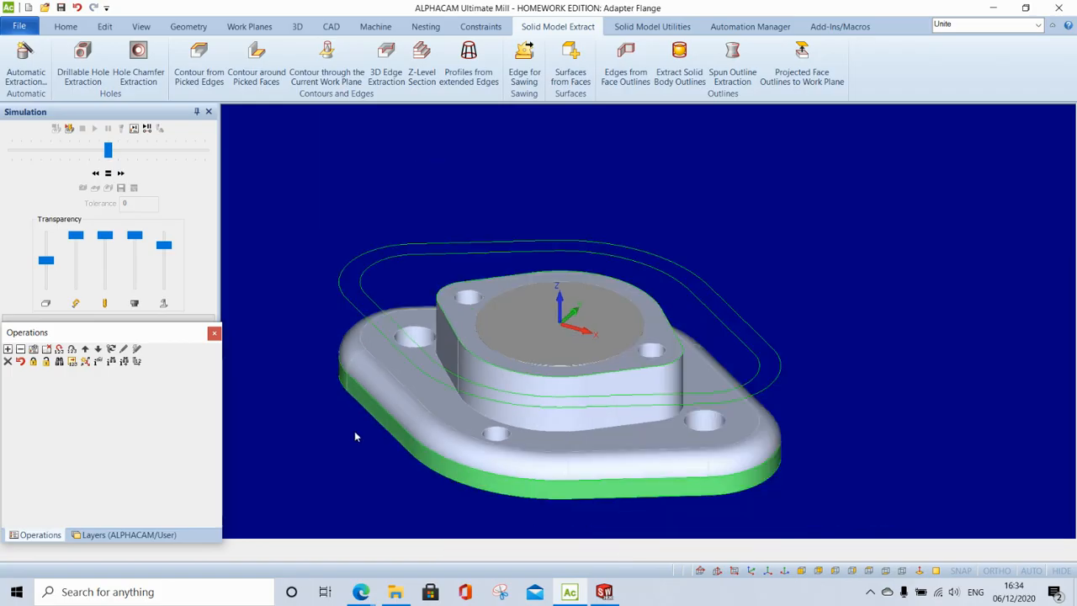
scroll(354, 436, down, 1)
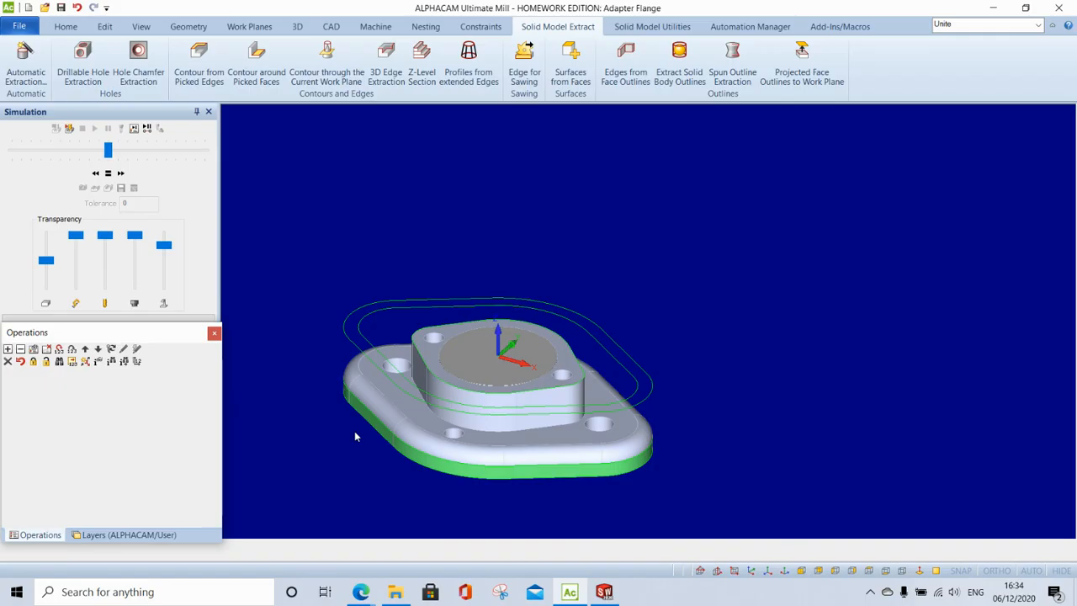
- Start the Set Materials command from the 3D machining tools
click(375, 26)
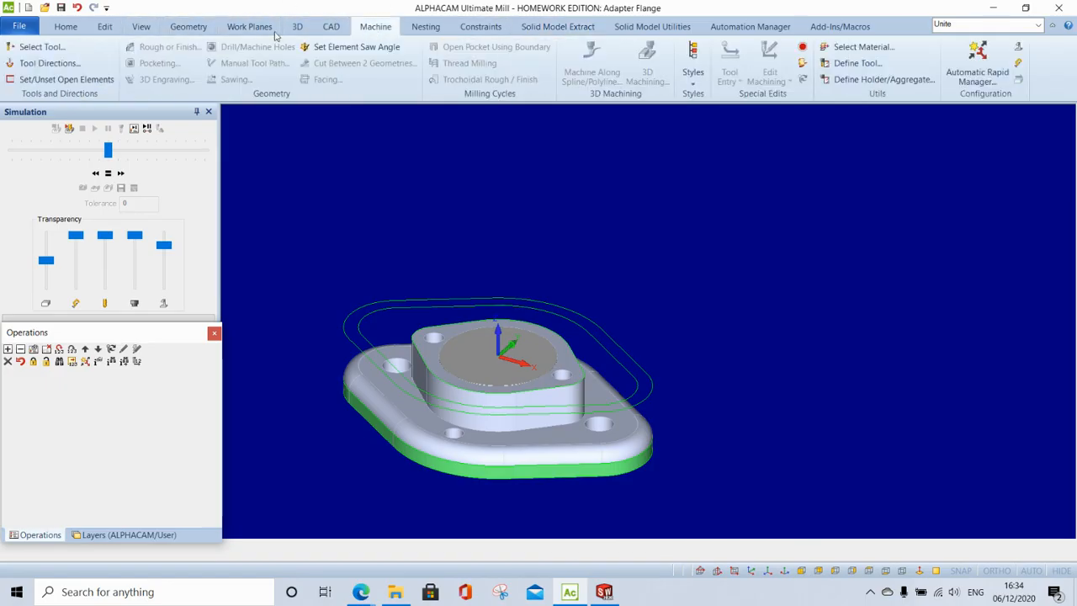
click(297, 26)
click(22, 60)
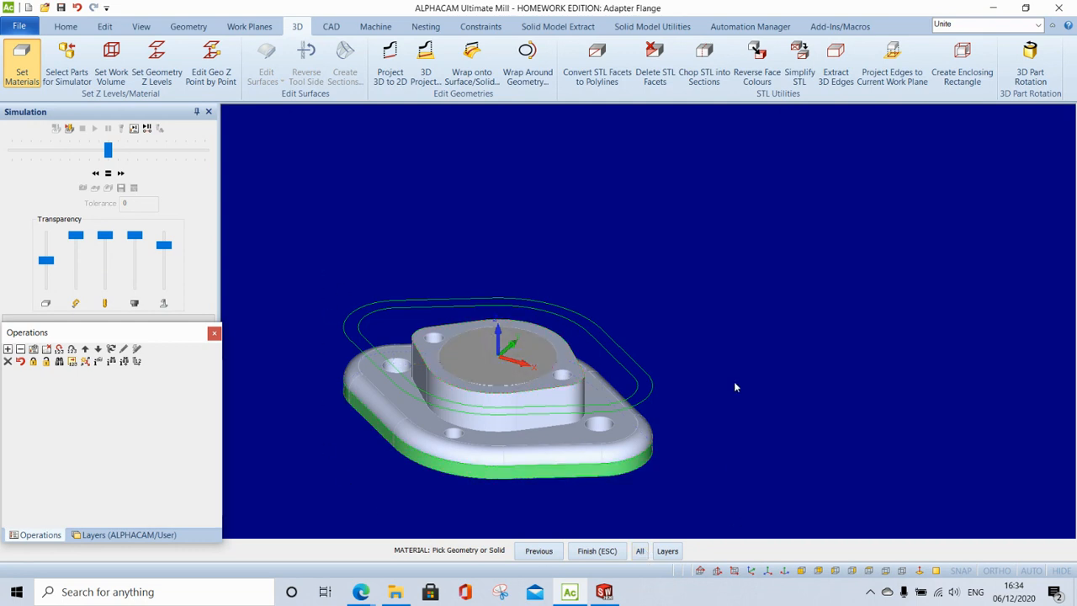
- Create a stock block around the whole solid from top Z 2 to bottom Z -50, viewed from above
click(639, 551)
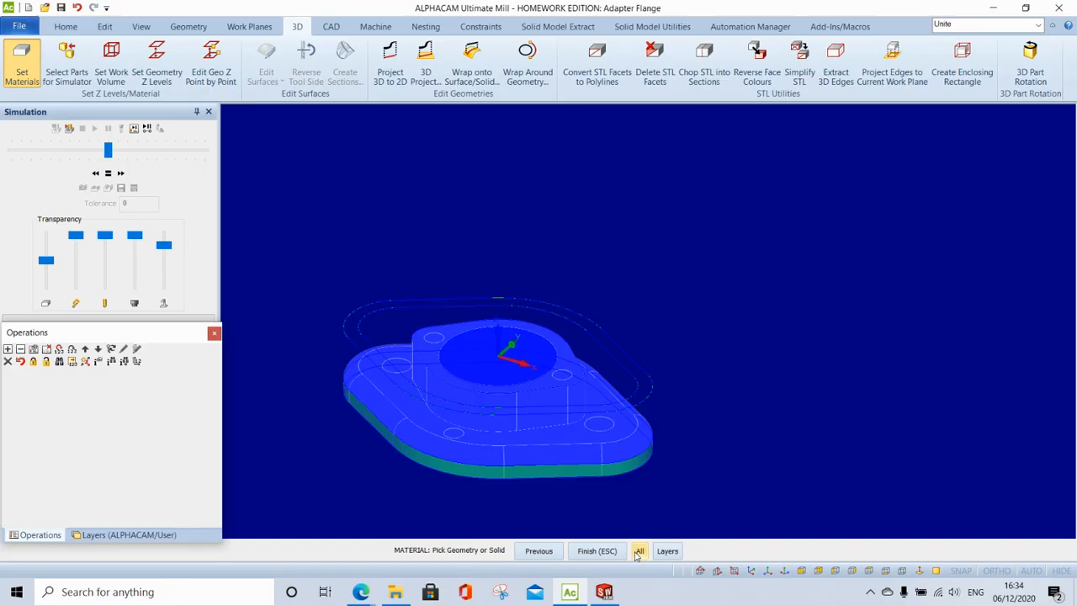
click(619, 552)
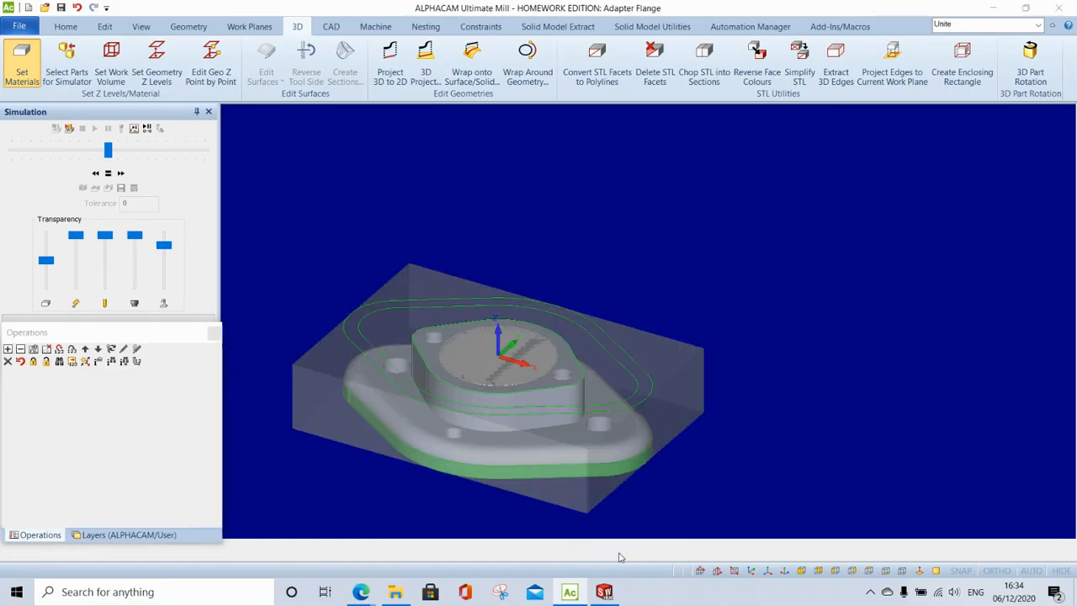
text(2)
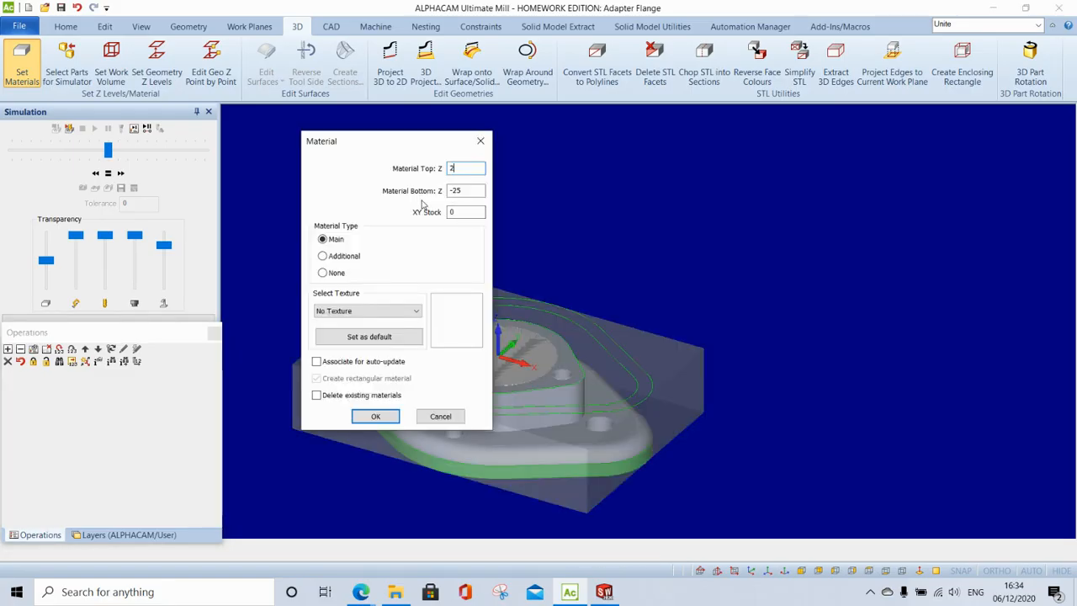
key(Tab)
text(-)
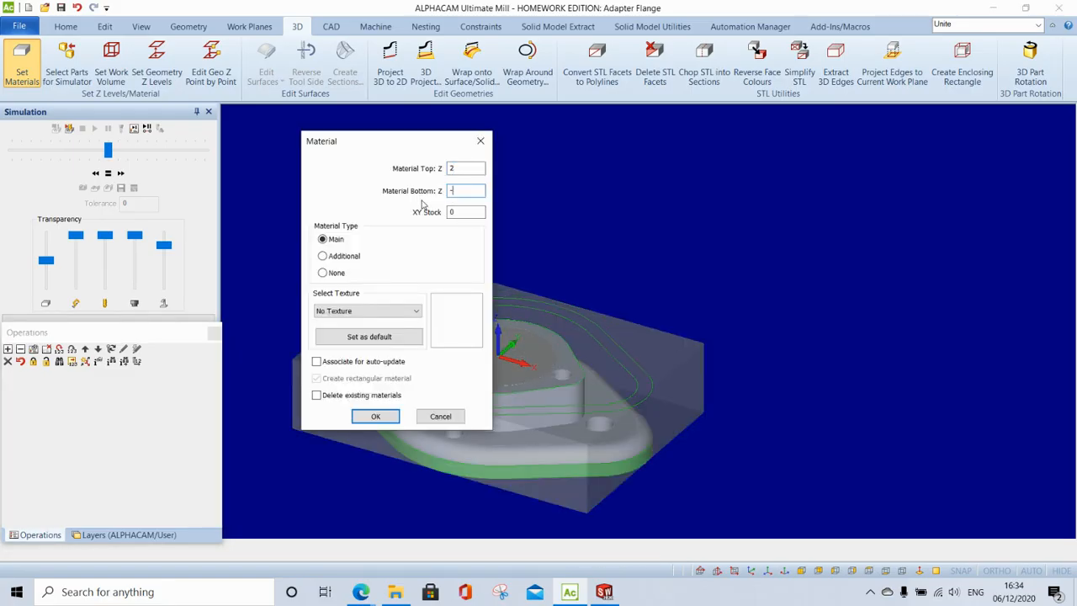
text(50)
click(376, 415)
click(607, 550)
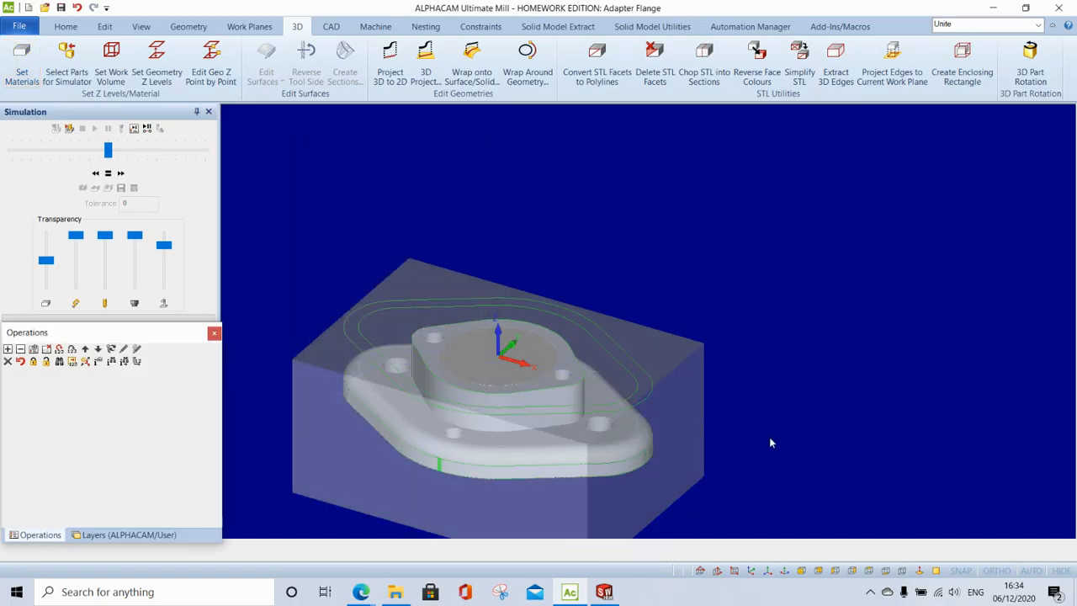
click(869, 570)
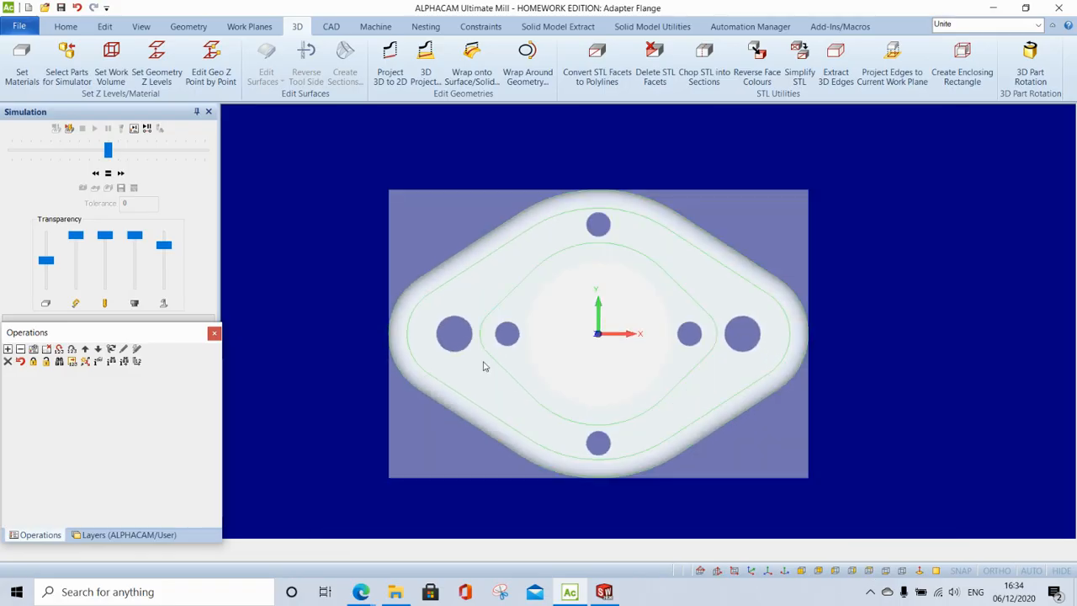
click(375, 26)
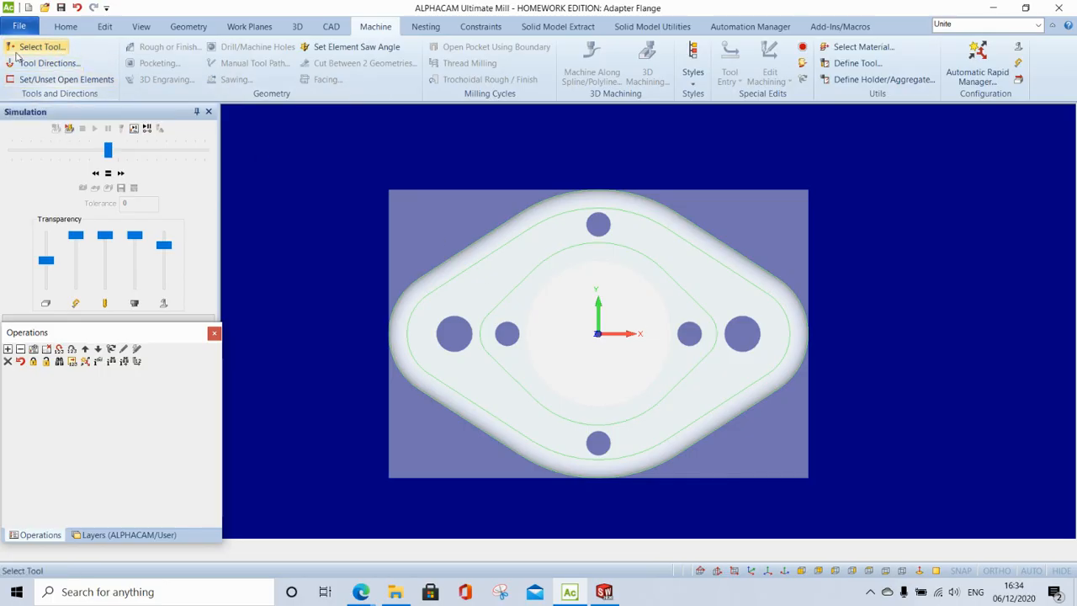
- Select the Shell 63mm 8F HSS cutter from the metric tool library
click(42, 47)
click(262, 217)
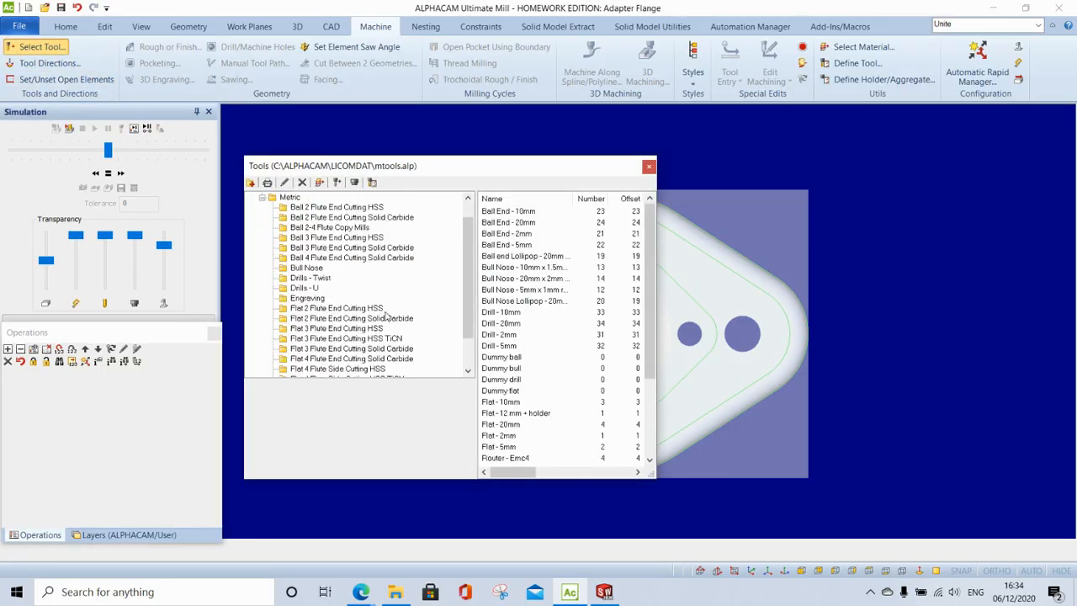
scroll(306, 374, down, 1)
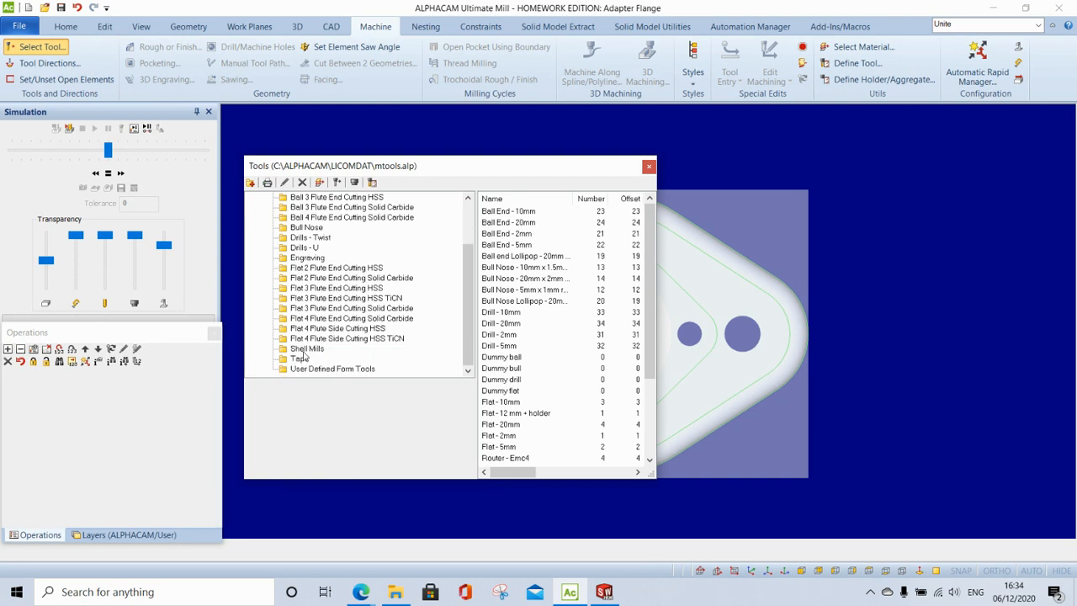
click(306, 348)
double_click(534, 269)
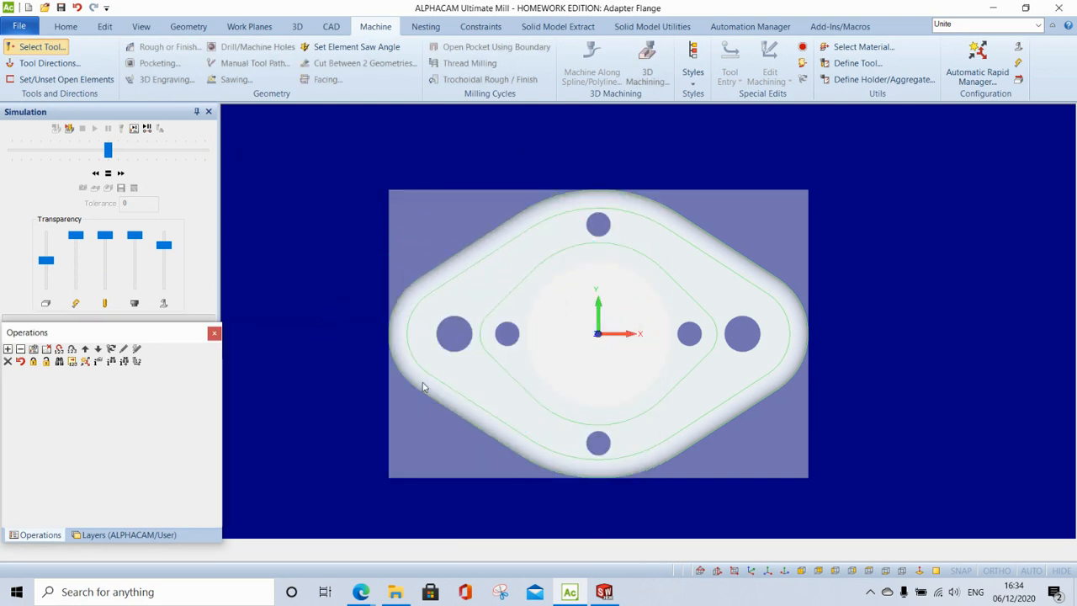
scroll(421, 383, down, 3)
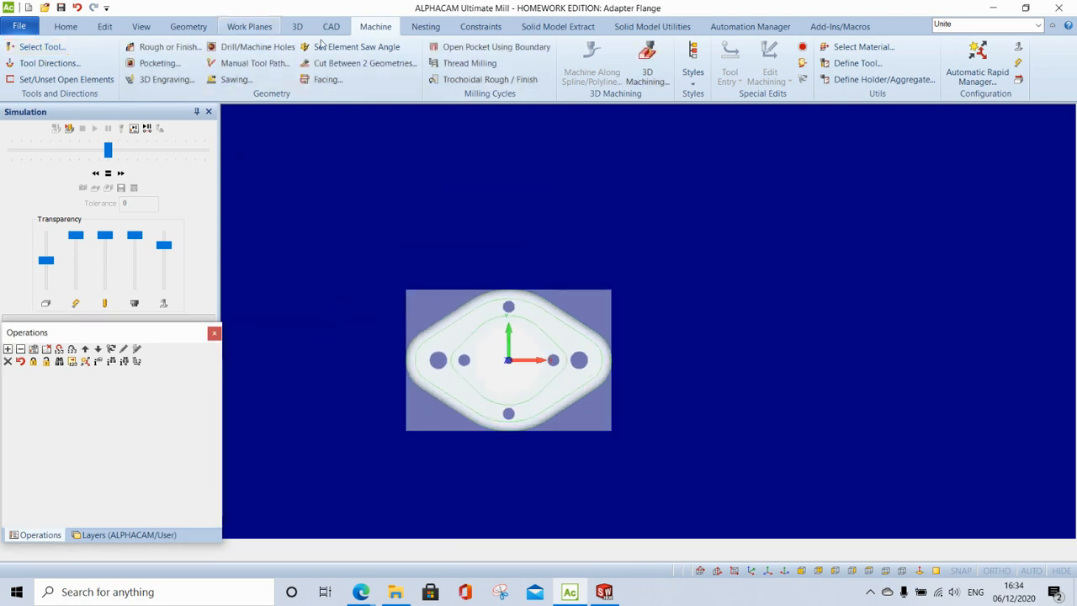
- Set manual toolpath levels to safe rapid 50, rapid down 4 and material top 2
click(254, 63)
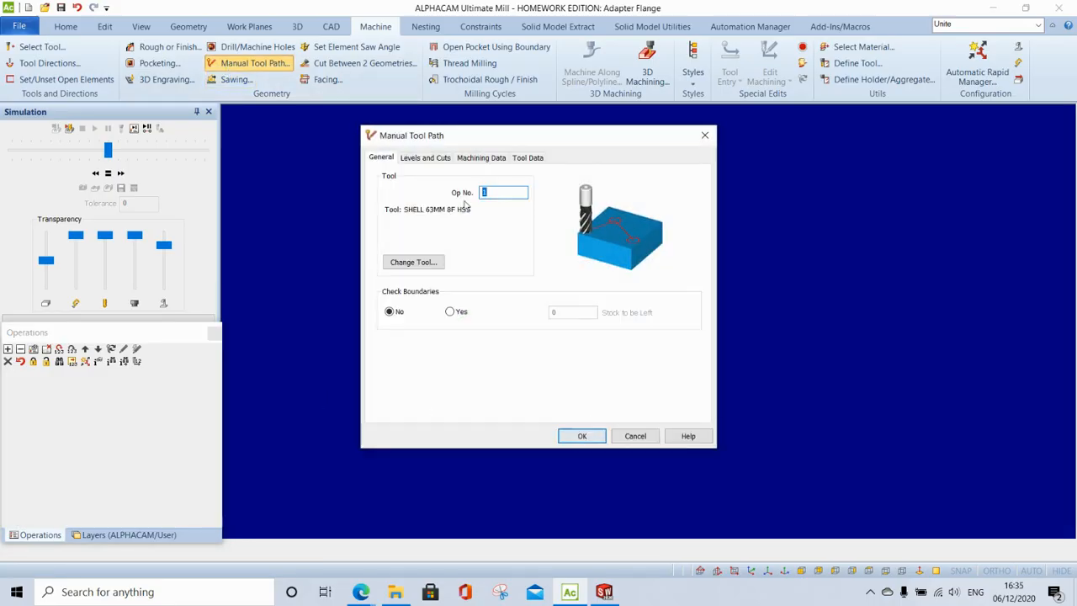
click(427, 157)
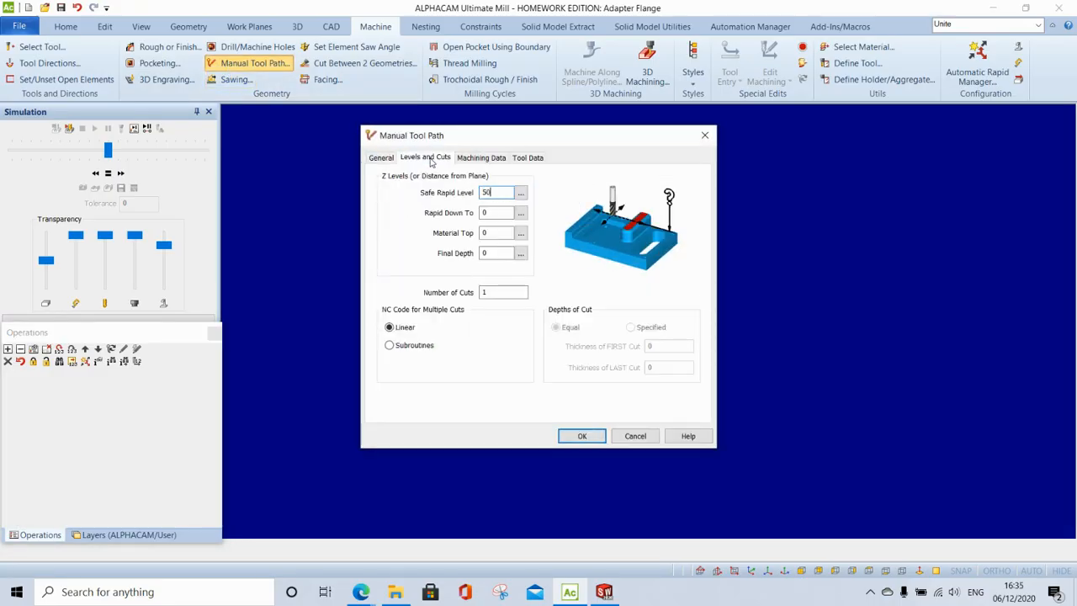
text(50)
key(Tab)
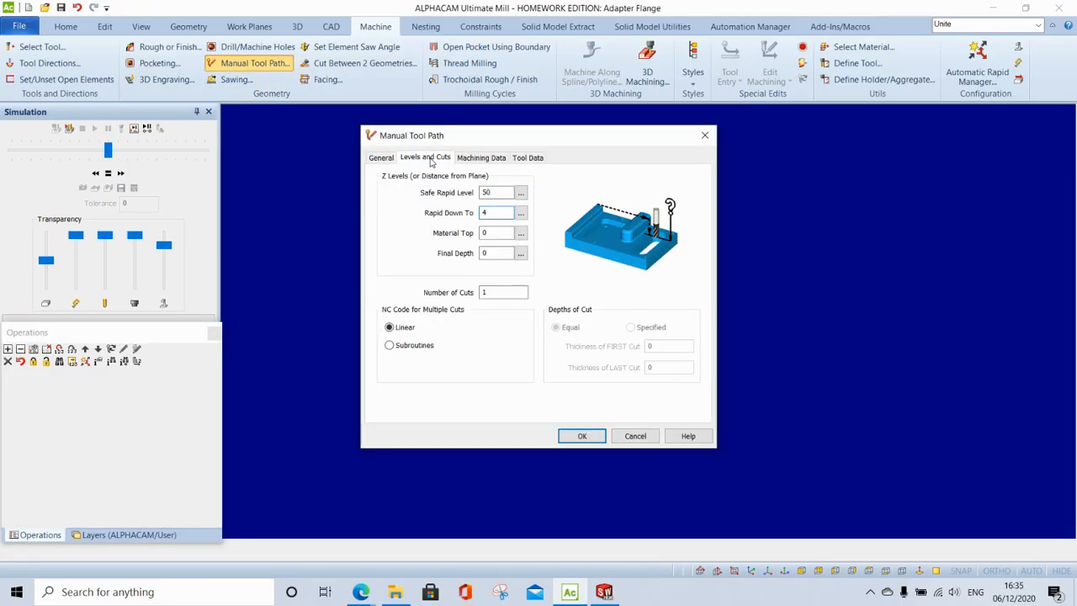
key(Tab)
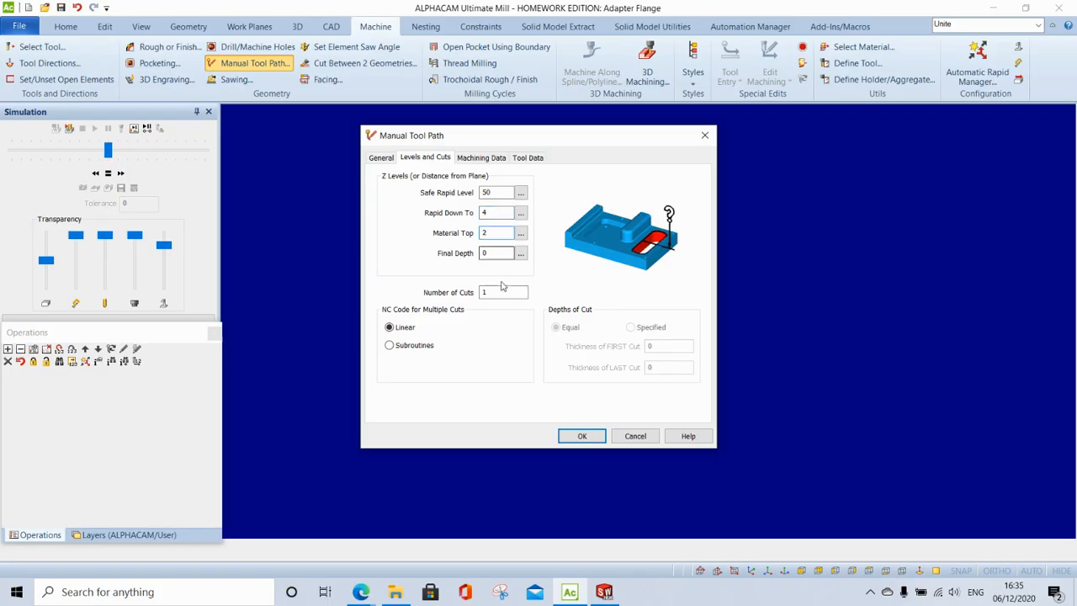
click(581, 436)
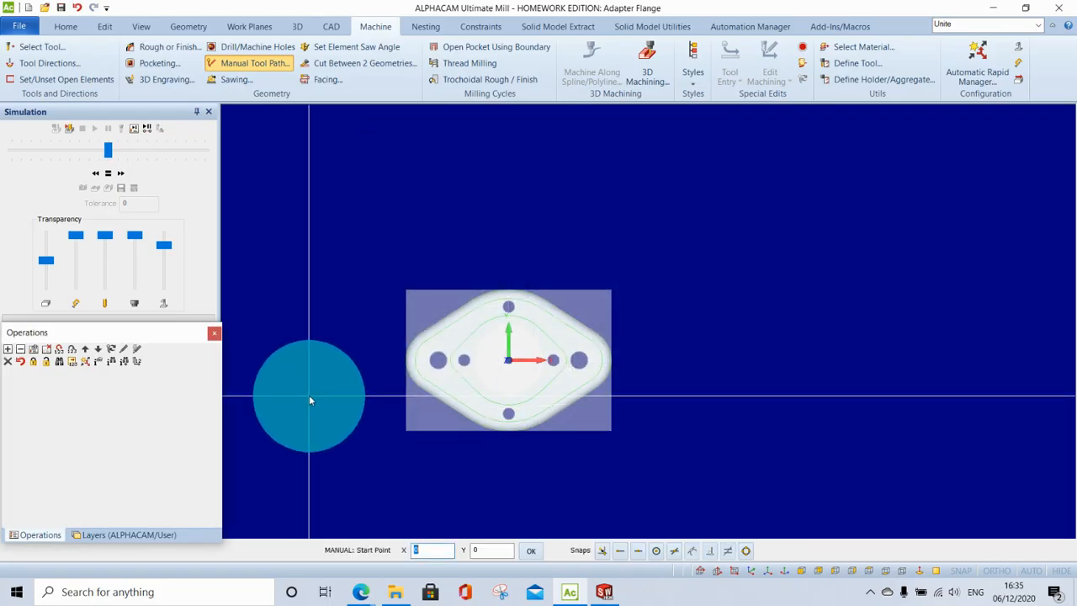
- Route the manual toolpath through four points across the part, then view it in isometric
click(309, 395)
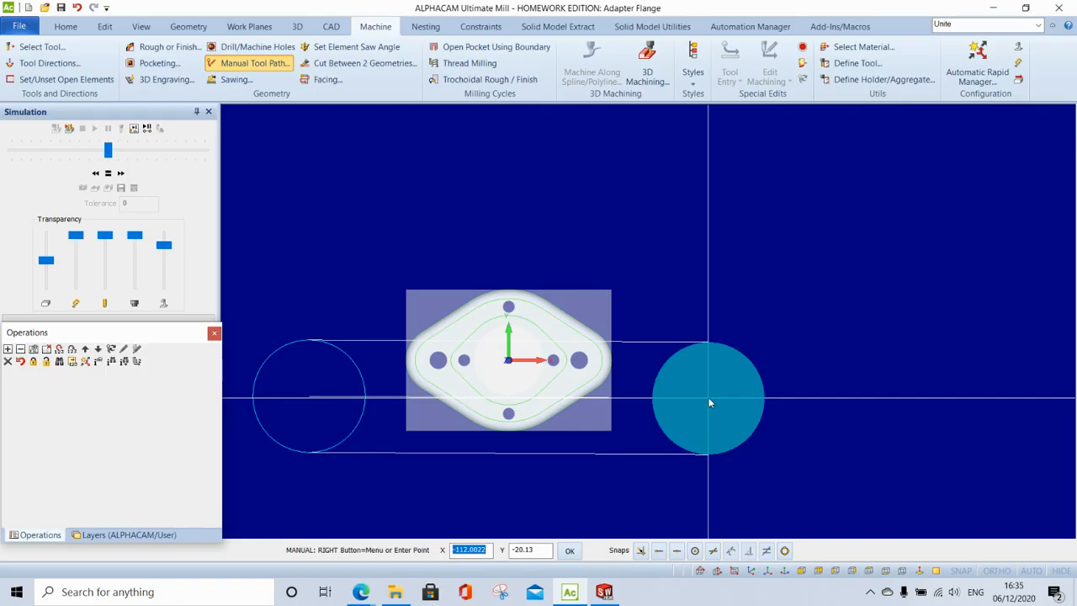
click(708, 397)
click(708, 297)
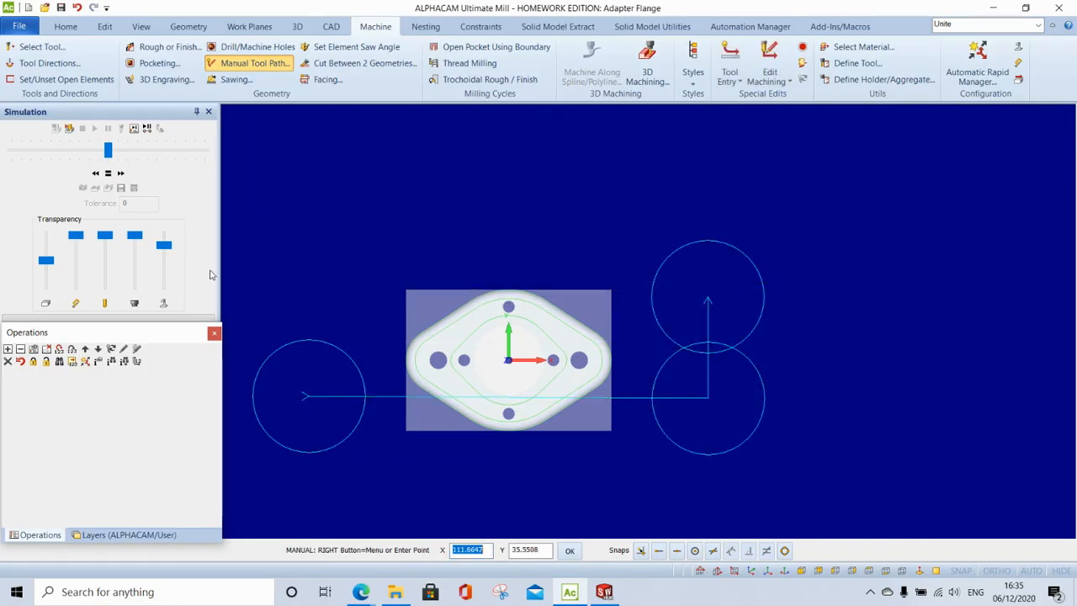
click(309, 295)
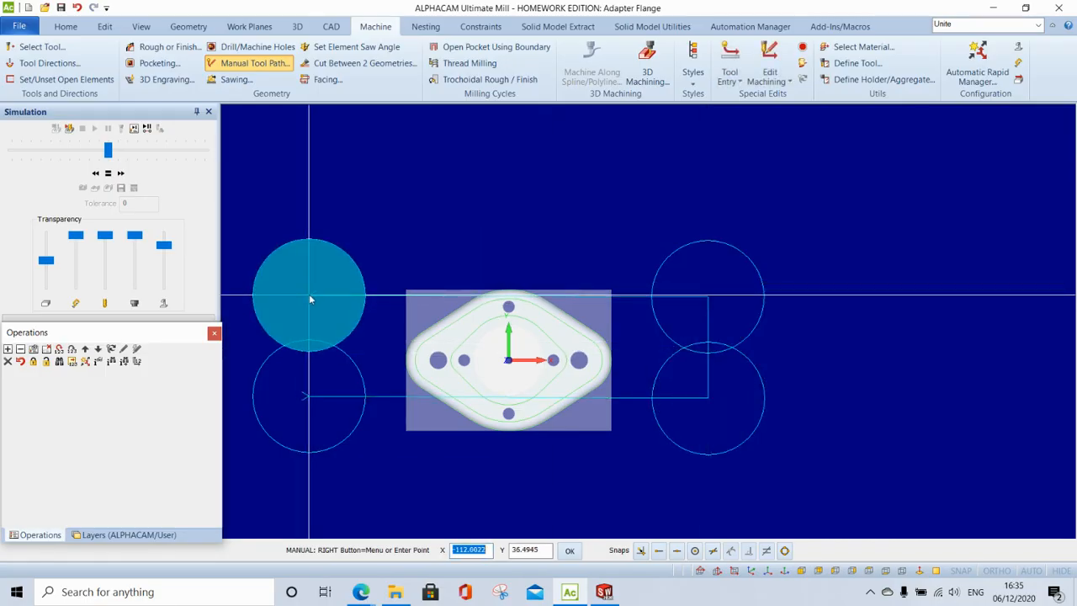
right_click(309, 294)
click(312, 298)
click(746, 569)
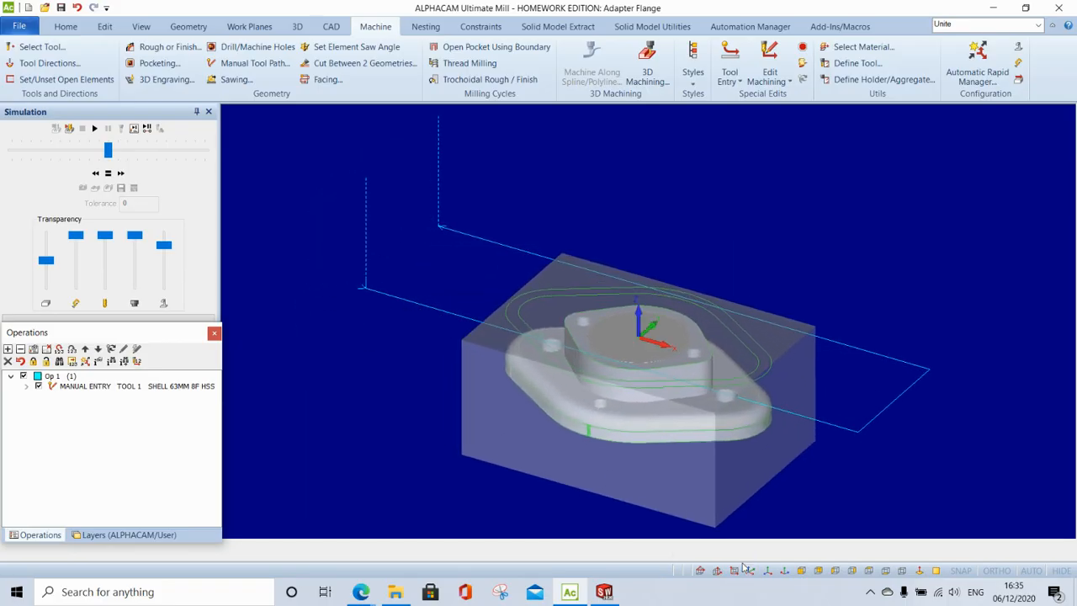
- Select the Flat 16mm 2F EC SCB carbide cutter
click(41, 47)
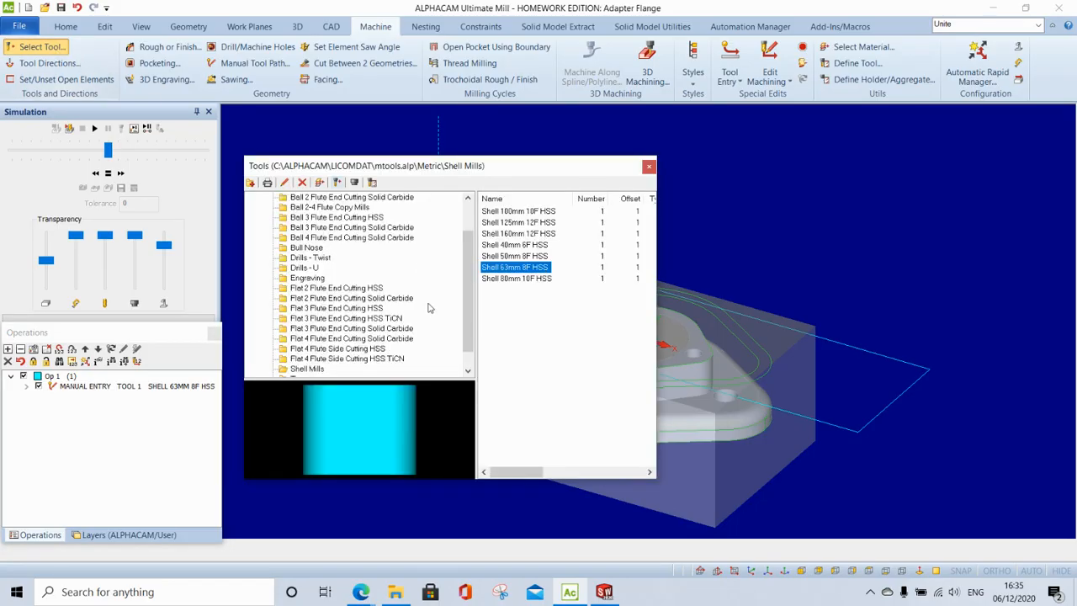
click(336, 298)
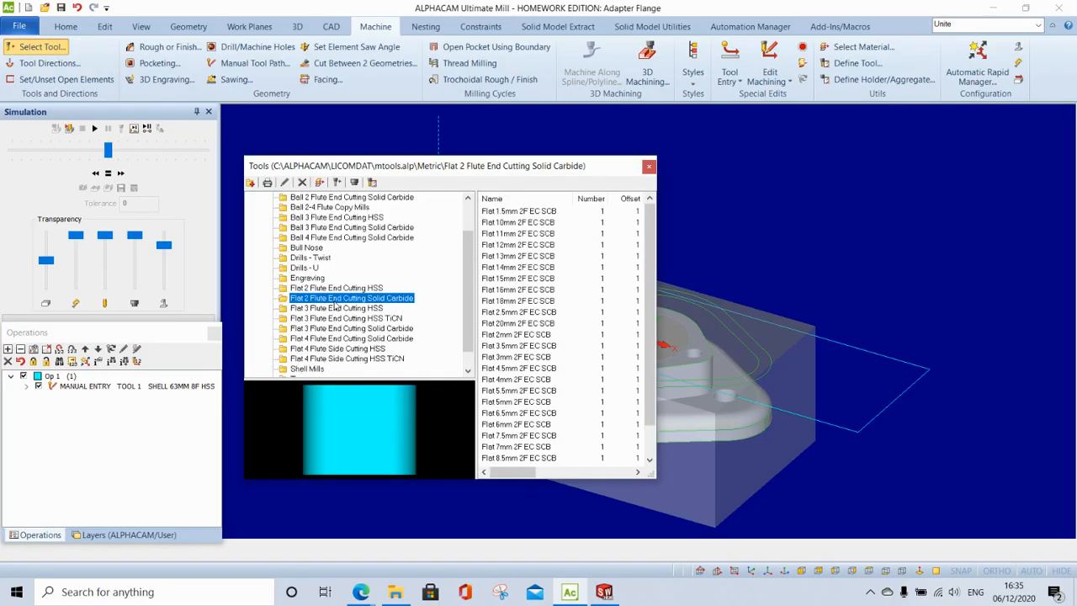
double_click(530, 289)
- Choose Z Contour Roughing as the 3D machining strategy
click(647, 64)
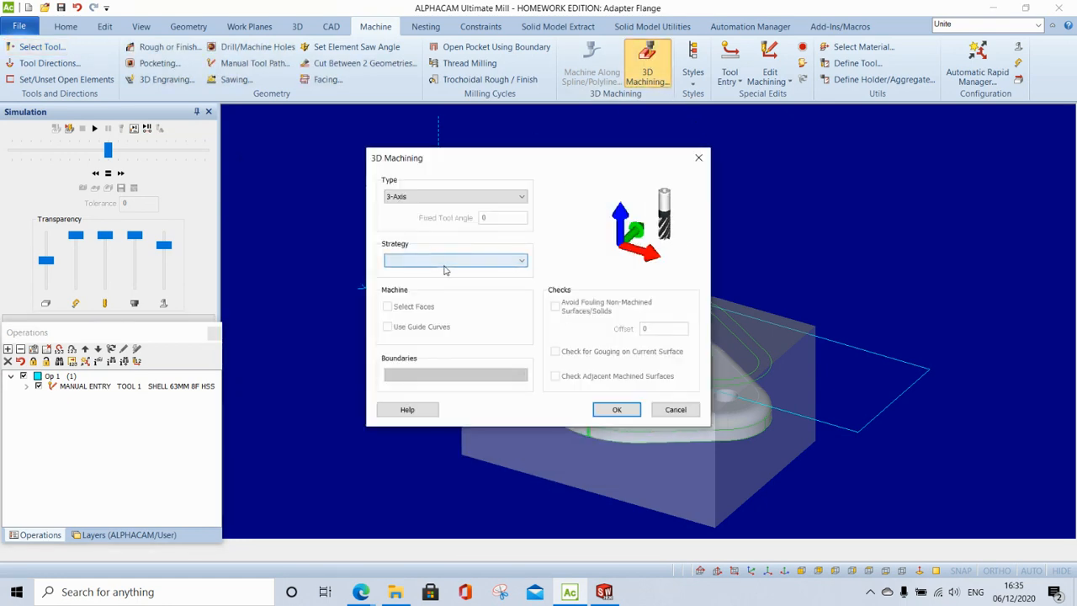
click(445, 262)
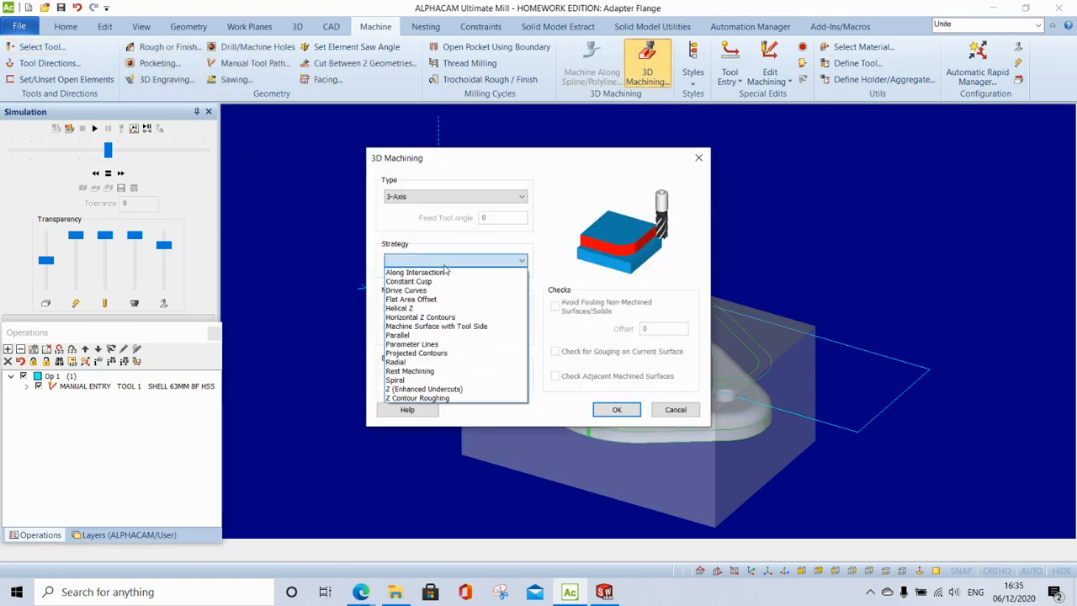
click(446, 398)
click(611, 408)
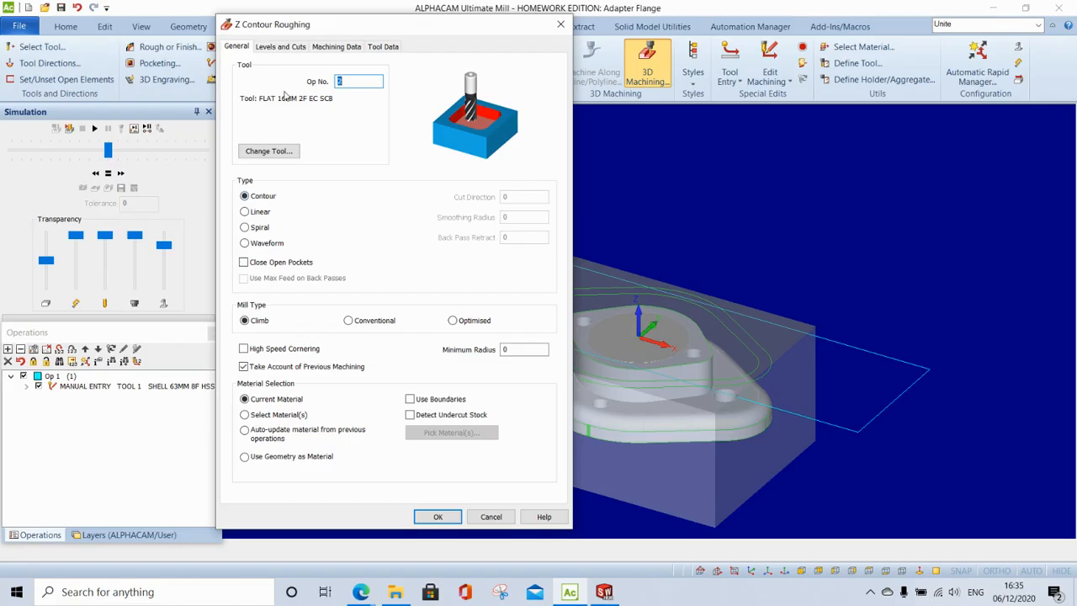
- Set roughing to safe rapid 20, feed down 2, 5 mm cuts from Z 0 to -26, by level
click(295, 47)
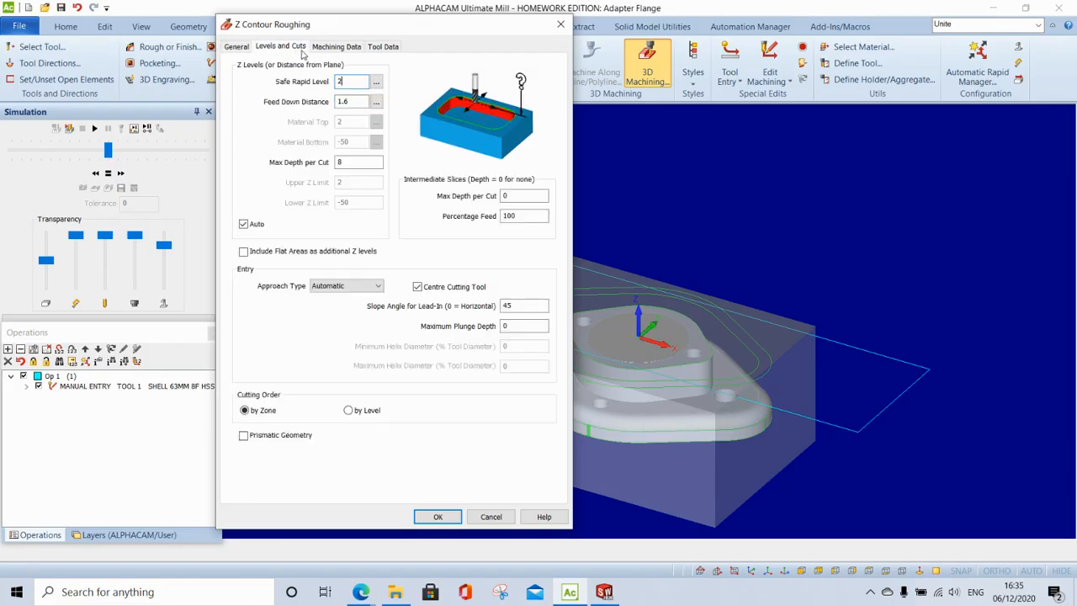
key(Tab)
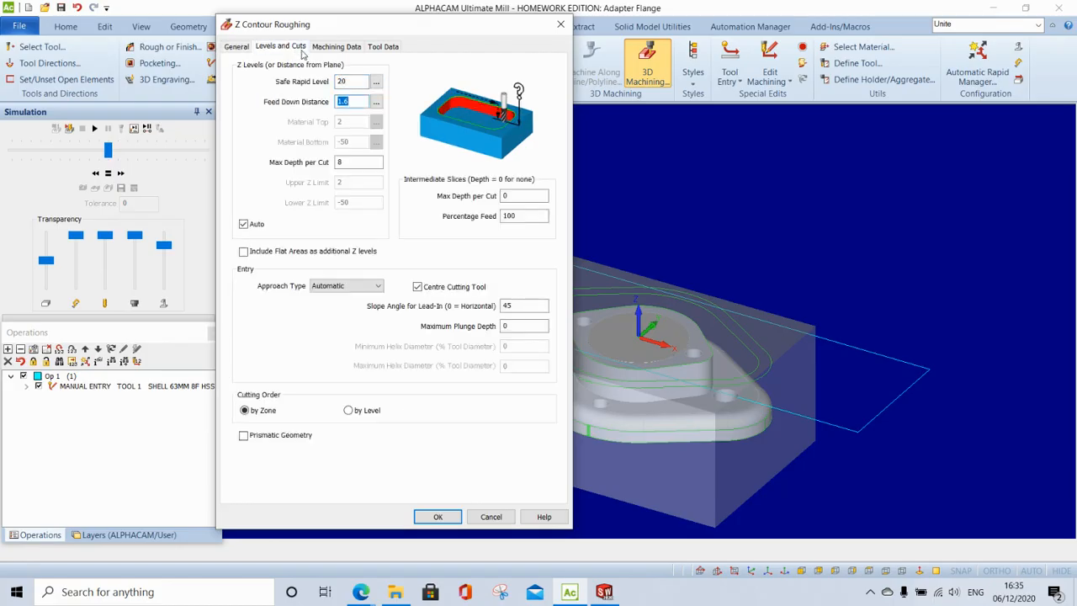
key(Tab)
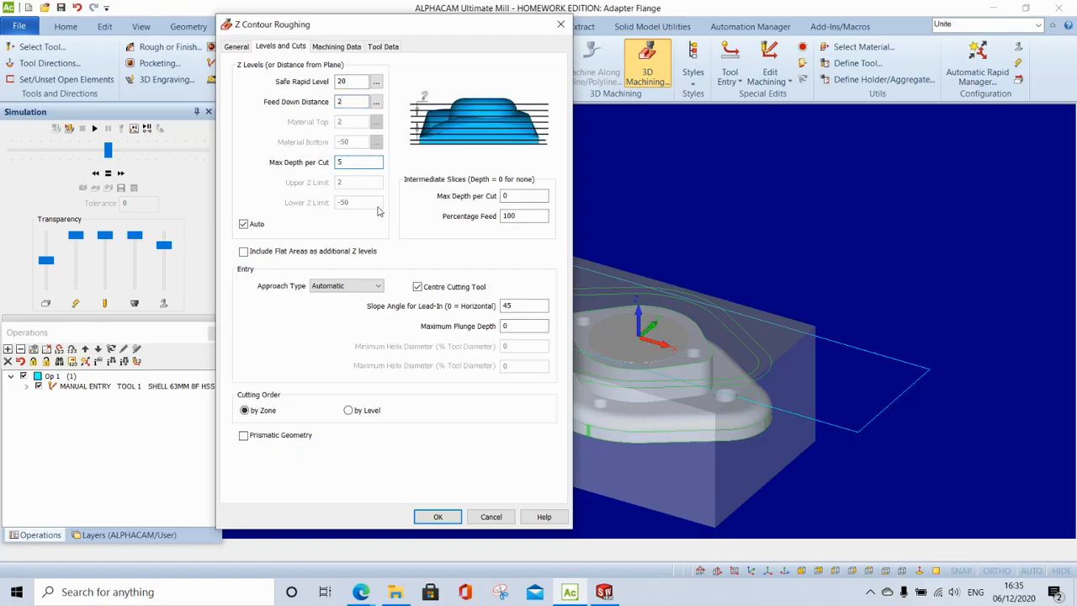
click(243, 225)
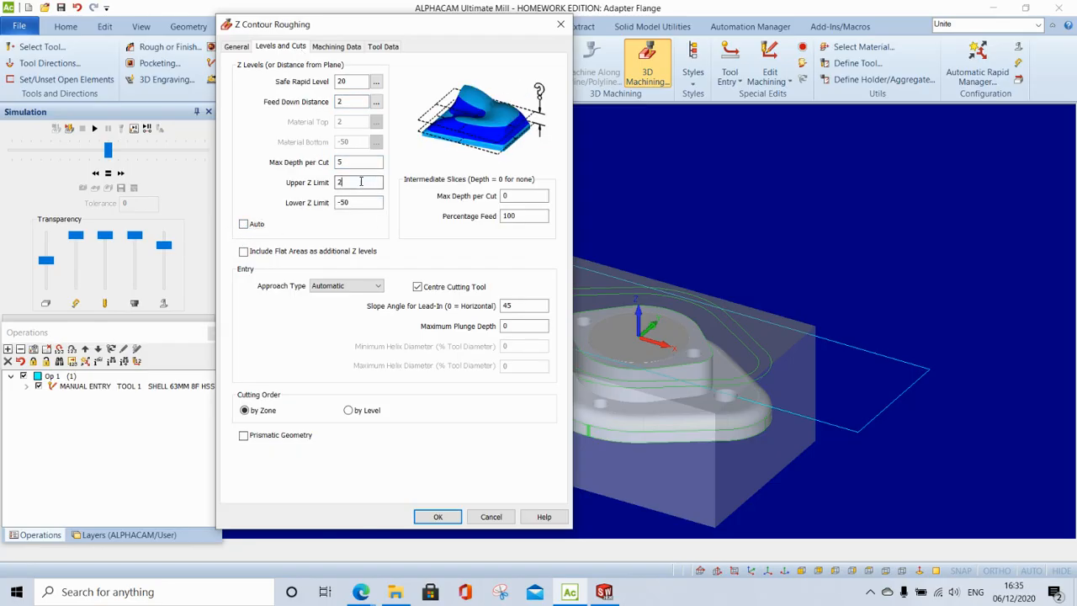
key(Tab)
text(-)
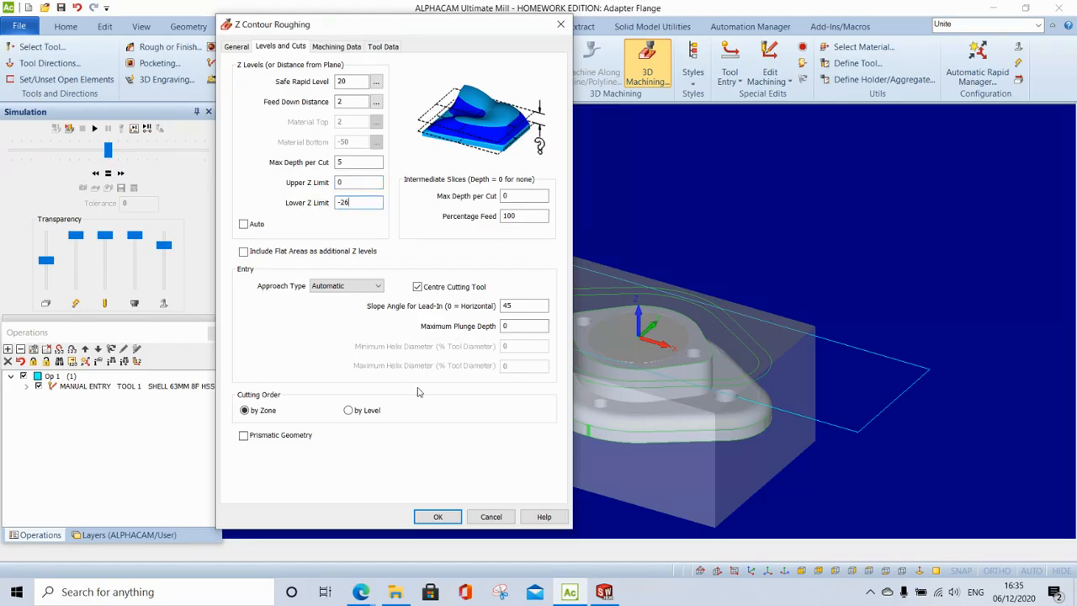
click(368, 410)
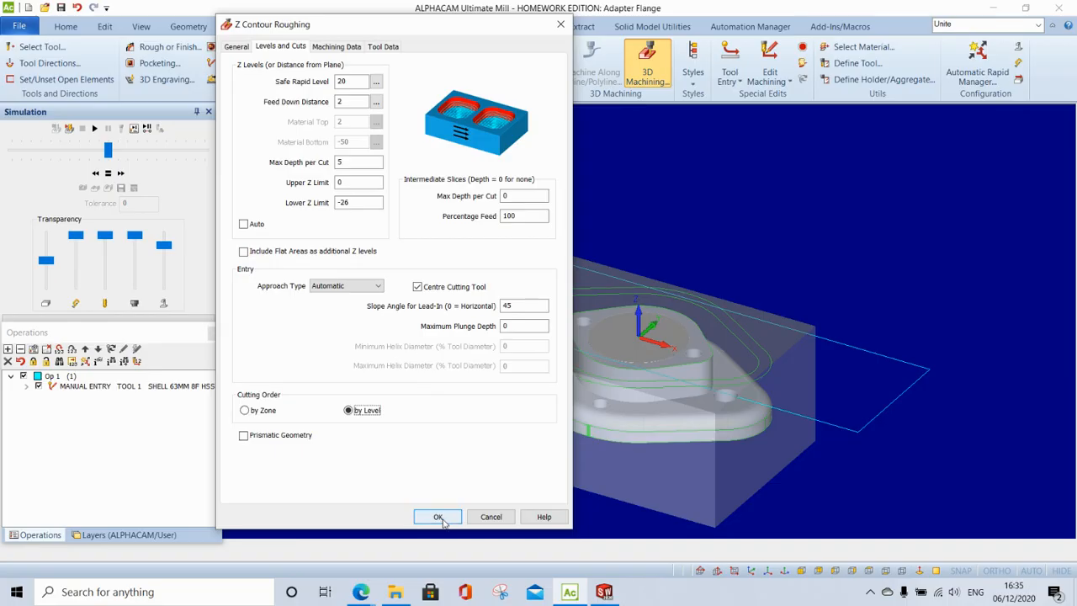
click(439, 517)
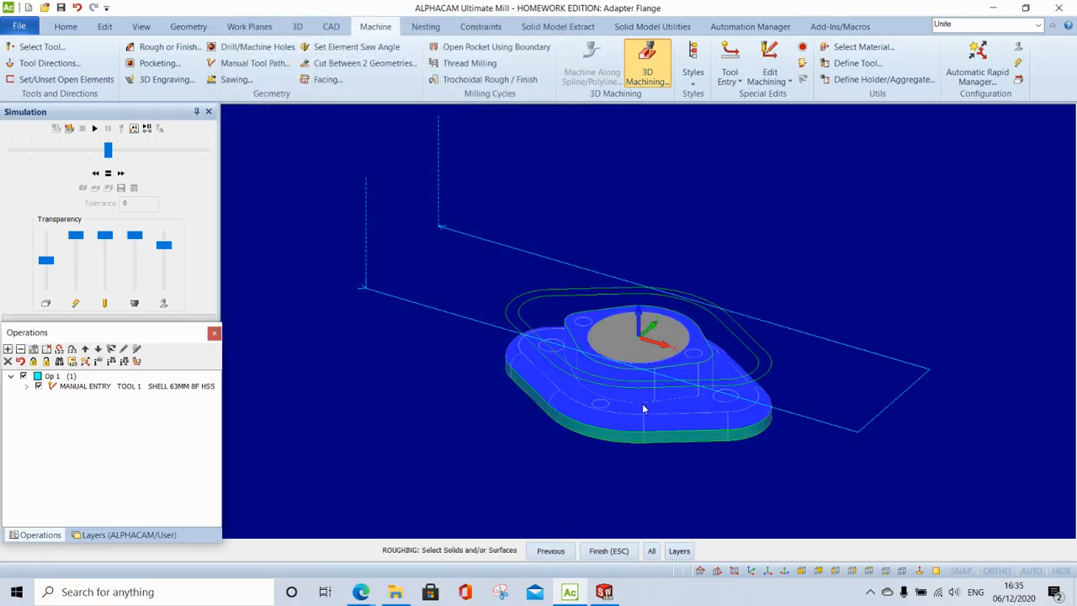
- Generate Op 2 Z Contour Roughing over all solids and play it in solid simulation
click(651, 551)
click(608, 551)
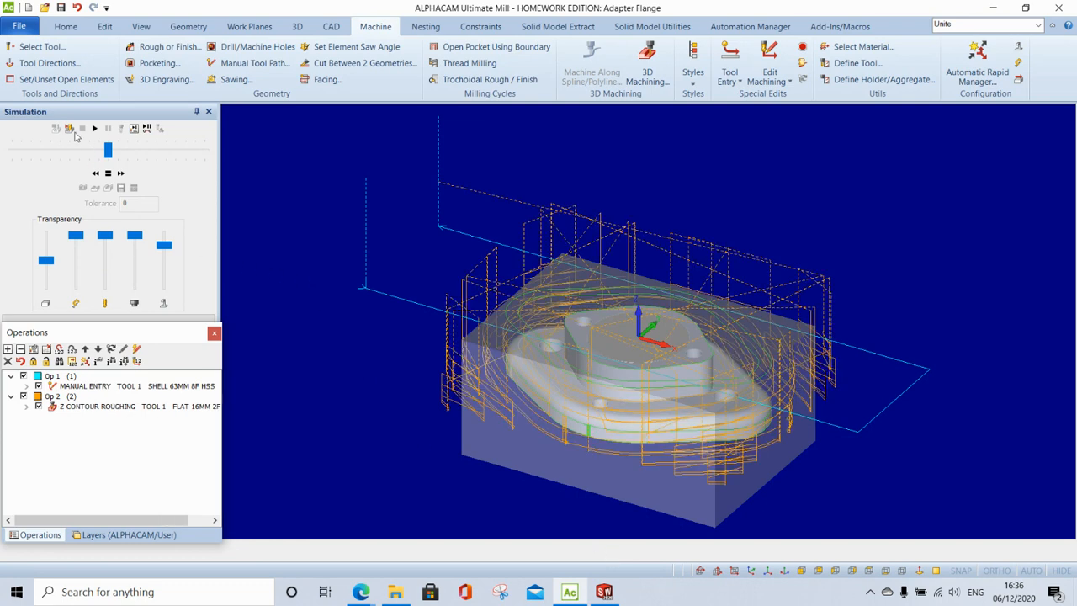
click(70, 128)
click(95, 128)
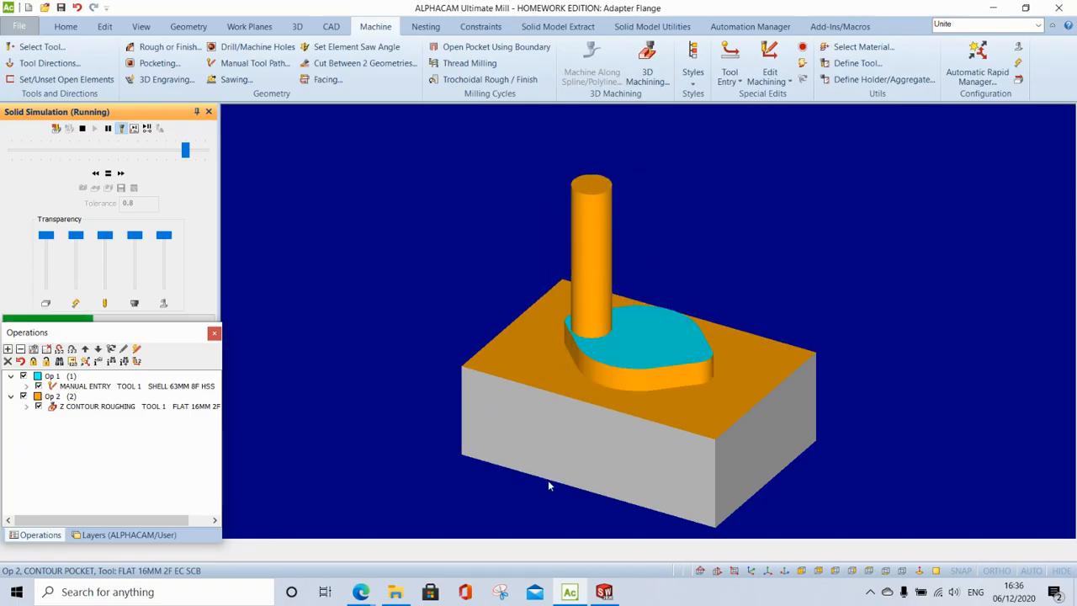
click(77, 128)
- Edit the Z Contour Roughing operation to leave 2 mm XY stock
right_click(163, 407)
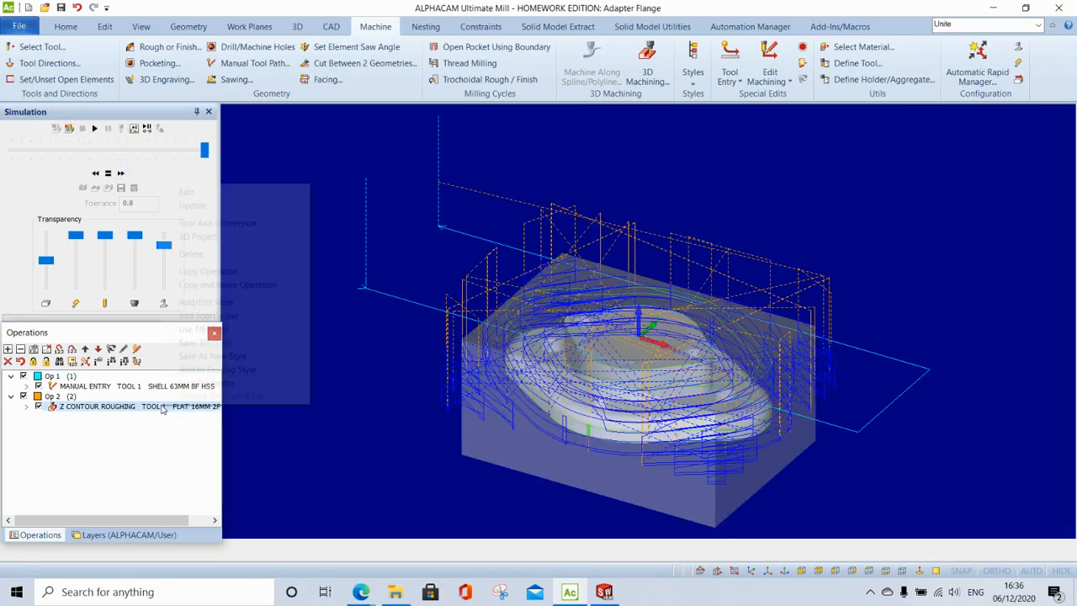
click(190, 191)
click(143, 32)
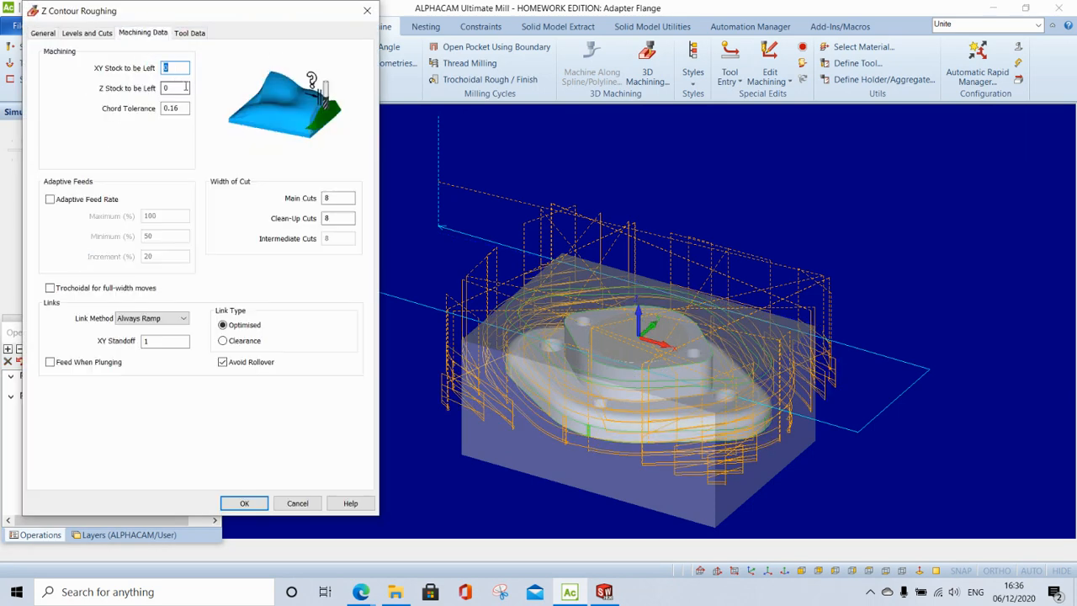
text(2)
click(246, 502)
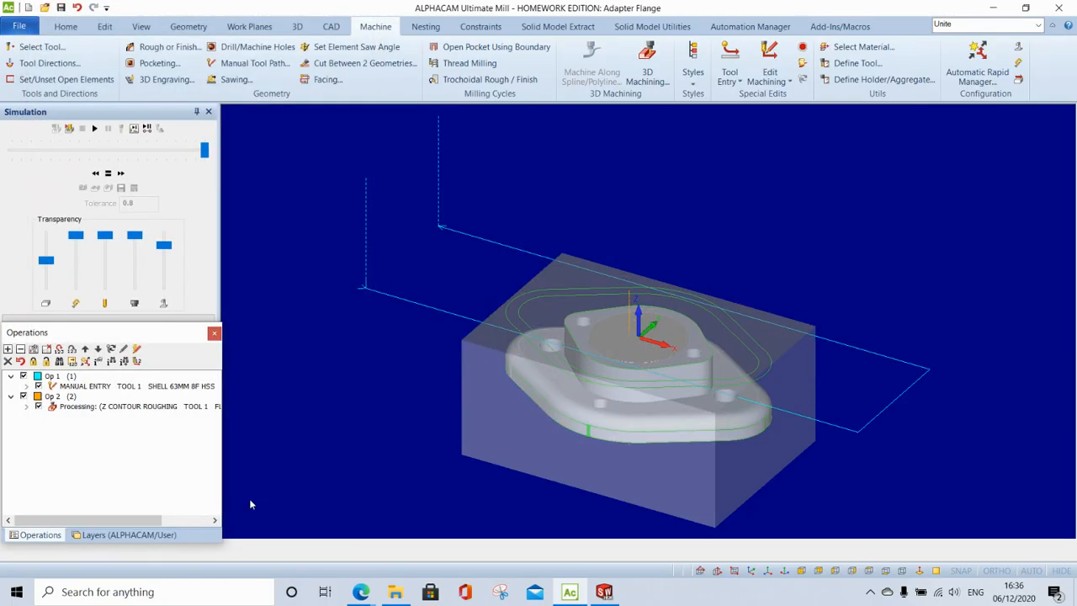
- Re-run the solid simulation of the roughing, then exit it
click(69, 129)
click(94, 128)
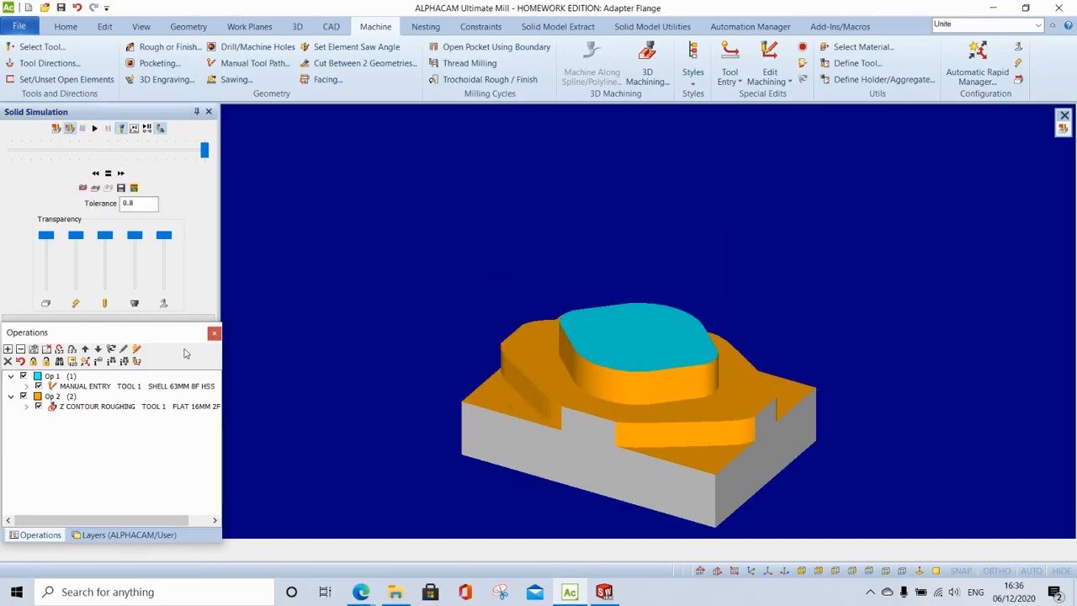
click(70, 129)
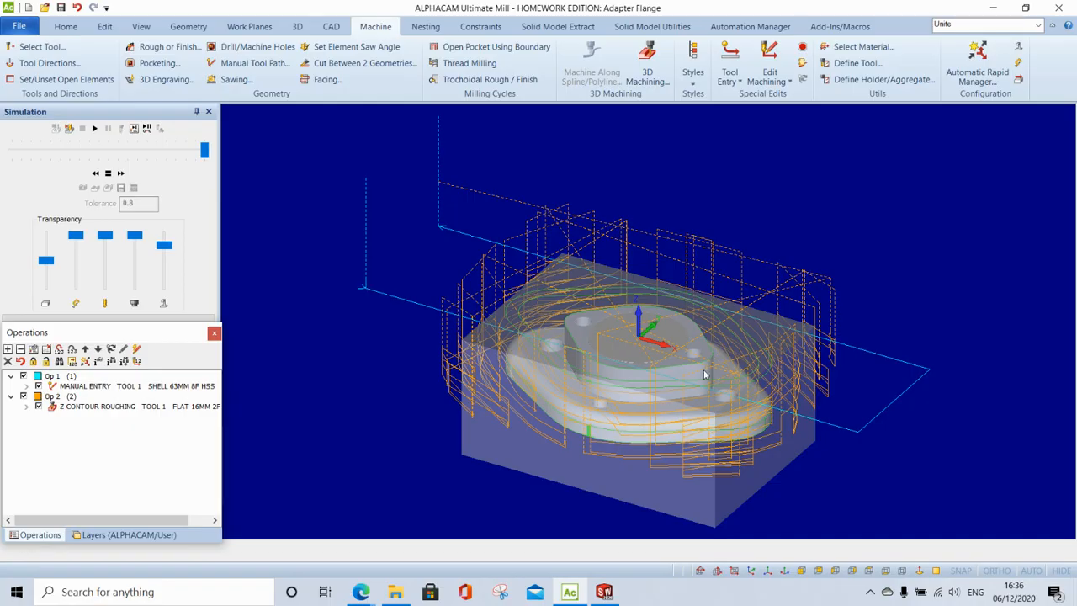
- Keep the Flat 16mm cutter and set the flange's bottom outline to CW, Outside
click(36, 46)
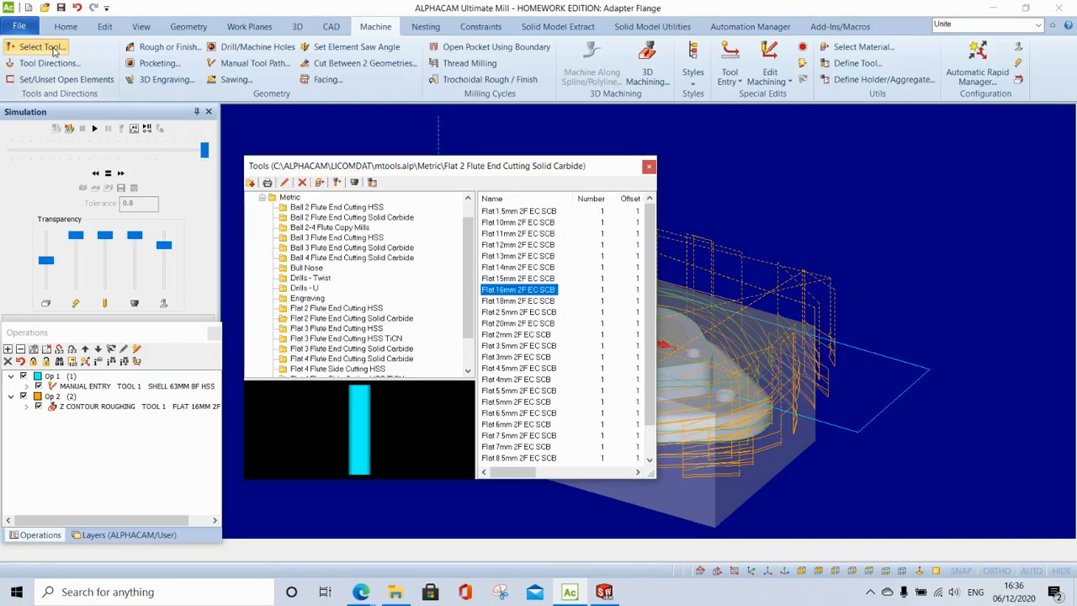
double_click(502, 290)
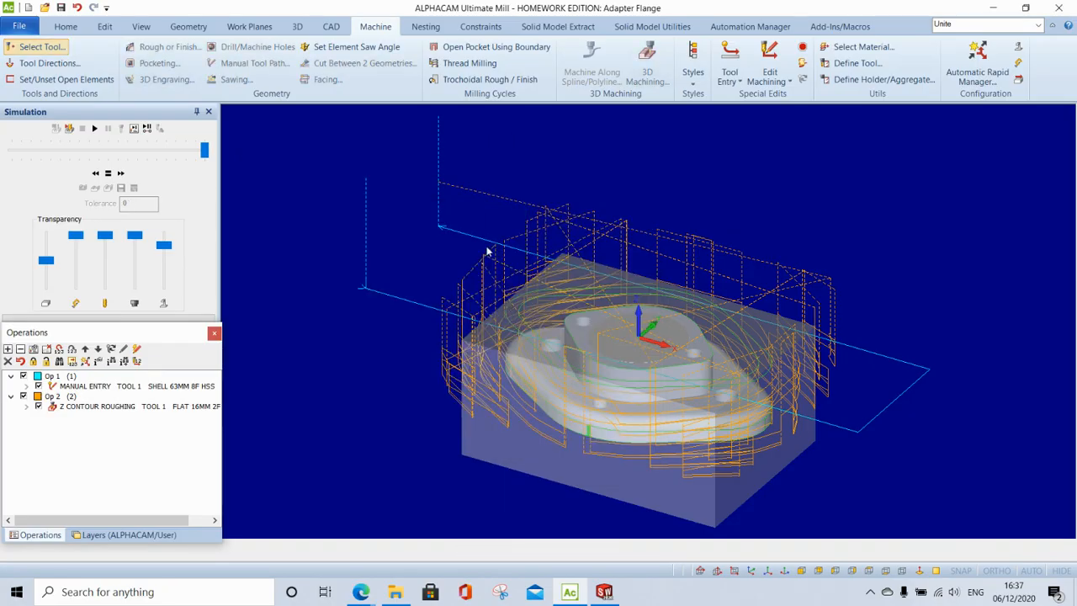
click(52, 65)
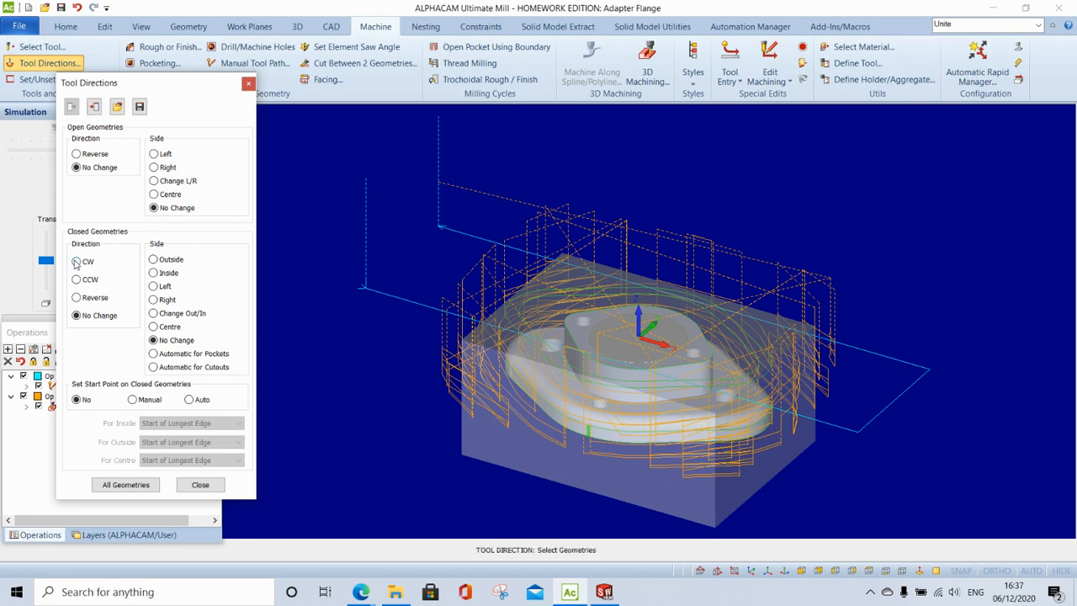
click(583, 435)
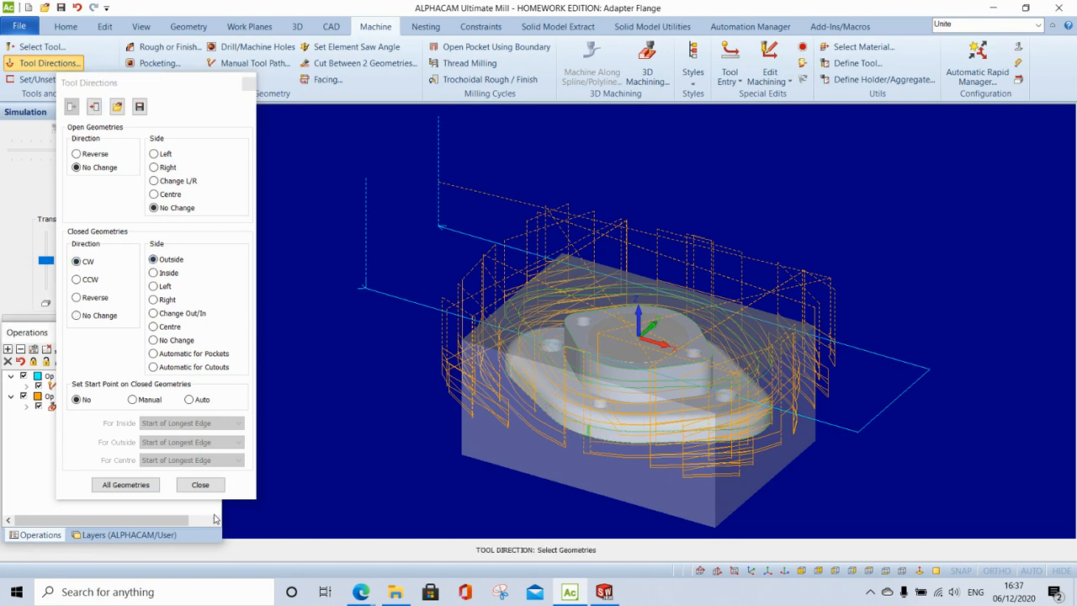
click(206, 488)
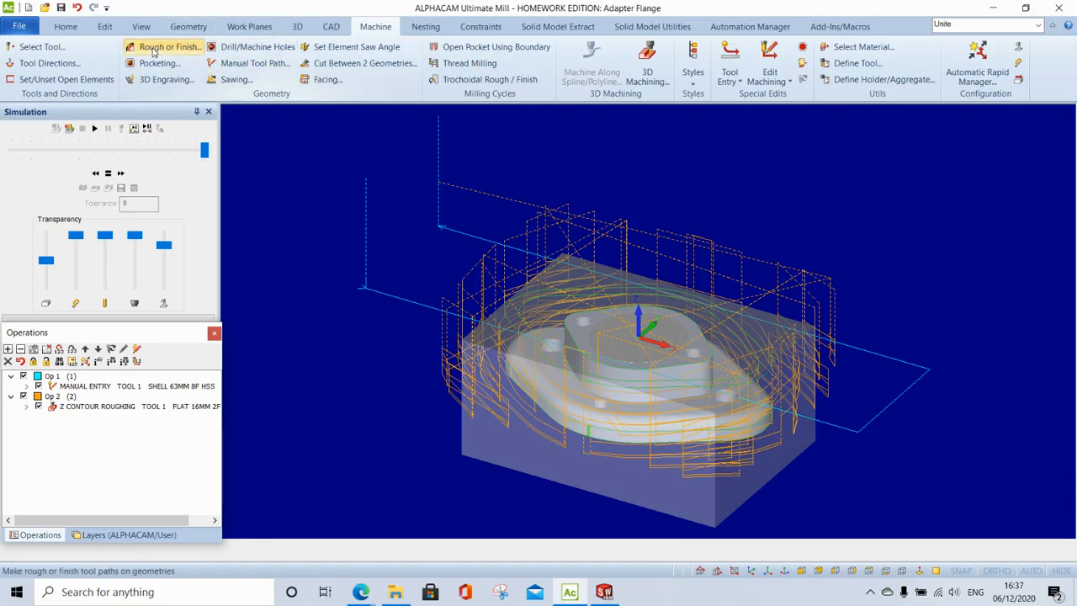
- Set up a vertical-sides finish: rapid down to 2, material top 0, final depth -26
click(160, 47)
click(176, 128)
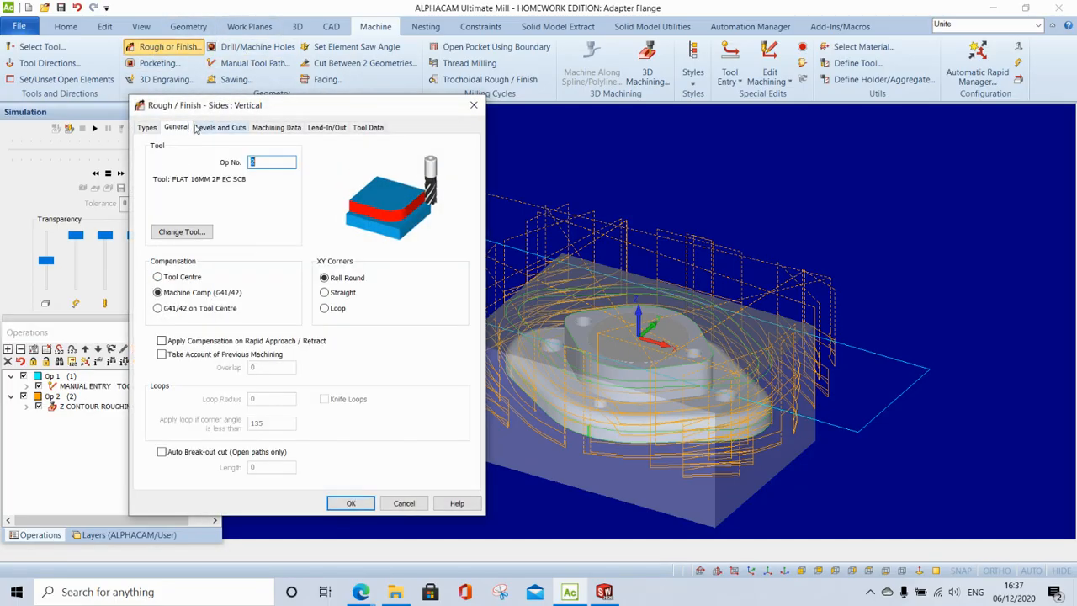
click(221, 128)
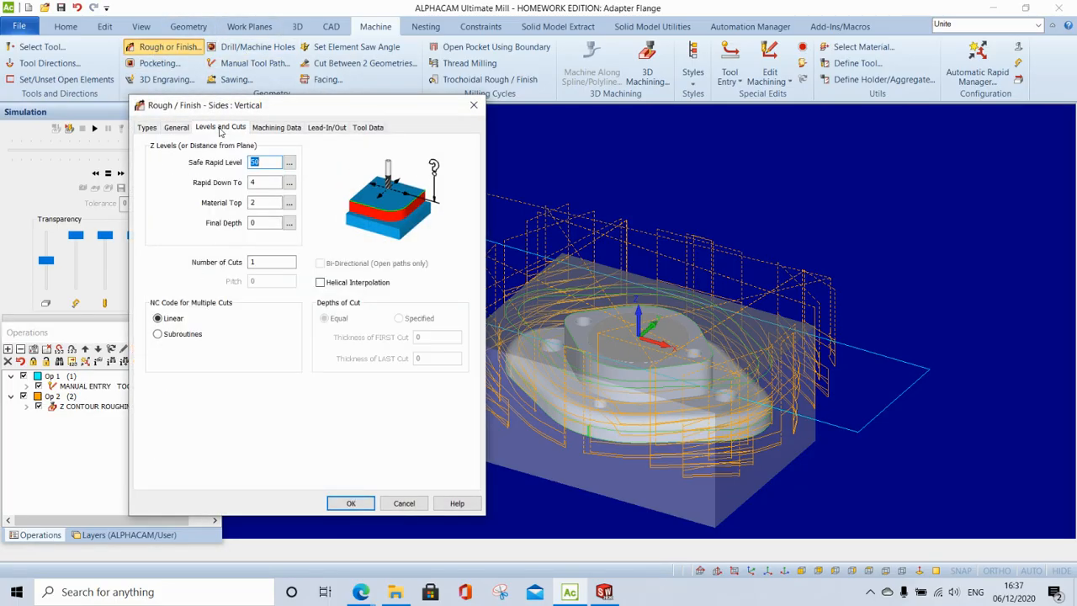
click(274, 182)
key(Tab)
text(0)
click(273, 222)
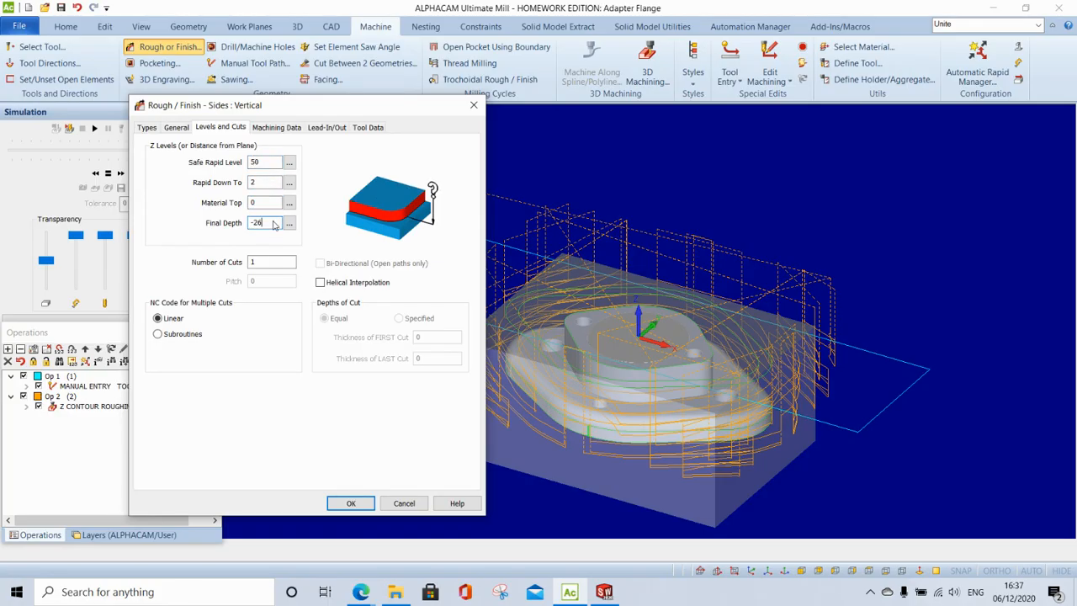
click(276, 127)
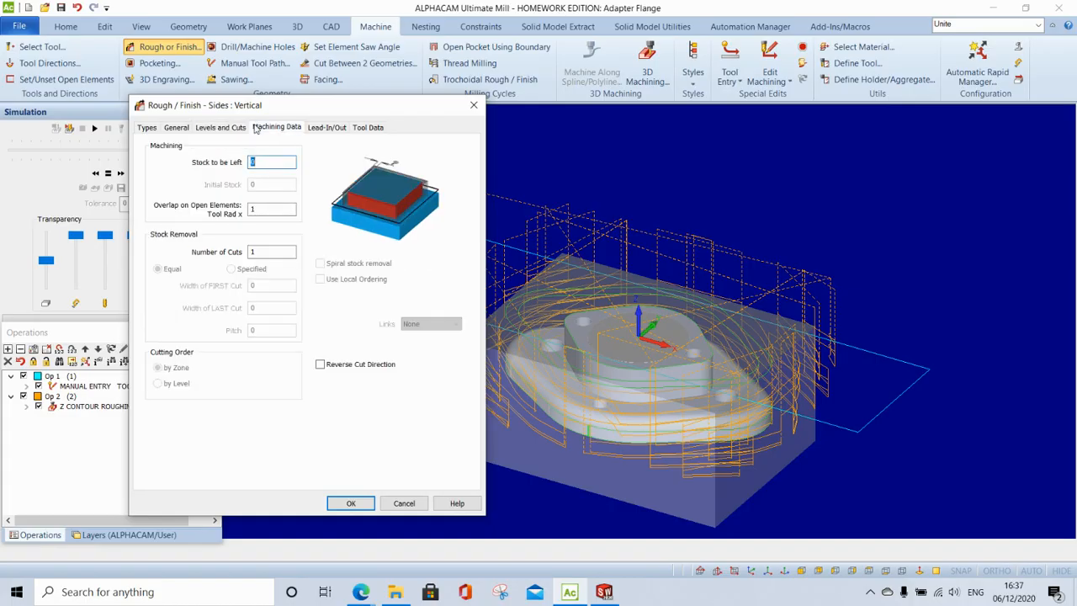
click(368, 127)
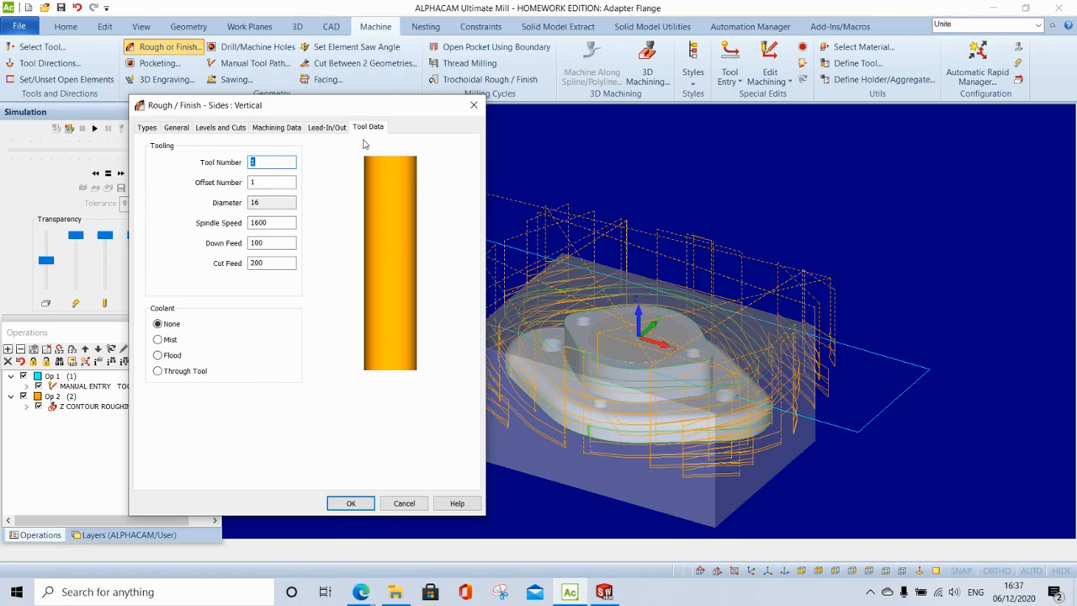
click(147, 127)
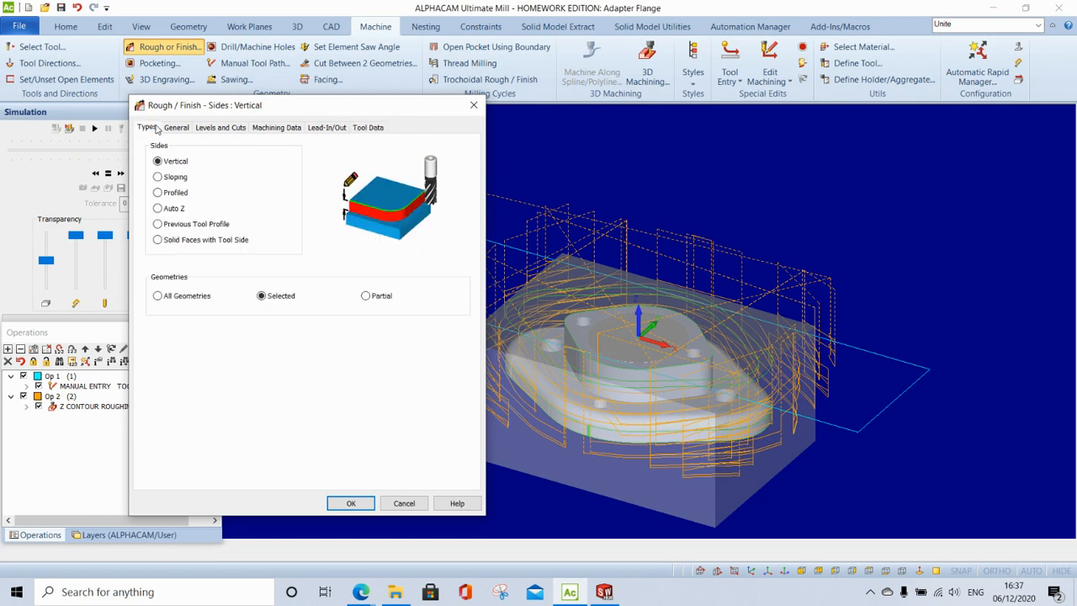
- Pick the flange geometry to create the Finish Pass, then re-edit it and accept recalculation
click(351, 503)
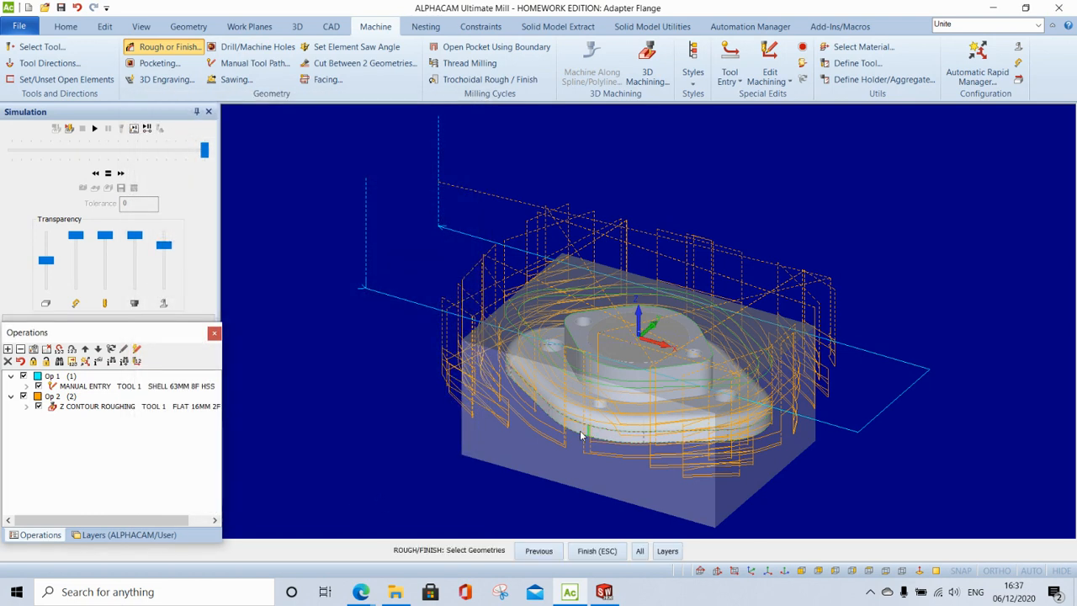
click(607, 551)
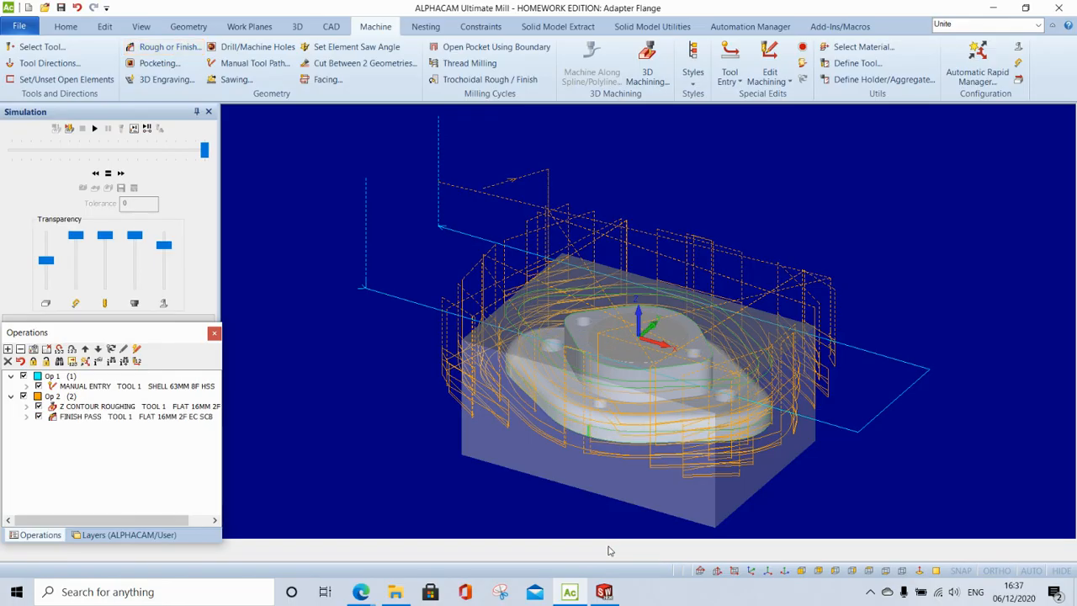
right_click(181, 418)
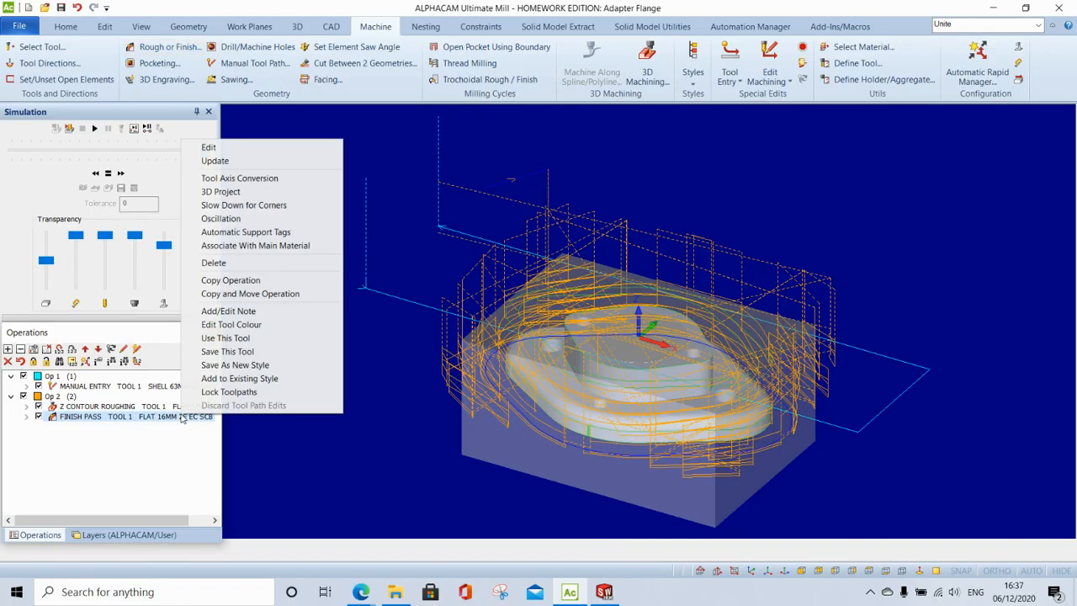
click(216, 150)
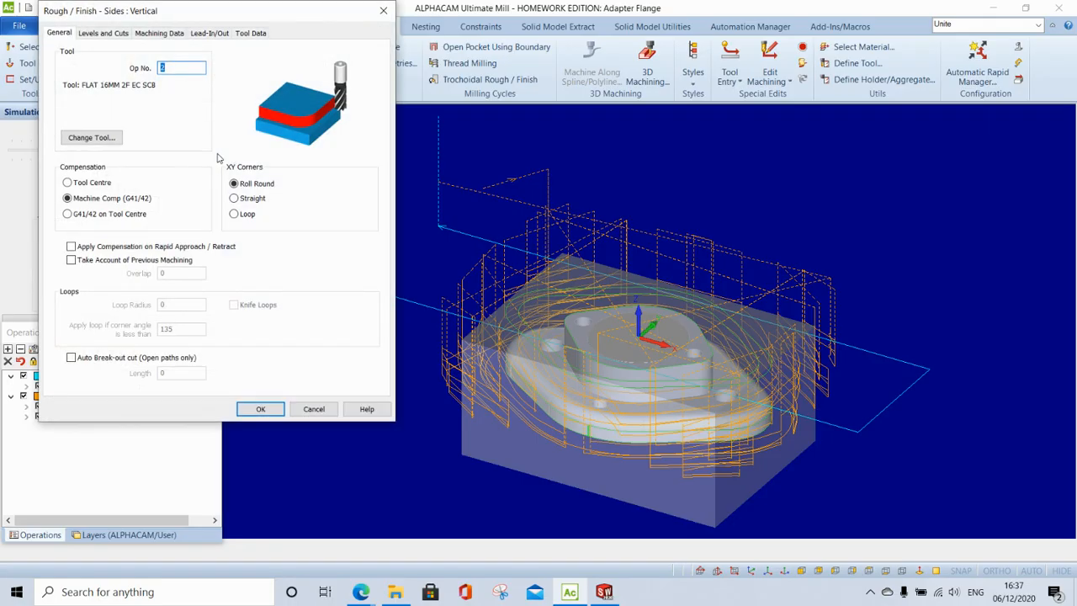
click(260, 408)
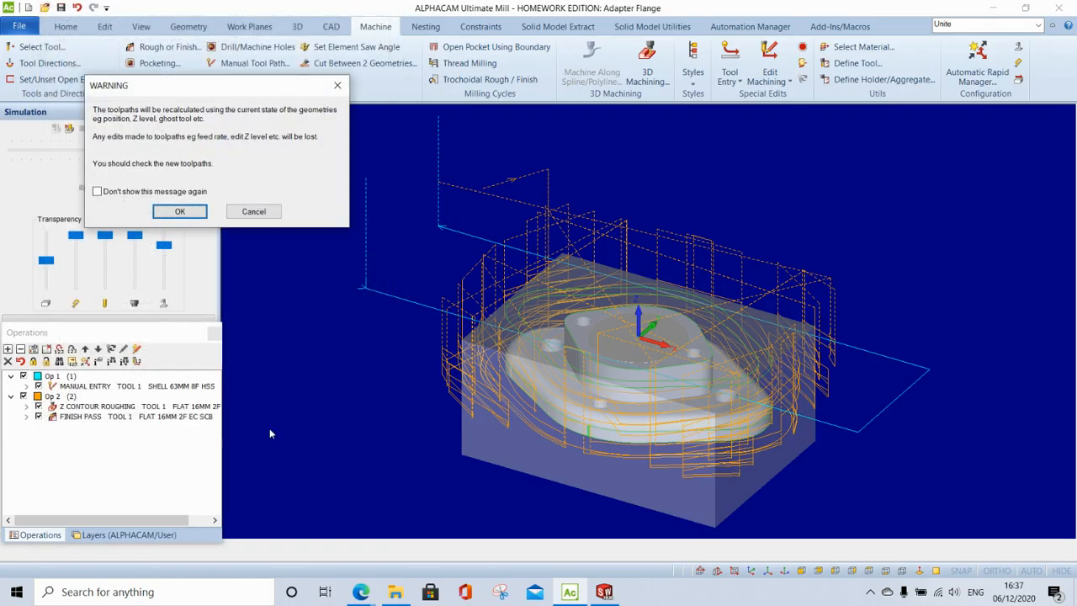
click(202, 214)
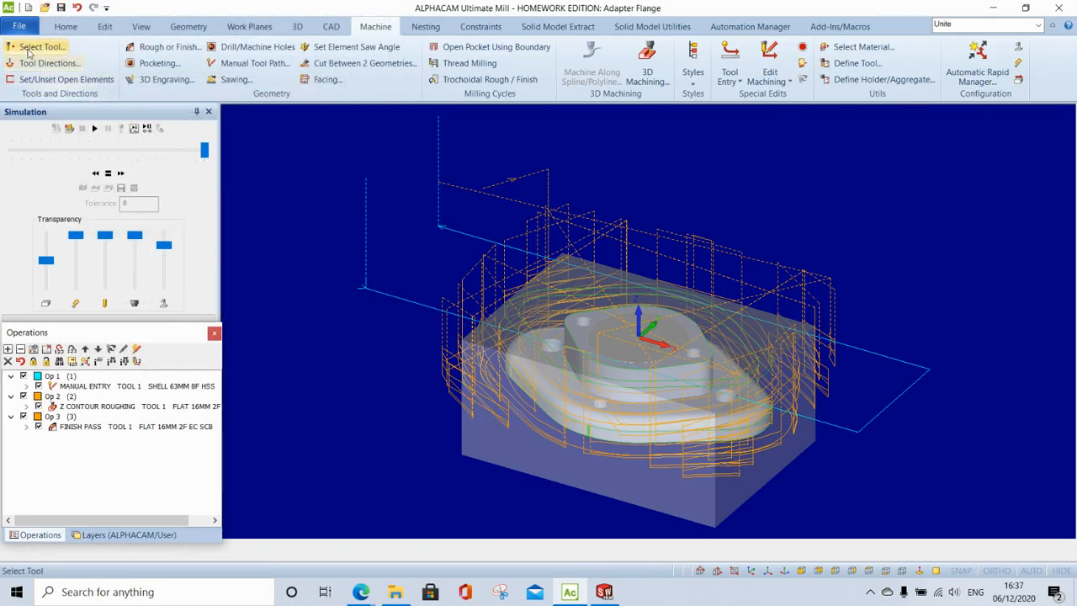
click(69, 129)
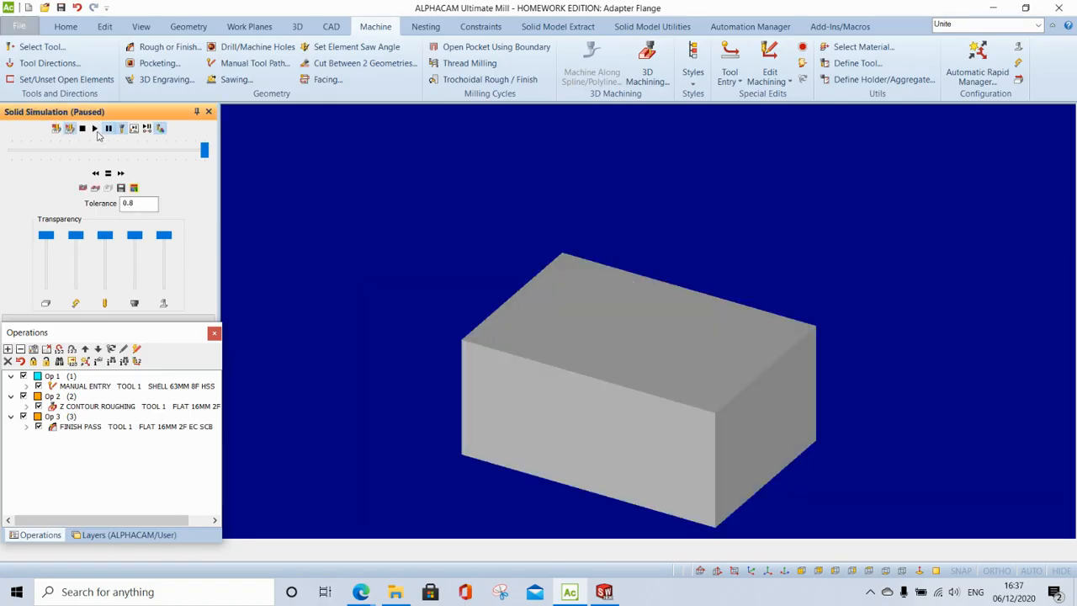
click(96, 132)
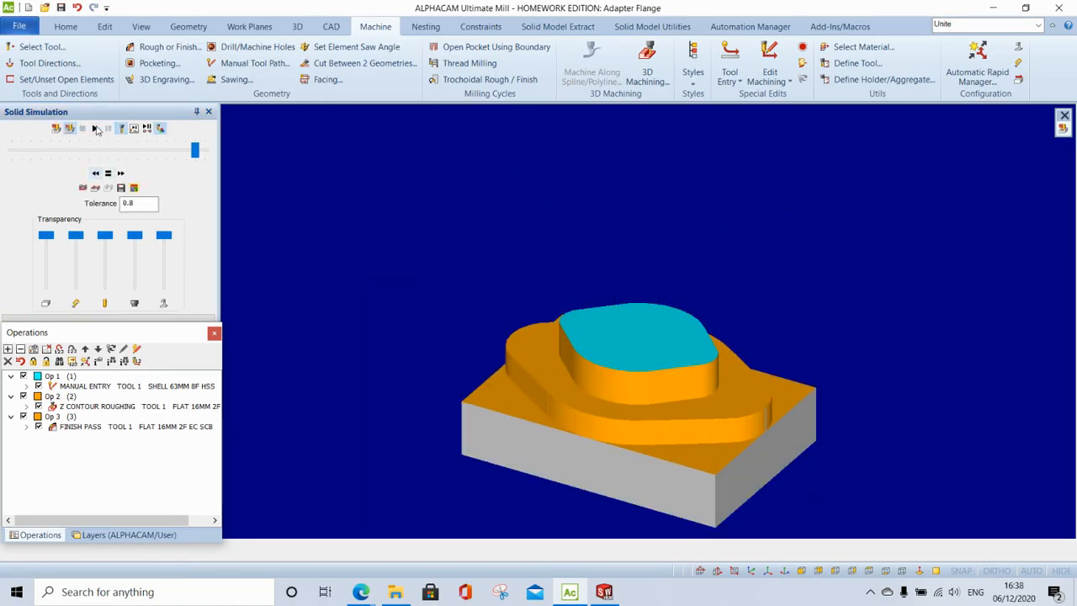
click(94, 128)
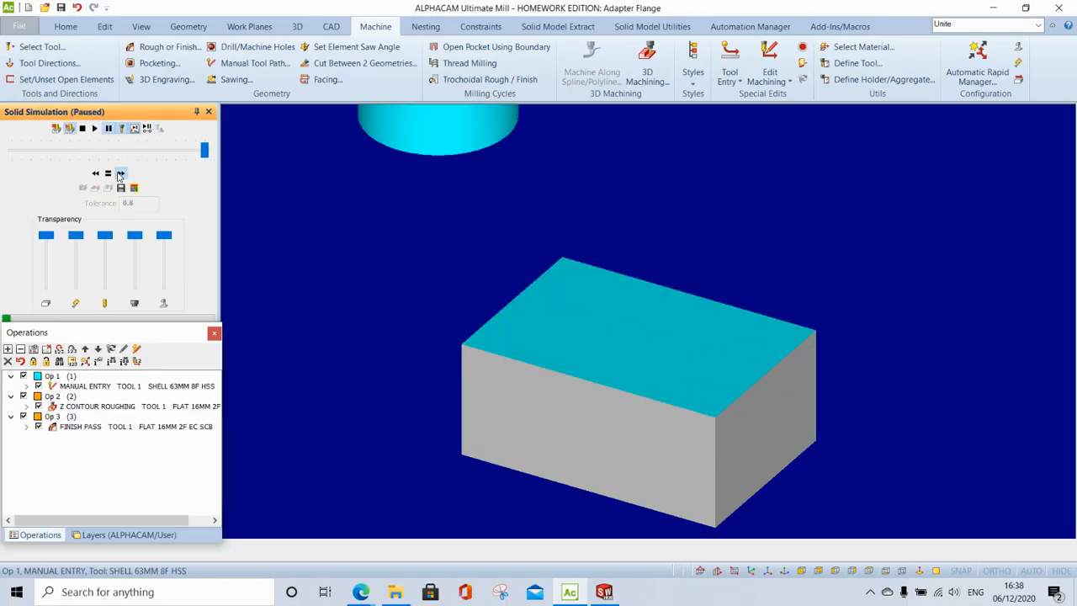
click(94, 128)
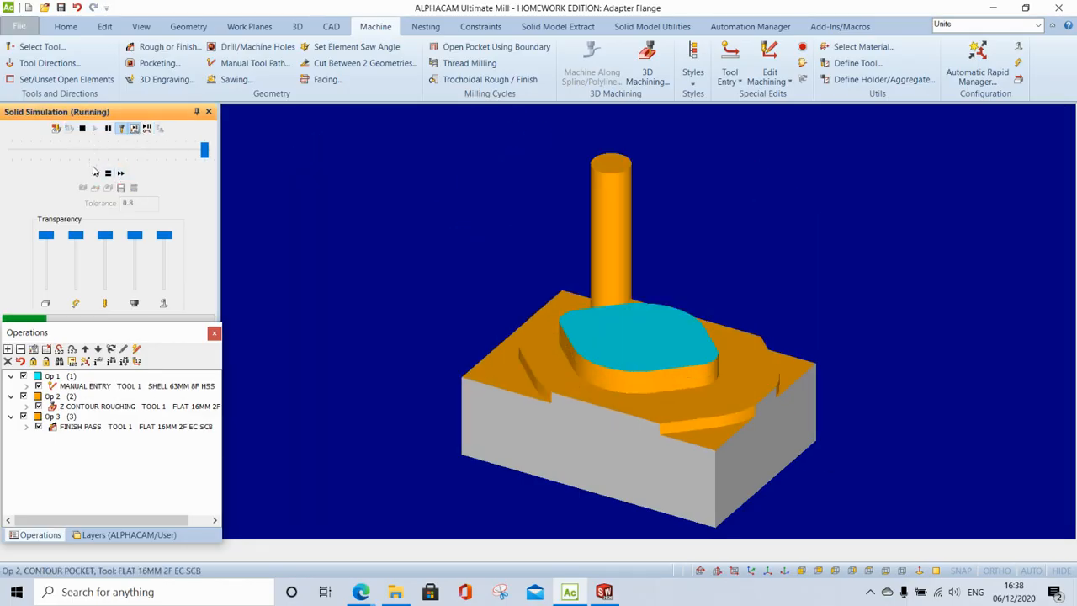
click(96, 174)
click(96, 174)
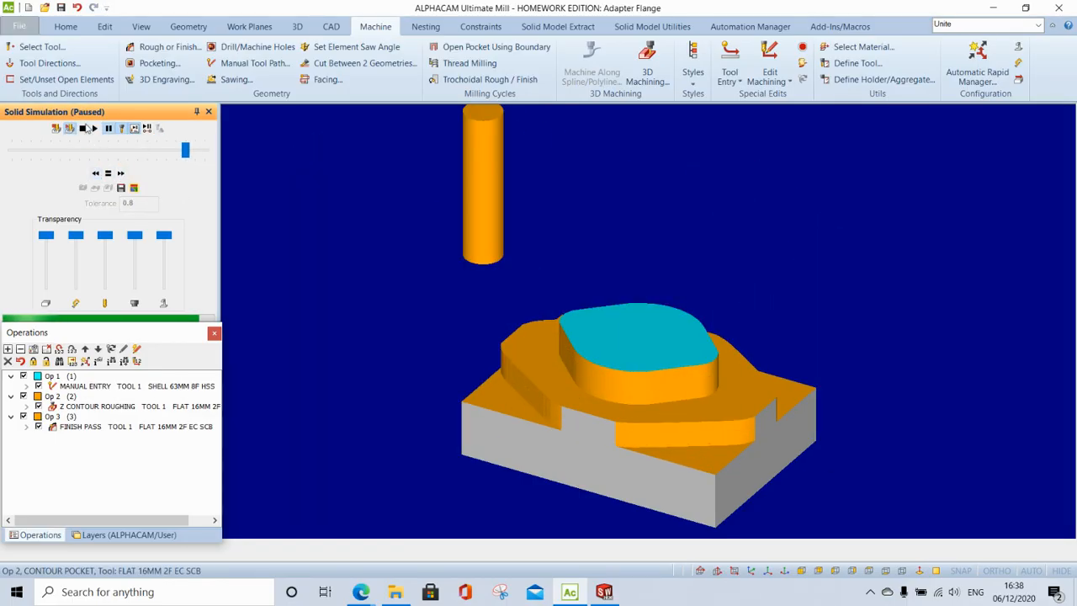
click(97, 129)
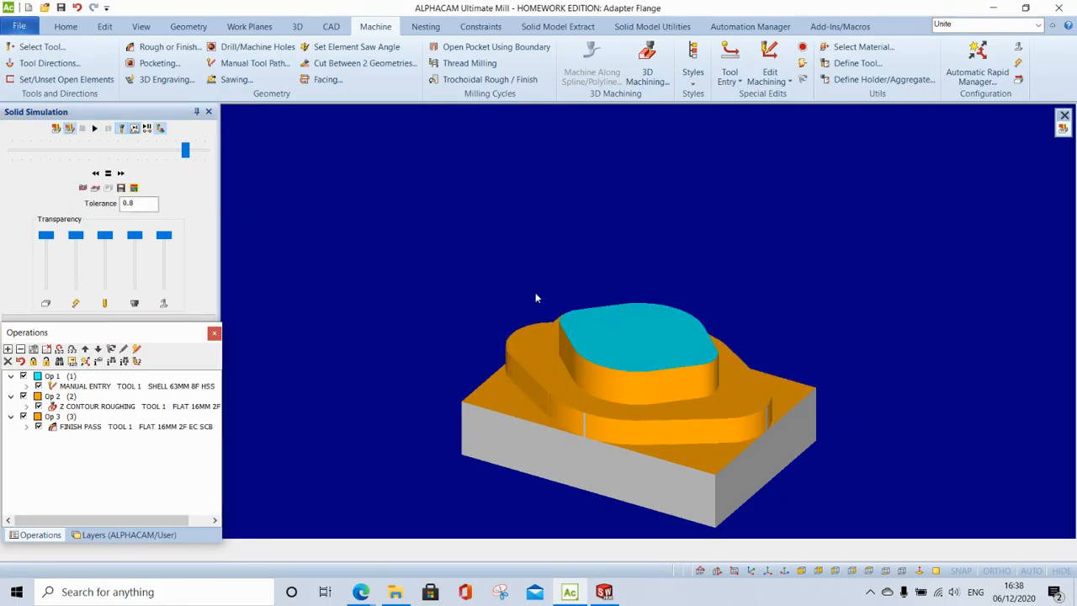
click(69, 128)
click(81, 128)
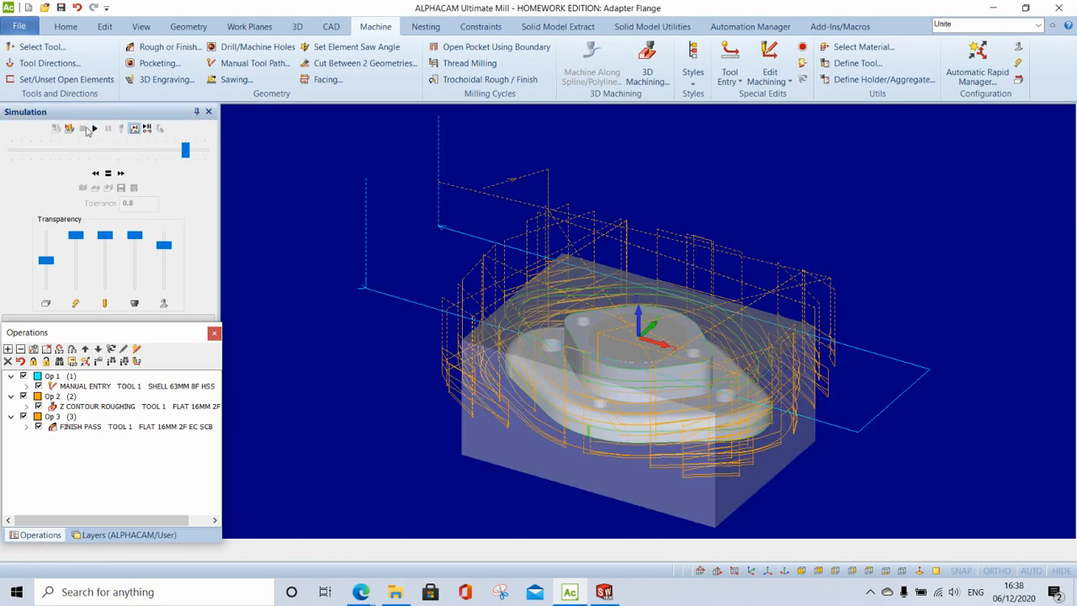
- Load the flat end mill and set the tool direction on the flange geometry
click(24, 48)
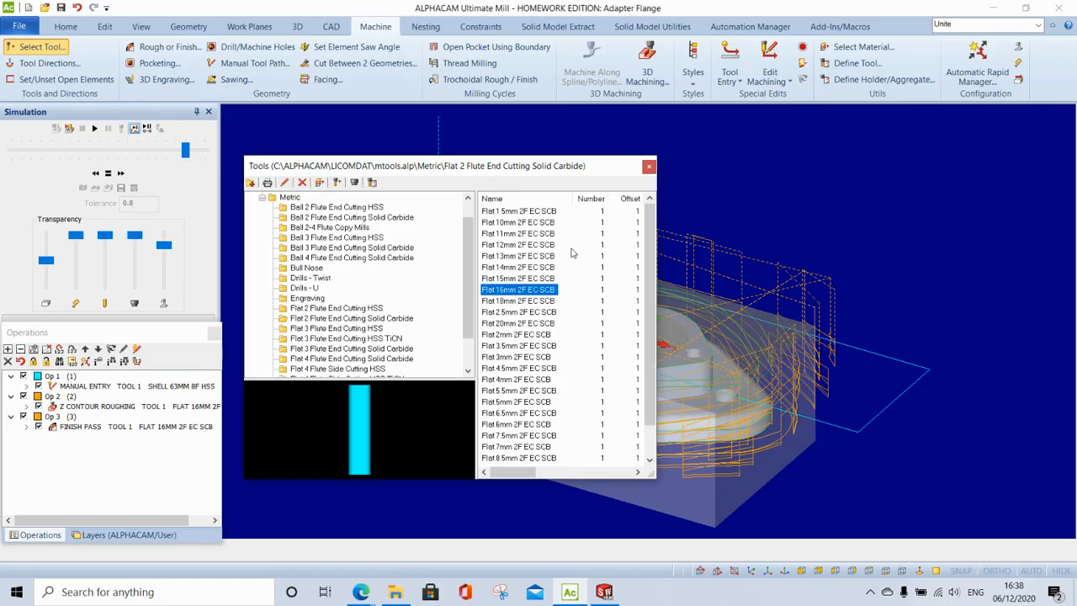
double_click(519, 426)
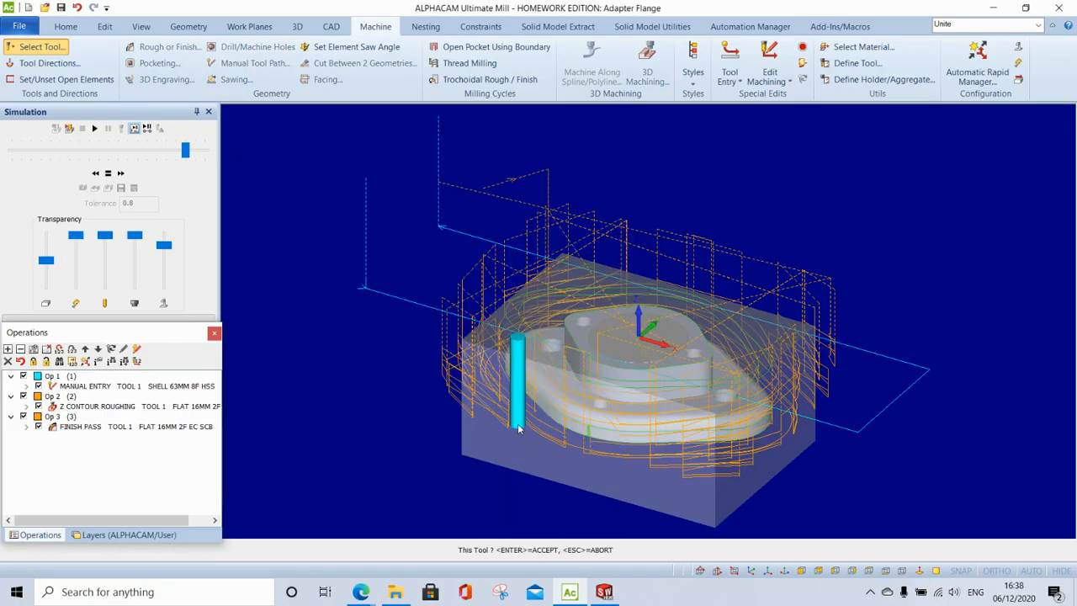
click(27, 67)
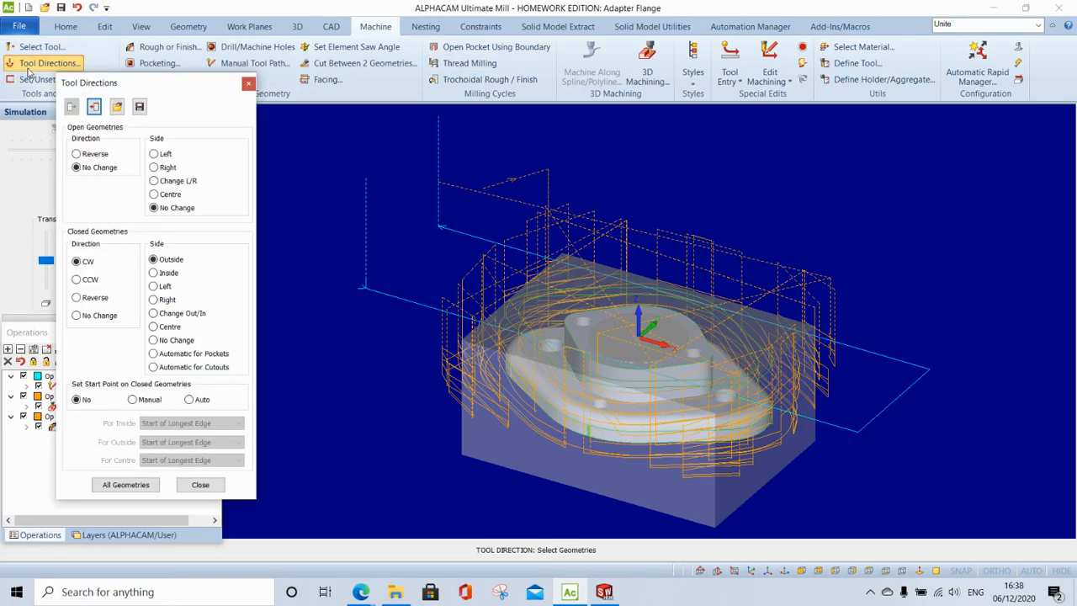
click(576, 346)
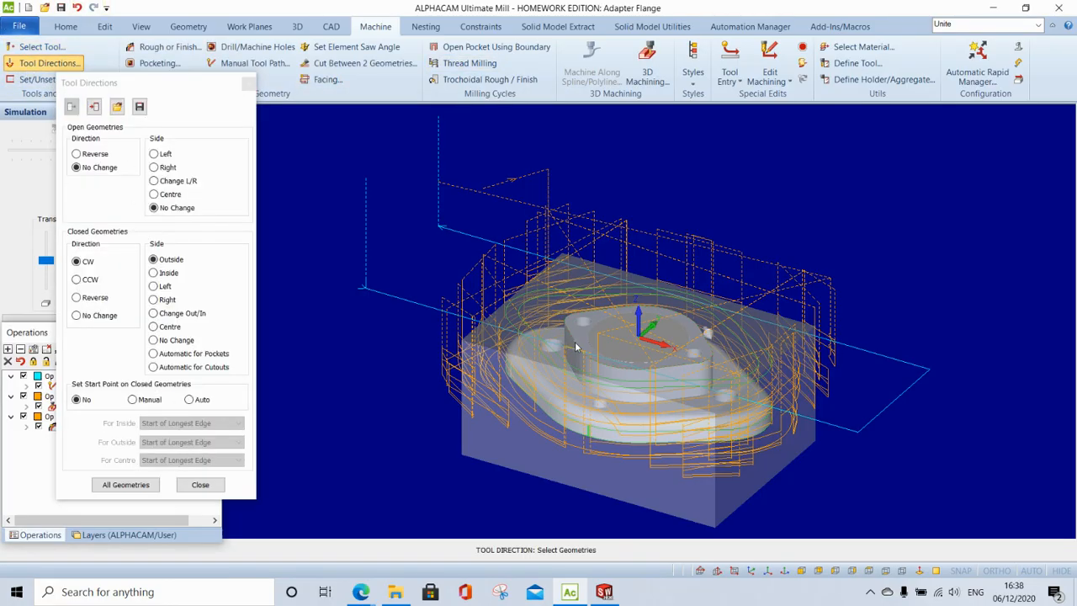
click(200, 484)
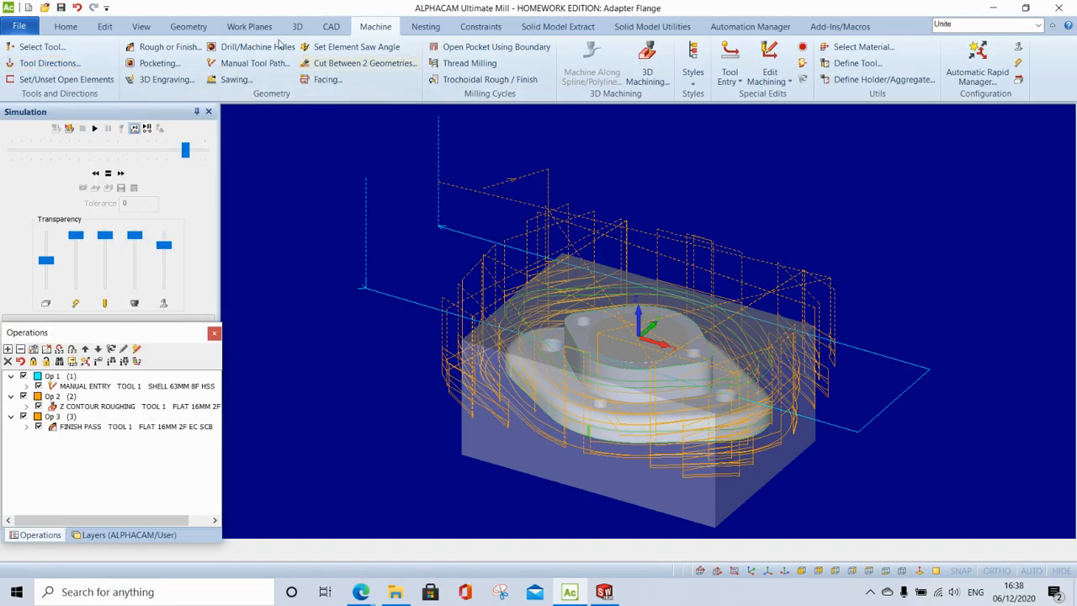
- Create the Op 4 finish pass around the part with final depth -15
click(141, 47)
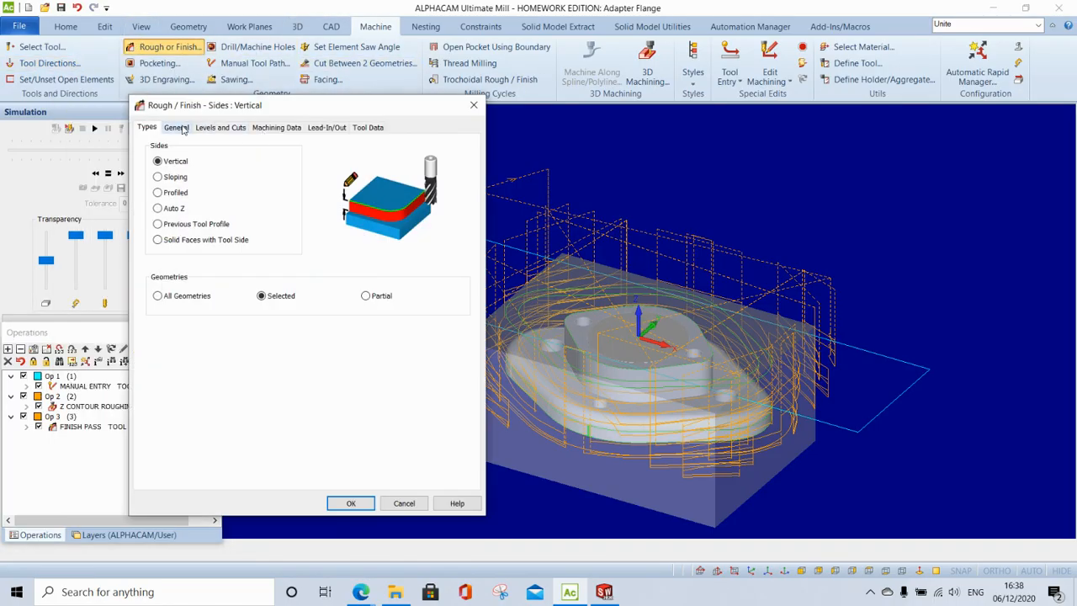
click(221, 128)
click(266, 224)
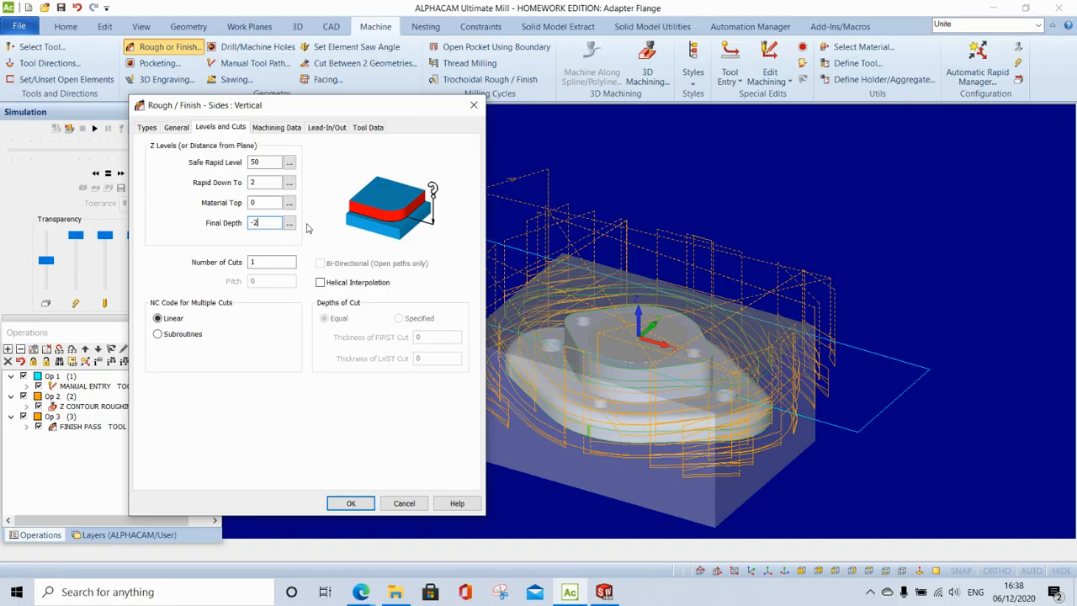
click(351, 503)
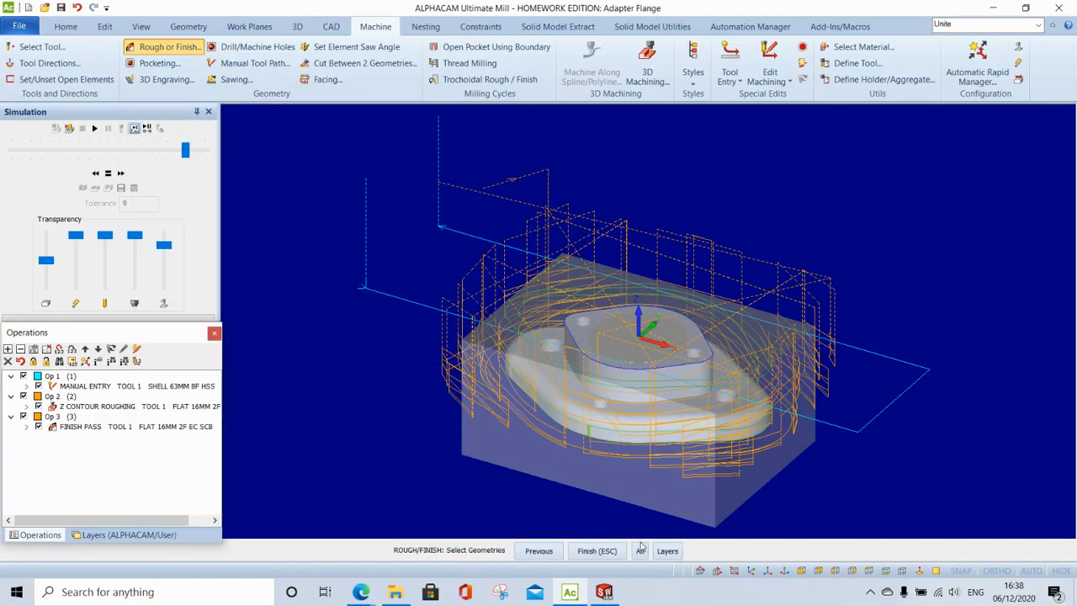
click(616, 553)
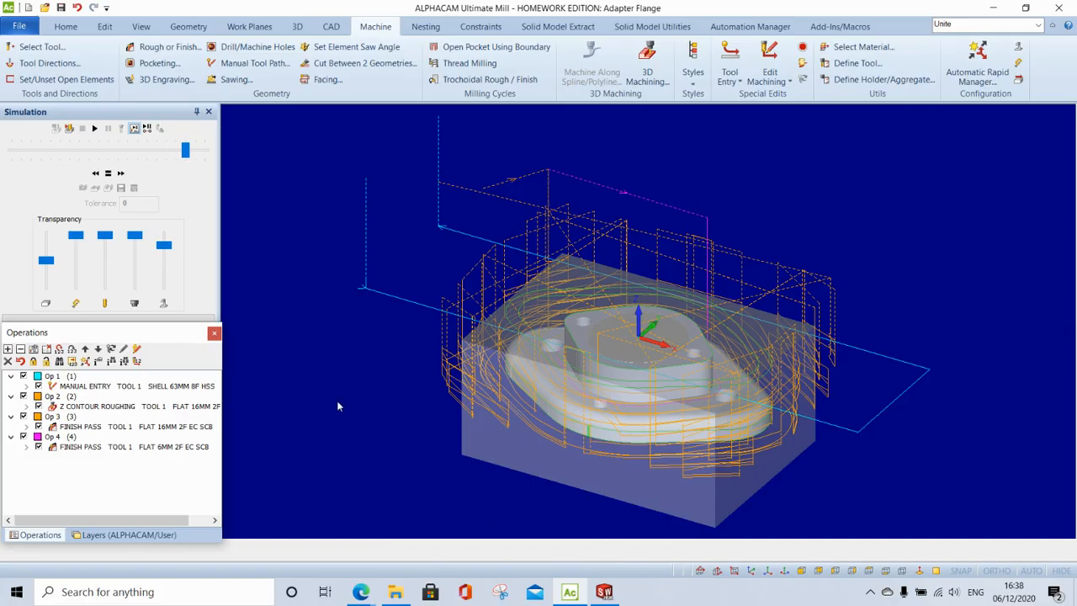
- Solid-simulate operation by operation through the roughing and both finish passes, then exit
click(60, 129)
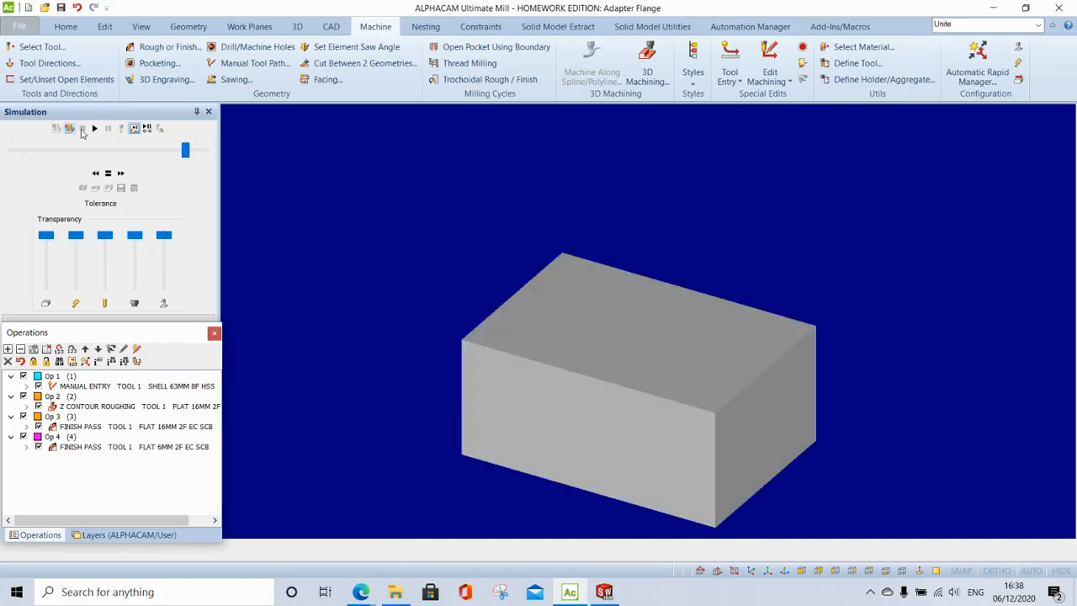
click(133, 127)
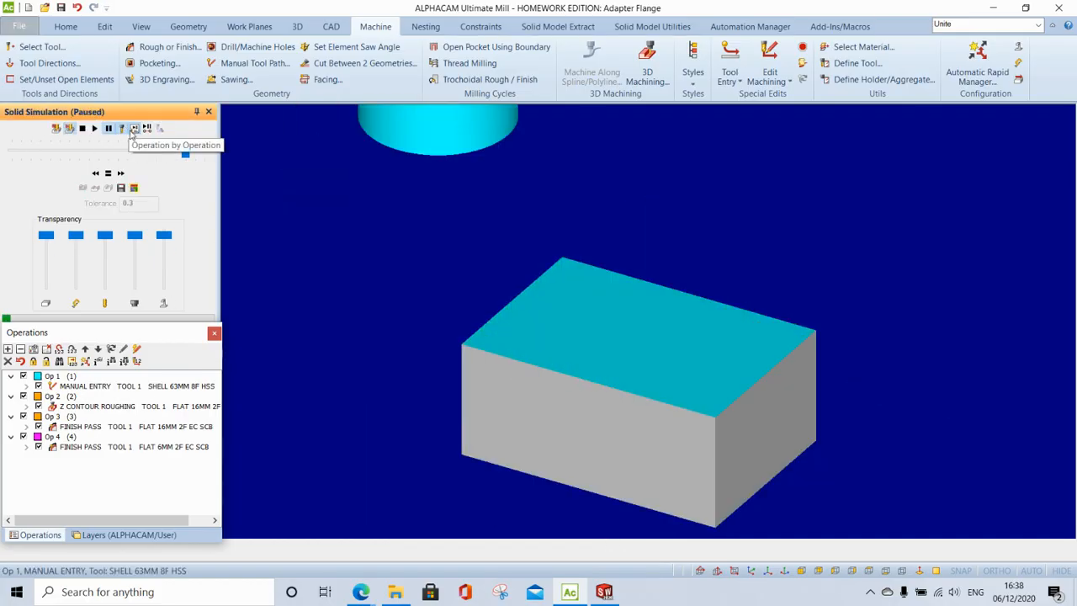
click(94, 128)
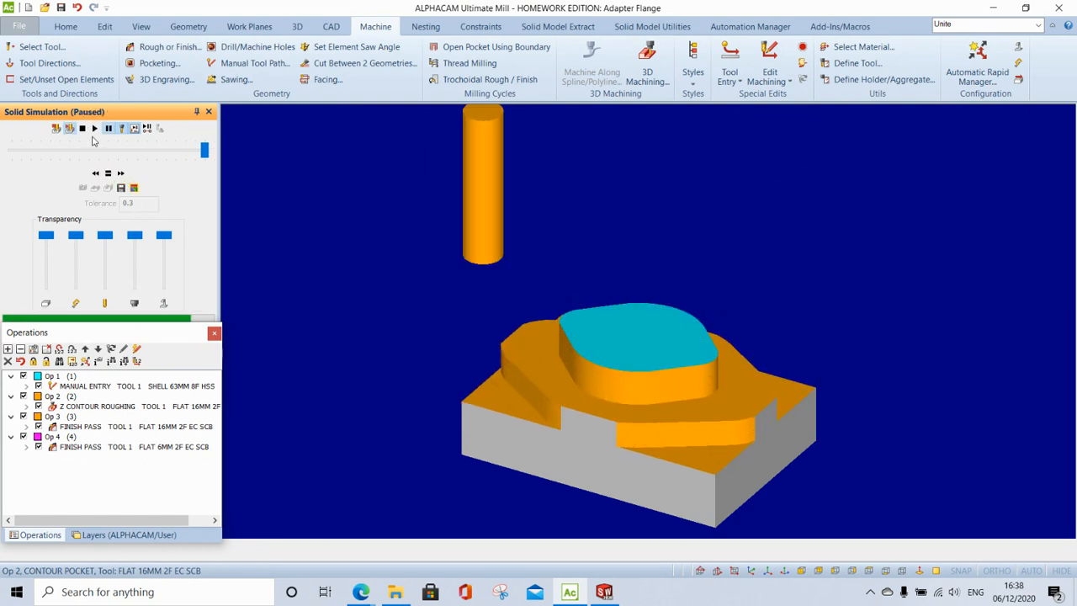
click(94, 128)
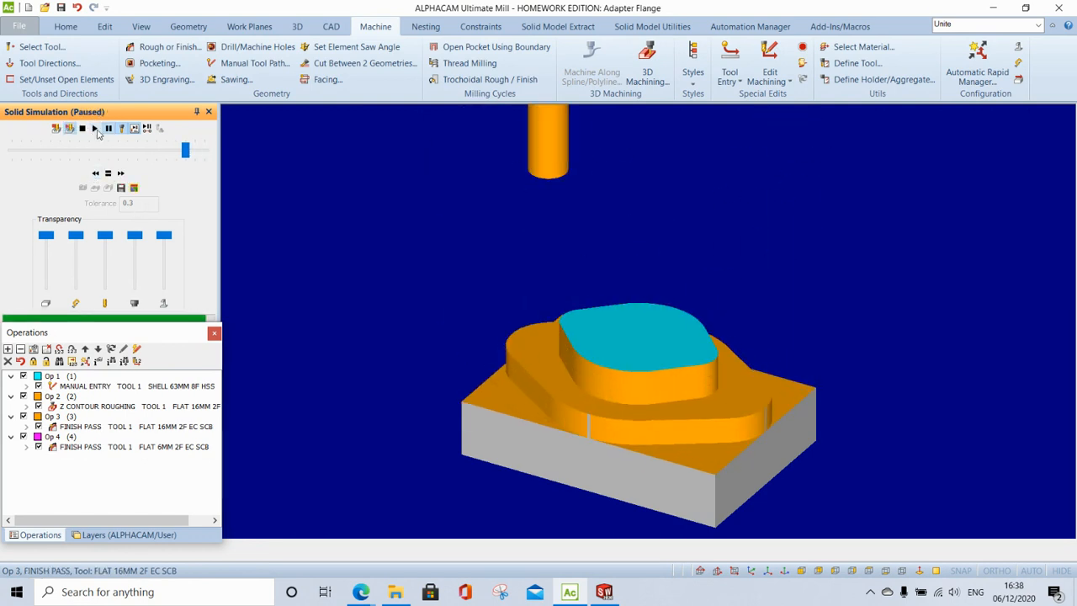
click(95, 127)
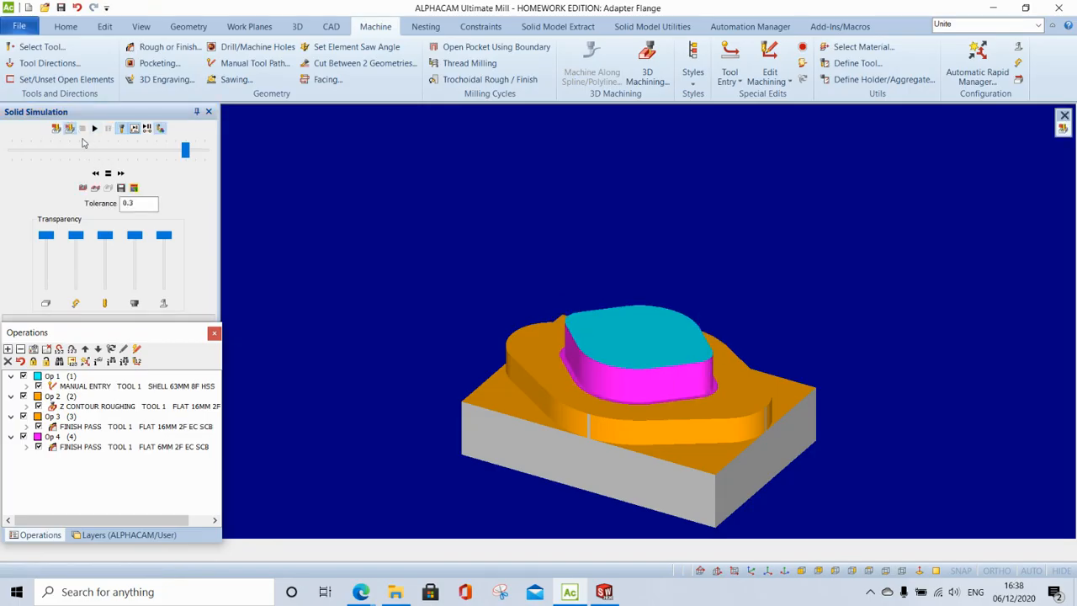
click(71, 130)
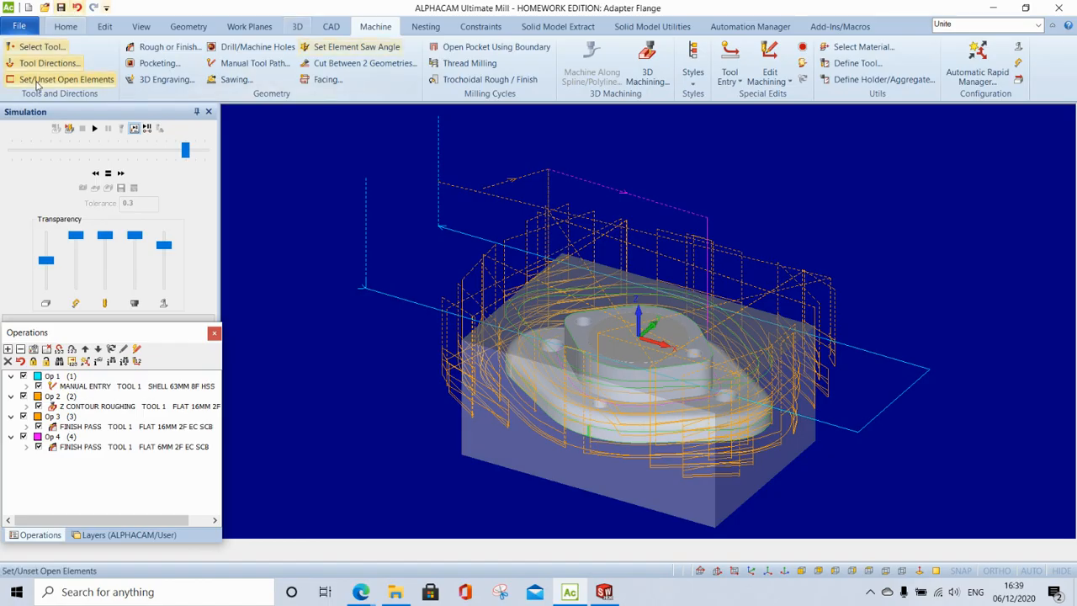
- Load the Ball 16mm 2F EC SCB cutter and set the cutting direction on a part contour
click(38, 46)
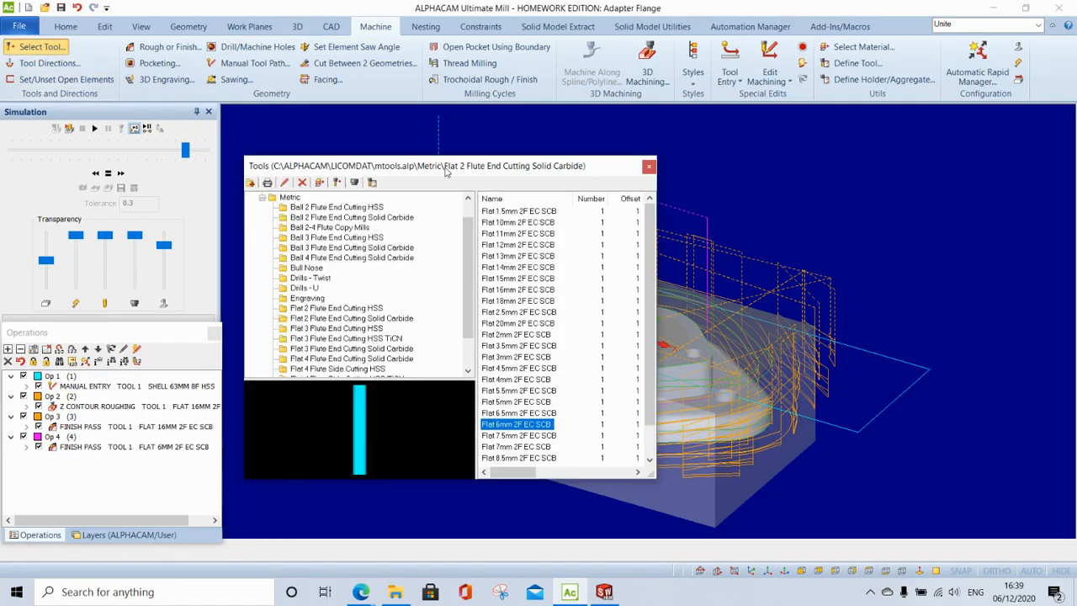
click(337, 218)
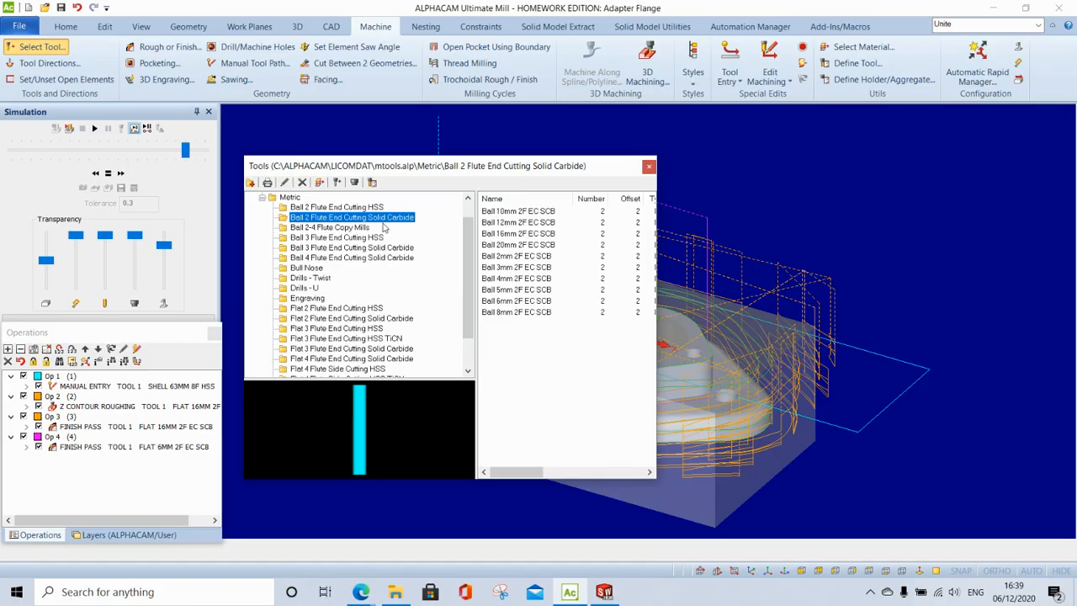
double_click(533, 235)
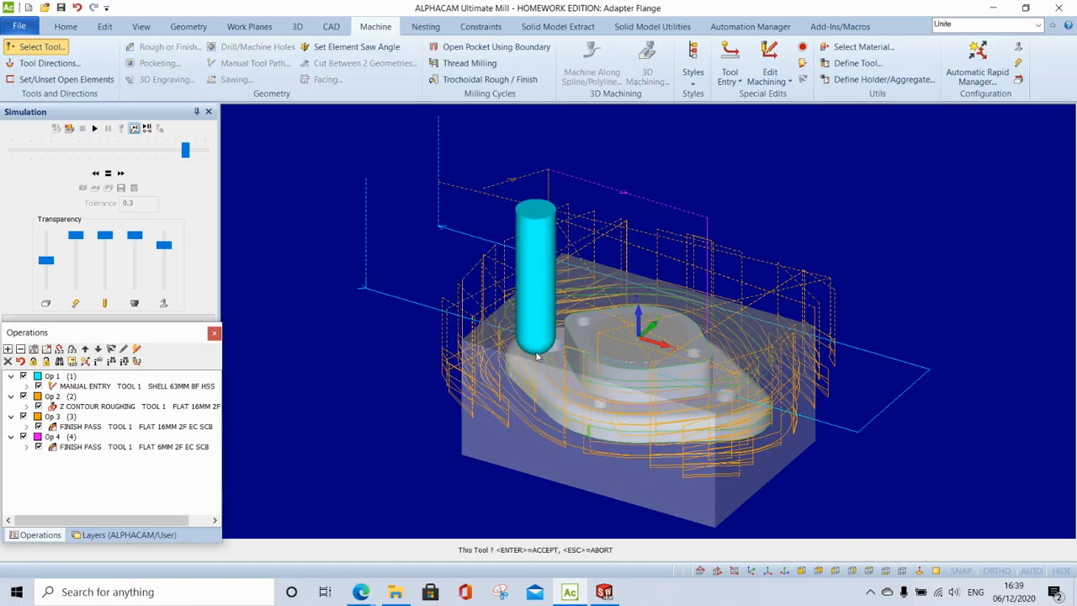
click(62, 64)
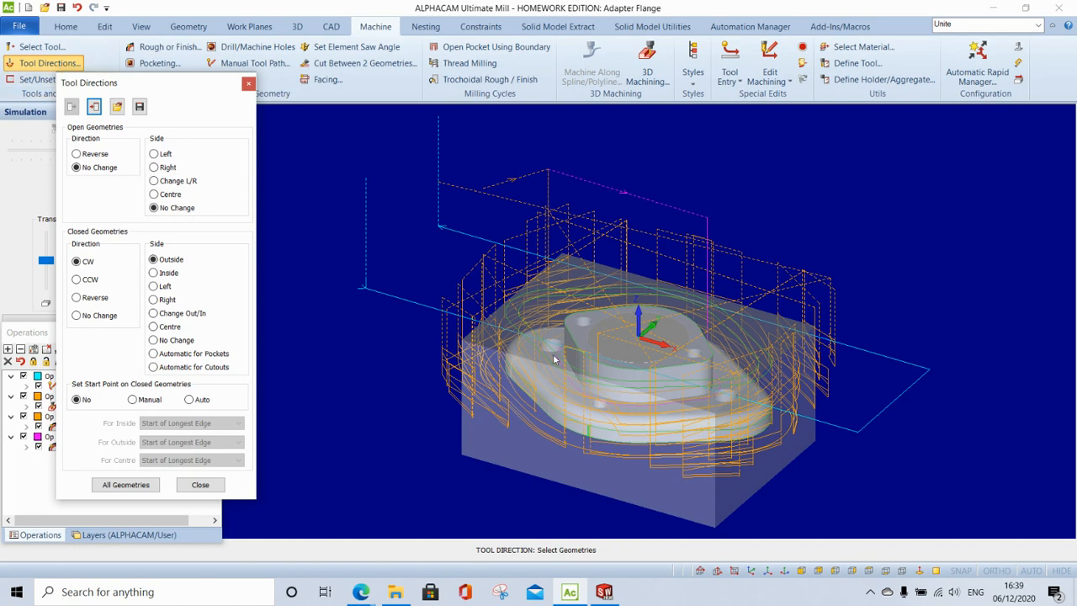
scroll(547, 363, up, 5)
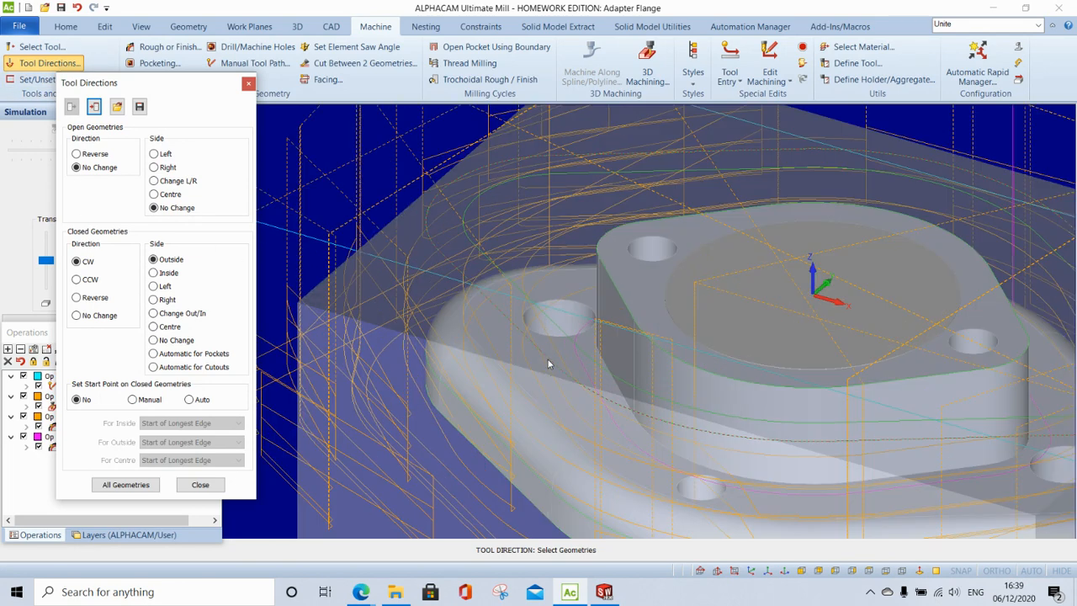
click(503, 317)
click(201, 485)
- Start a Constant Cusp 3D operation with boundaries From Drawing, picking the bounding contour
click(647, 68)
click(486, 260)
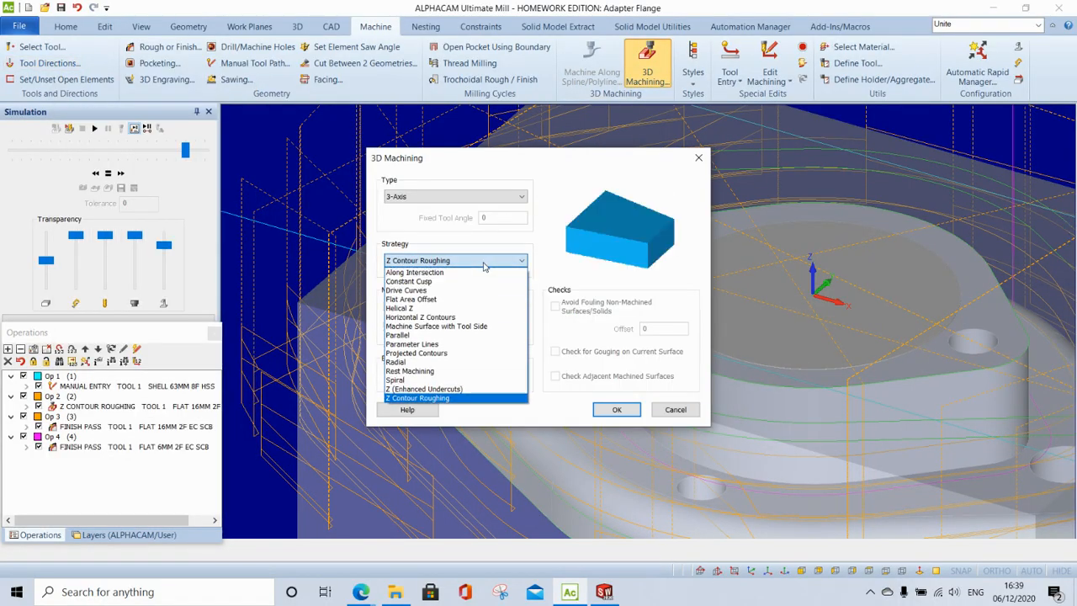
click(456, 282)
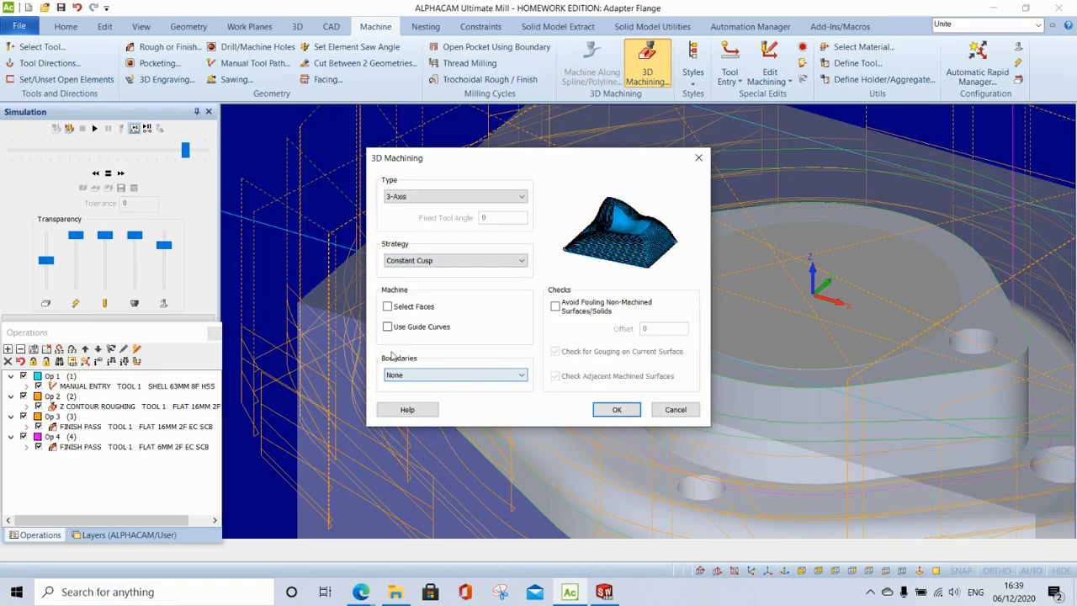
click(402, 379)
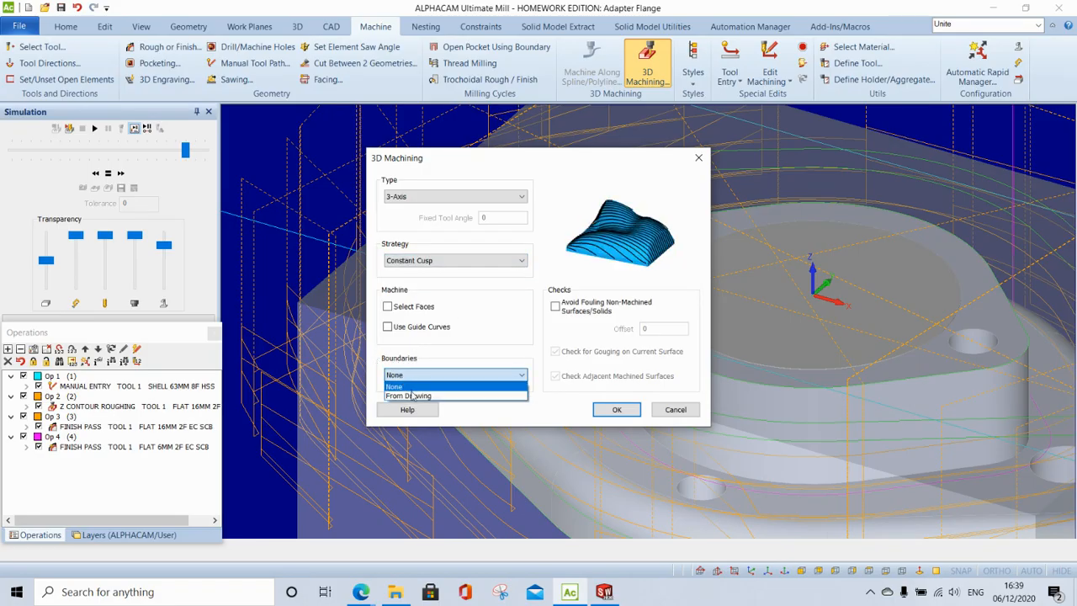
click(414, 396)
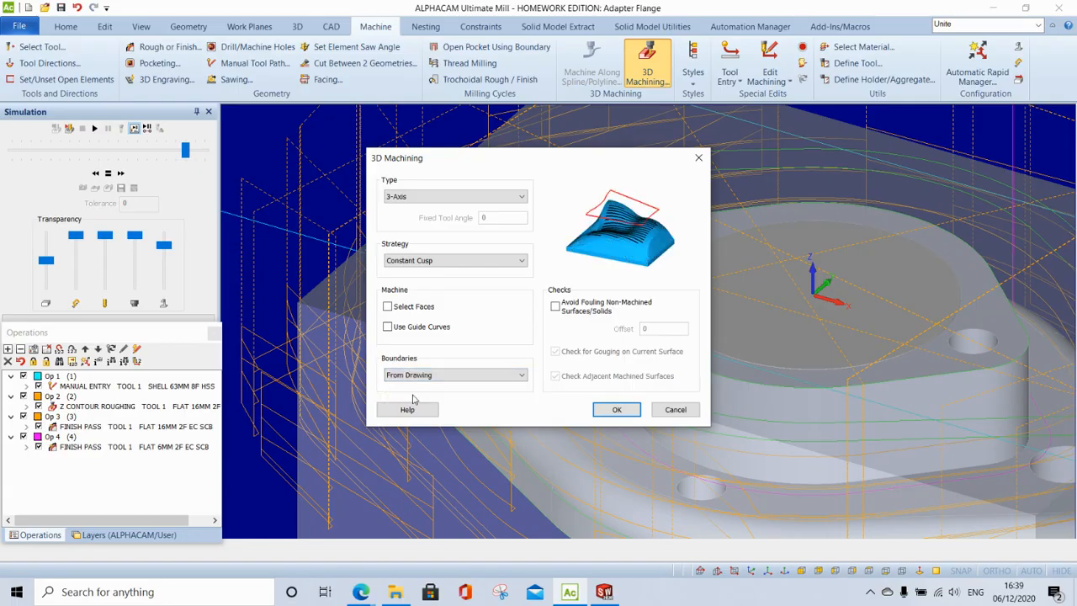
click(616, 410)
scroll(599, 398, down, 3)
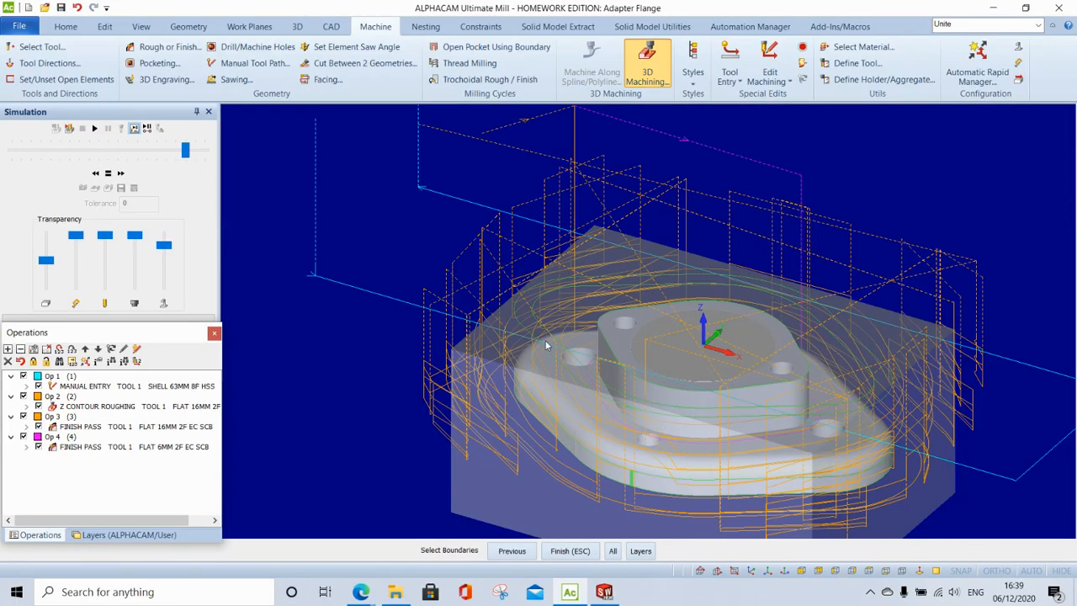
click(552, 335)
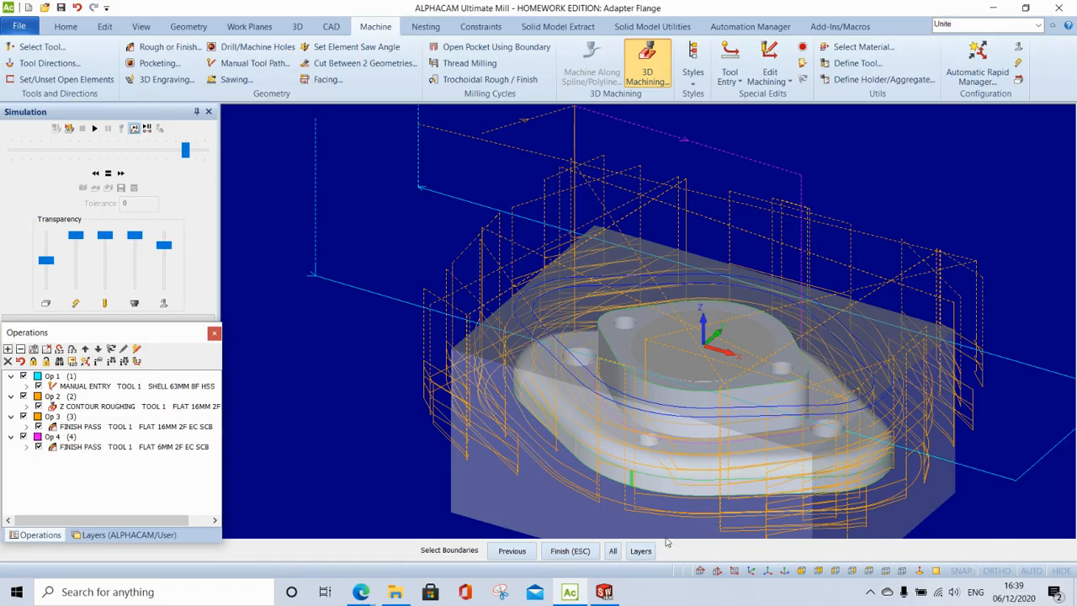
click(569, 551)
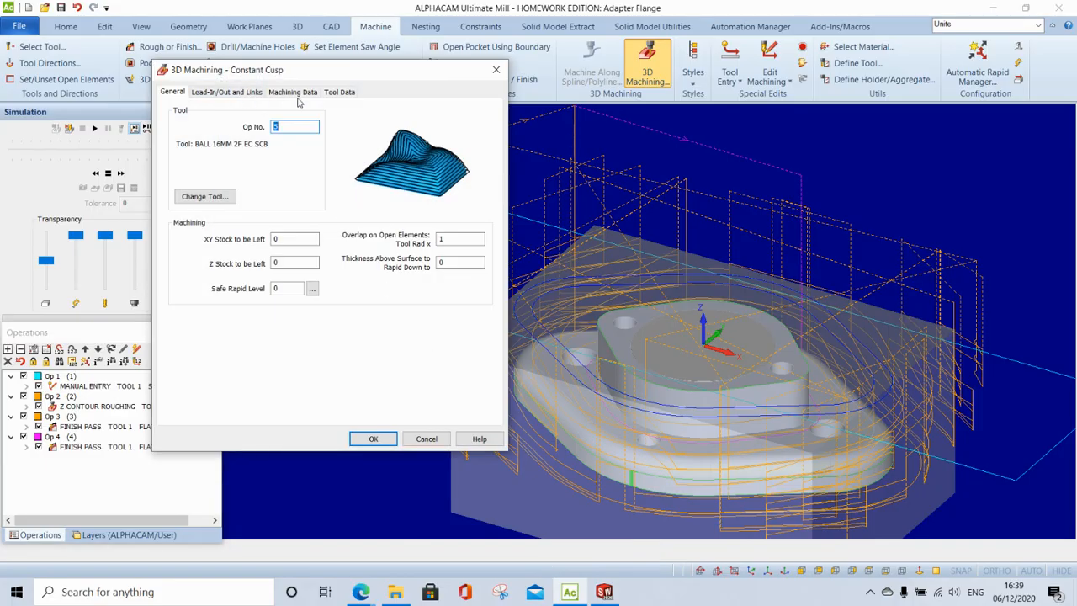
- Set safe rapid level 2, cusp height 0.02, and clip depth from Z -15 to -20
key(Tab)
key(Tab)
key(Tab)
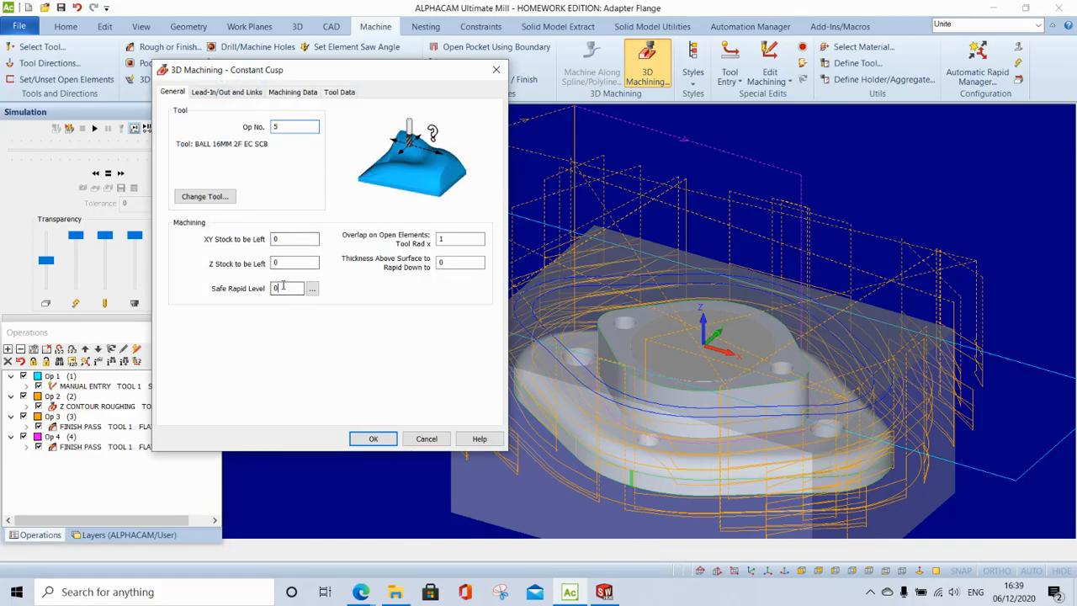
text(2)
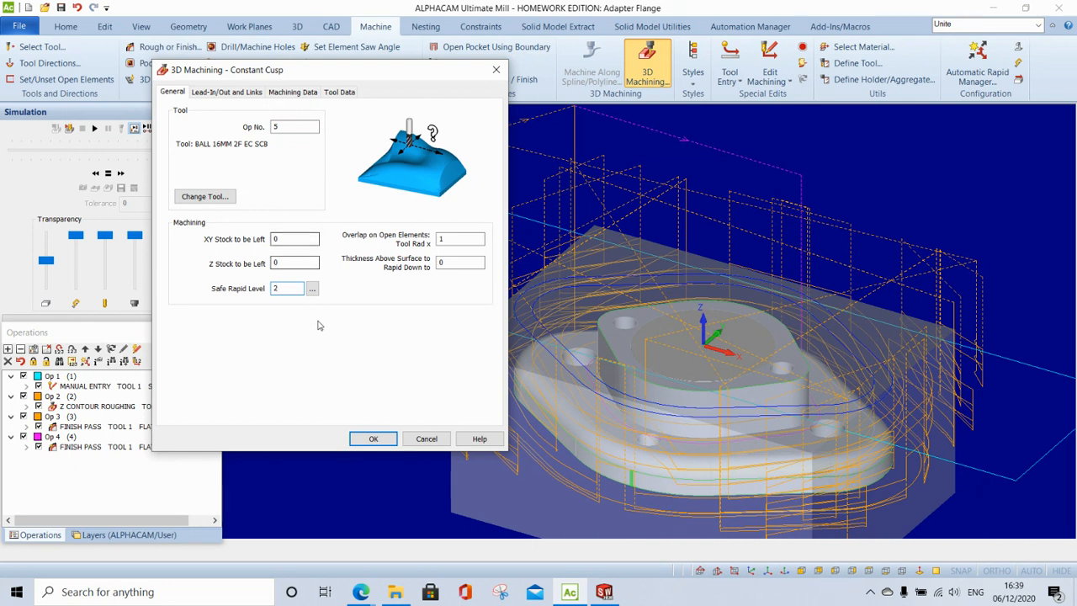
click(297, 94)
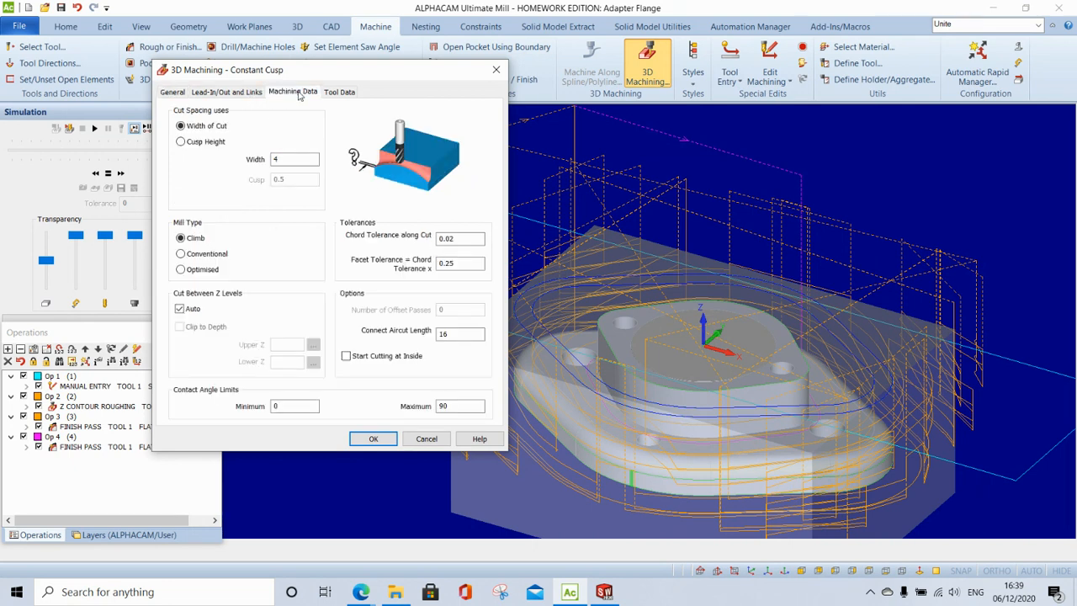
click(206, 142)
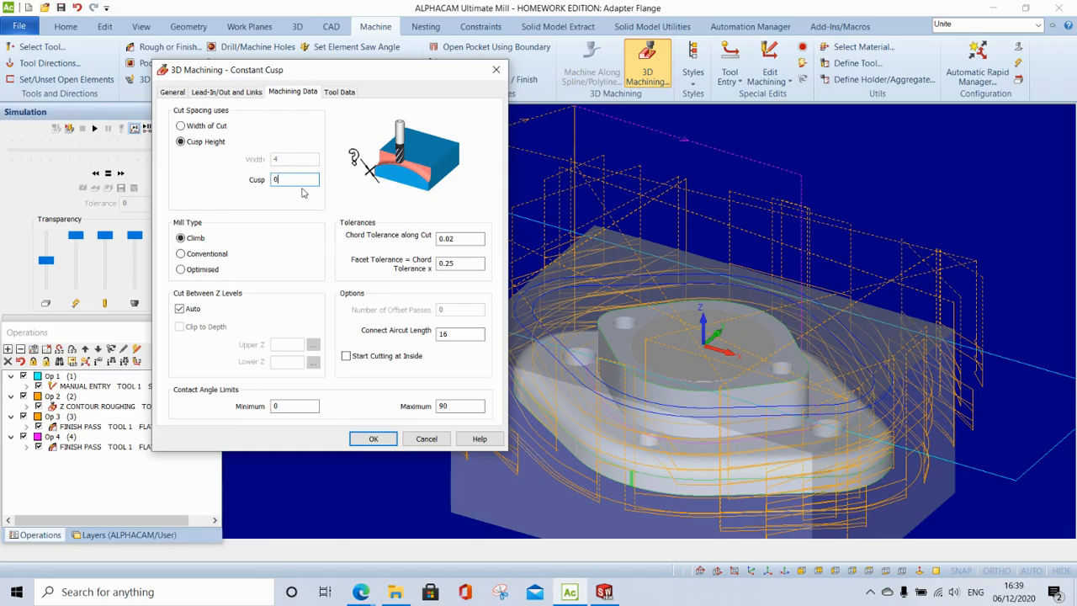
click(212, 312)
click(199, 329)
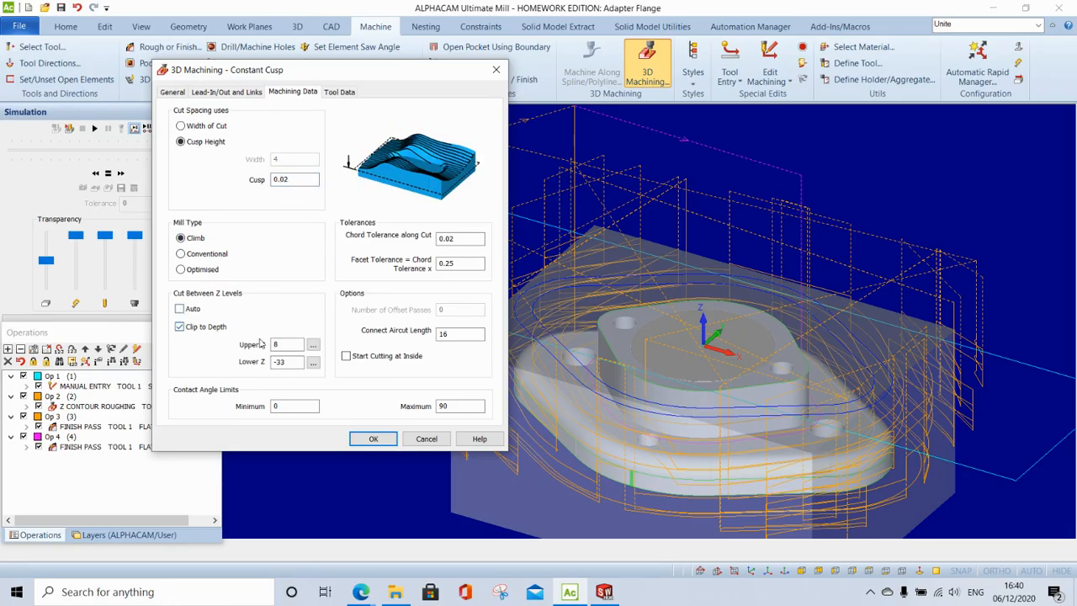
double_click(296, 345)
text(-1)
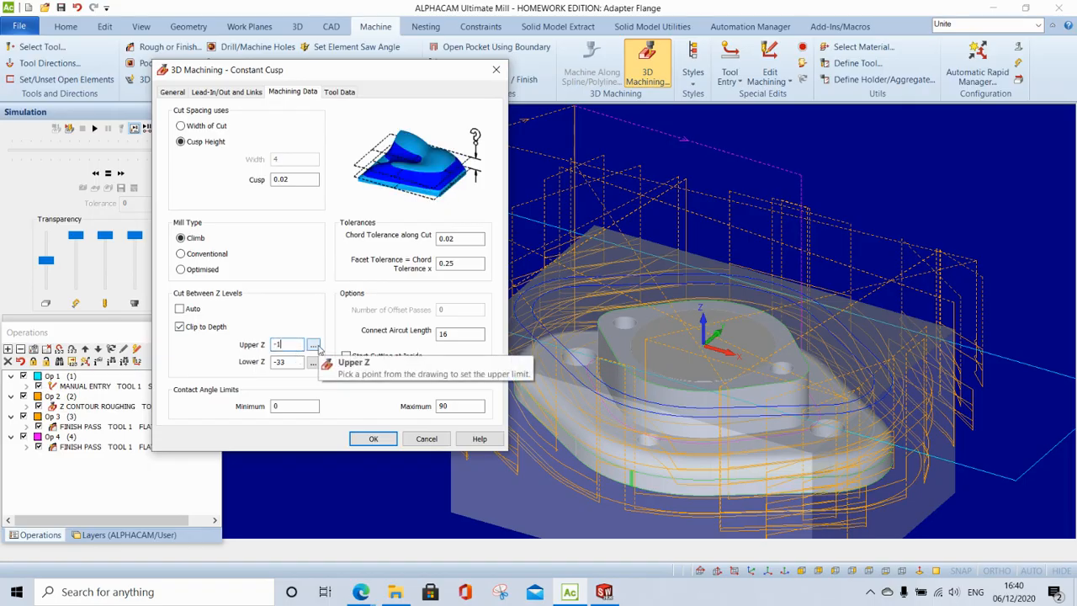
key(Tab)
text(-)
click(371, 440)
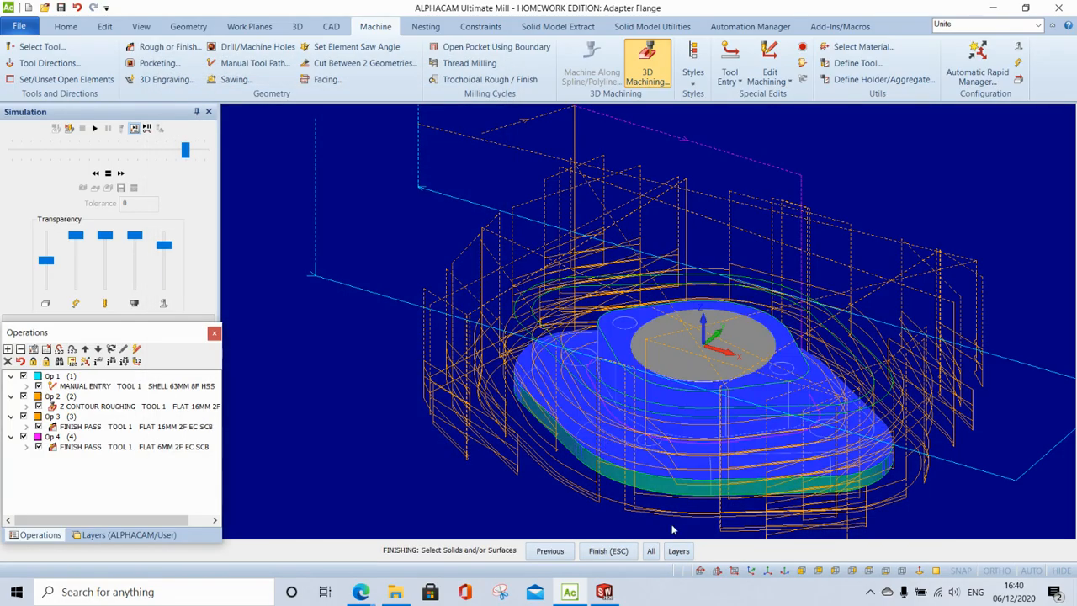
click(608, 550)
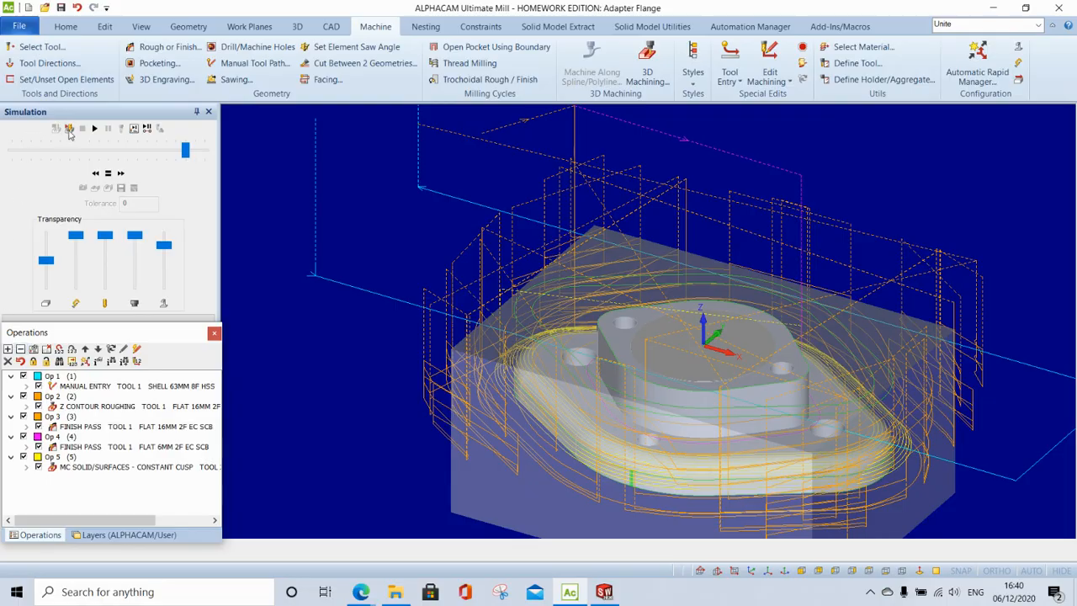
- Solid-simulate all operations at higher speed, resuming through Ops 4 and 5
click(69, 129)
click(93, 129)
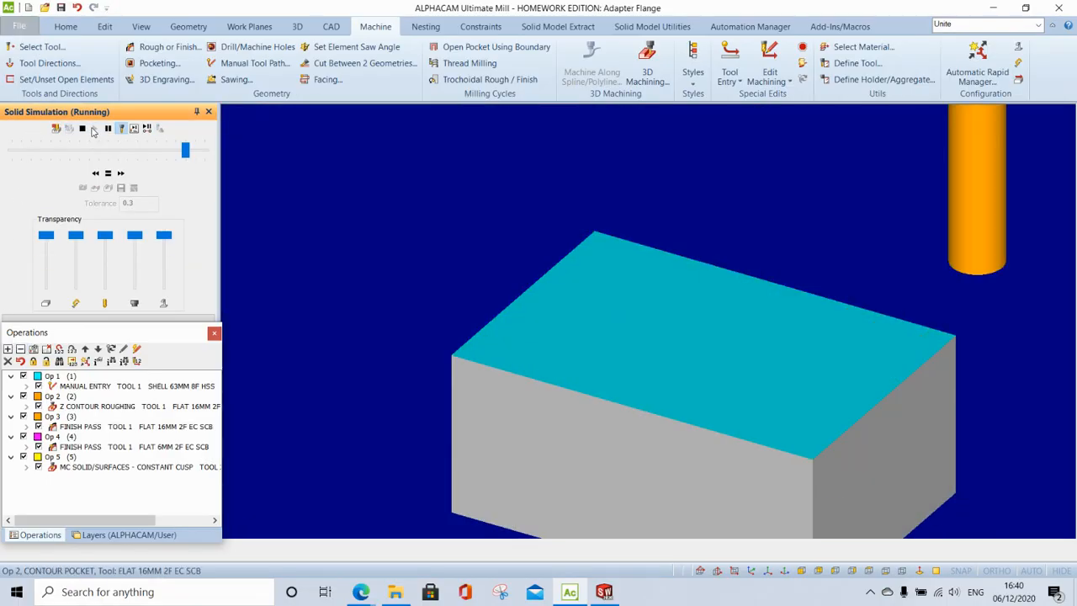
scroll(434, 223, down, 2)
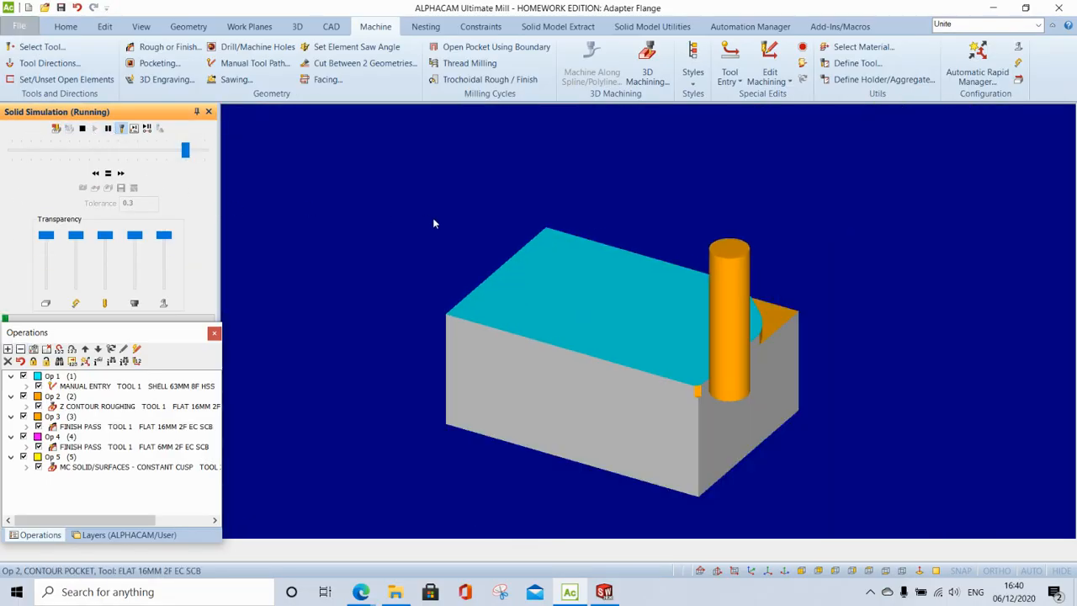
click(121, 173)
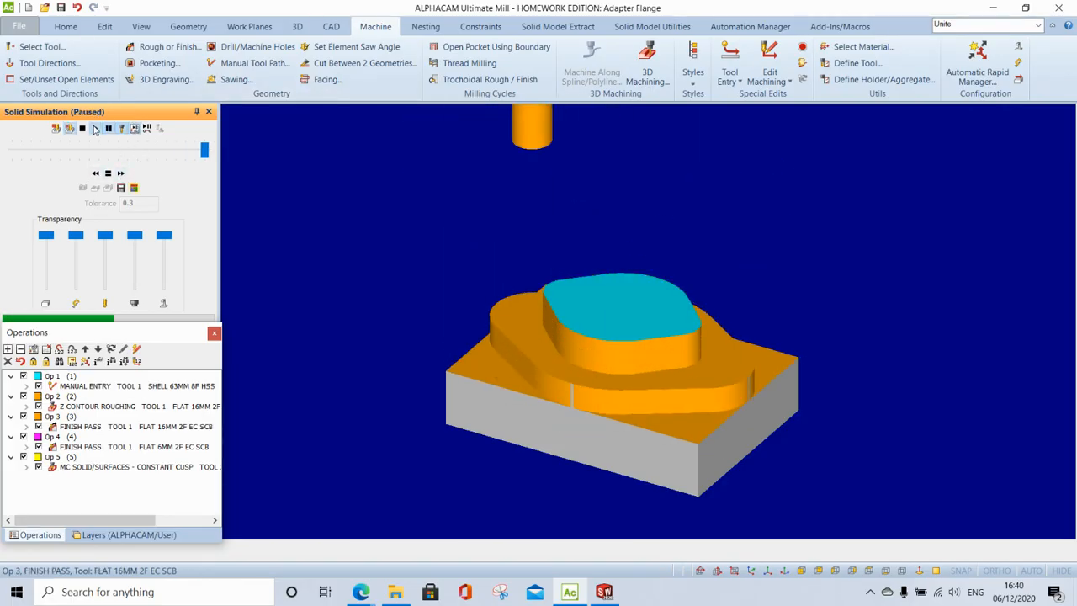
click(95, 129)
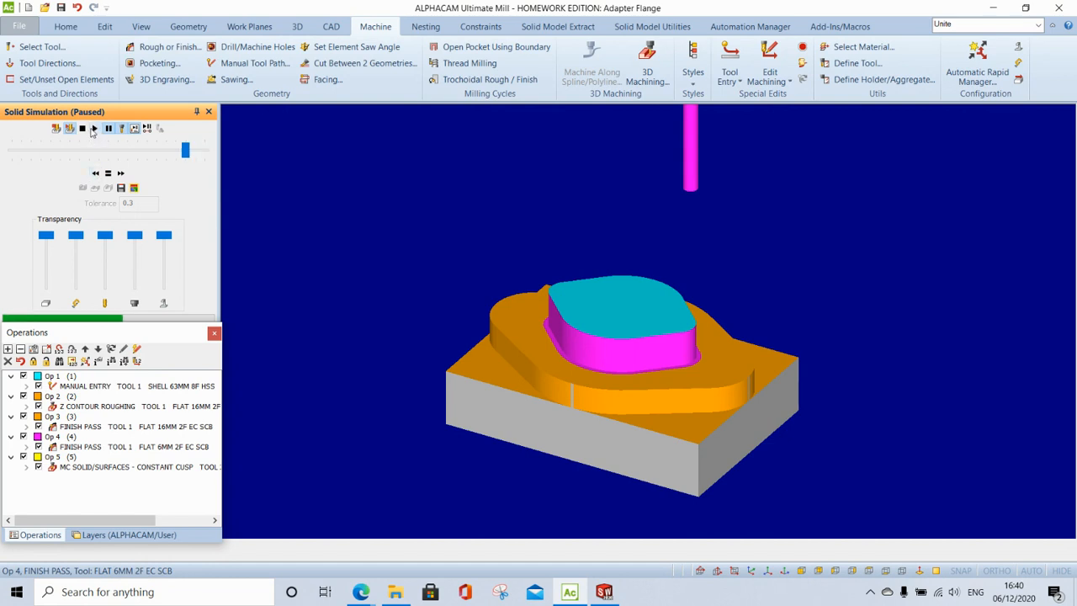
click(94, 129)
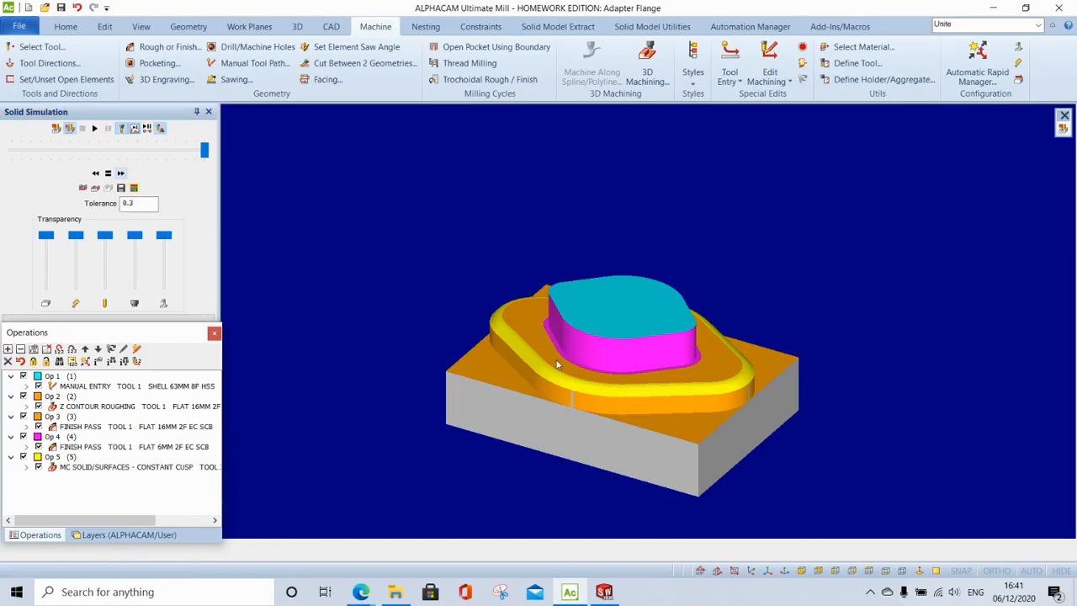
- Switch to the transparent model view with toolpaths and zoom in
scroll(653, 394, up, 2)
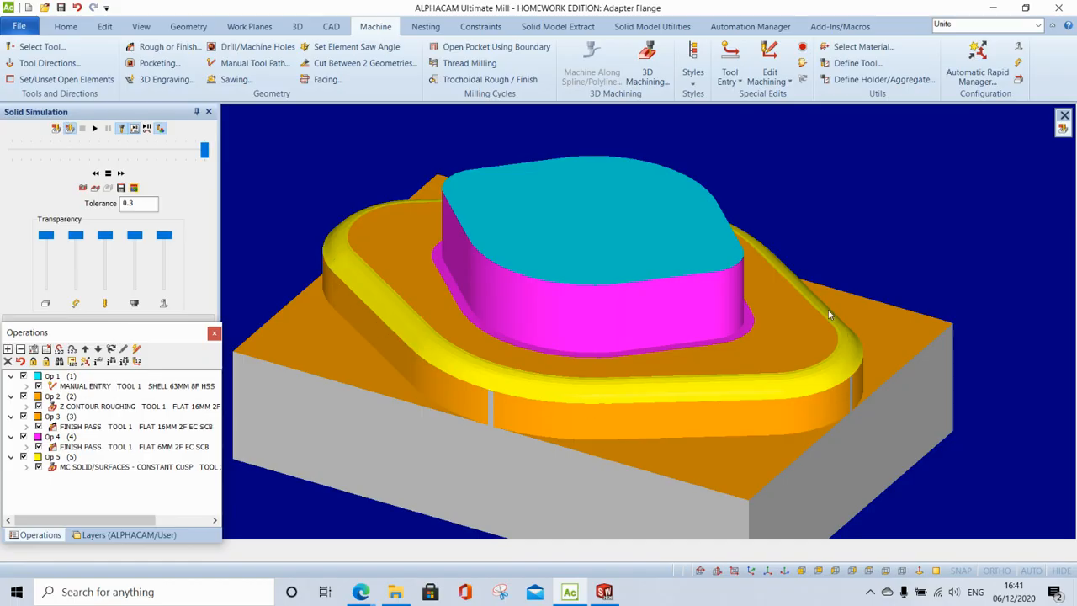
scroll(389, 215, down, 3)
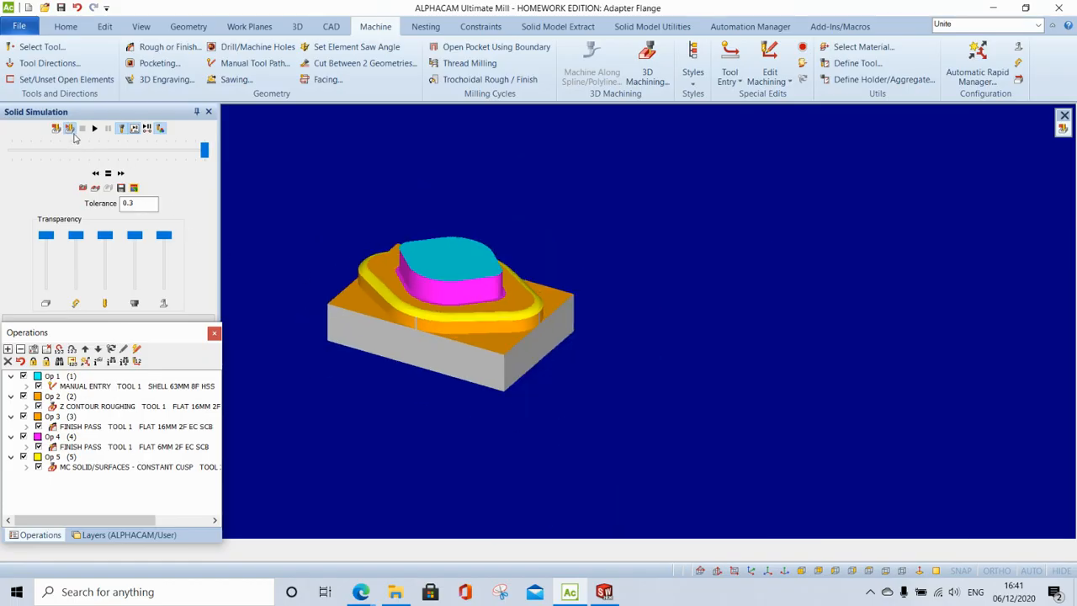
click(70, 128)
scroll(462, 291, up, 3)
scroll(462, 291, up, 5)
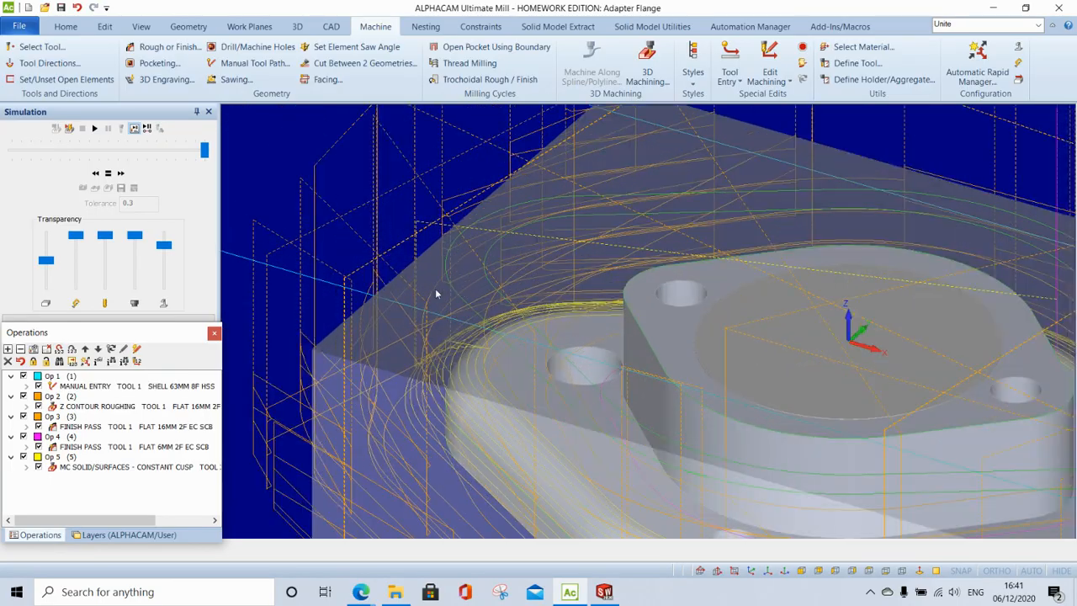
- Zoom out and switch to Top view over the transparent flange and its five toolpaths
scroll(436, 293, down, 3)
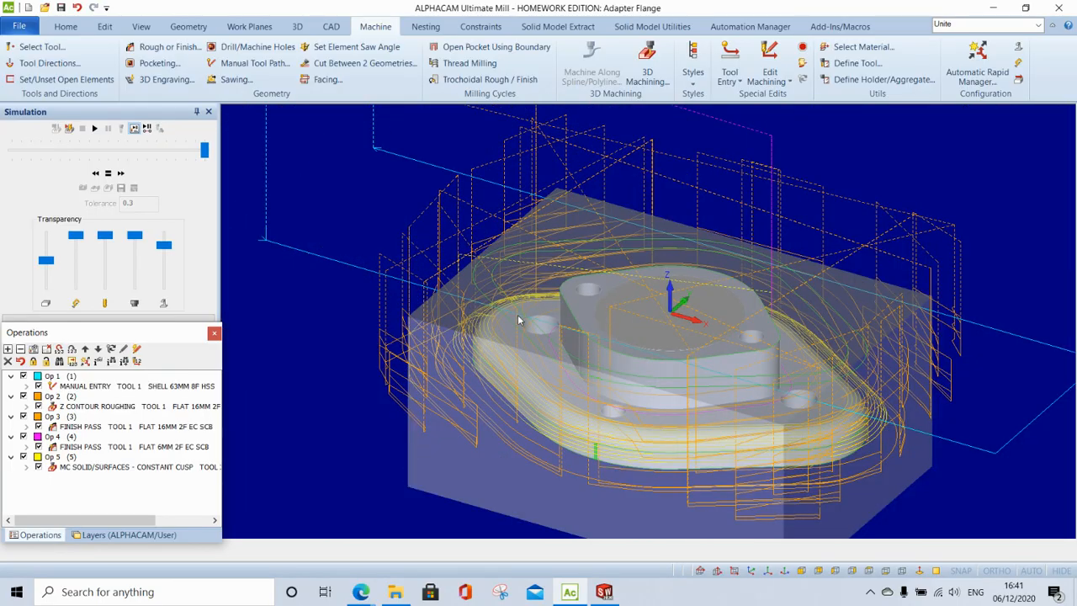
click(863, 571)
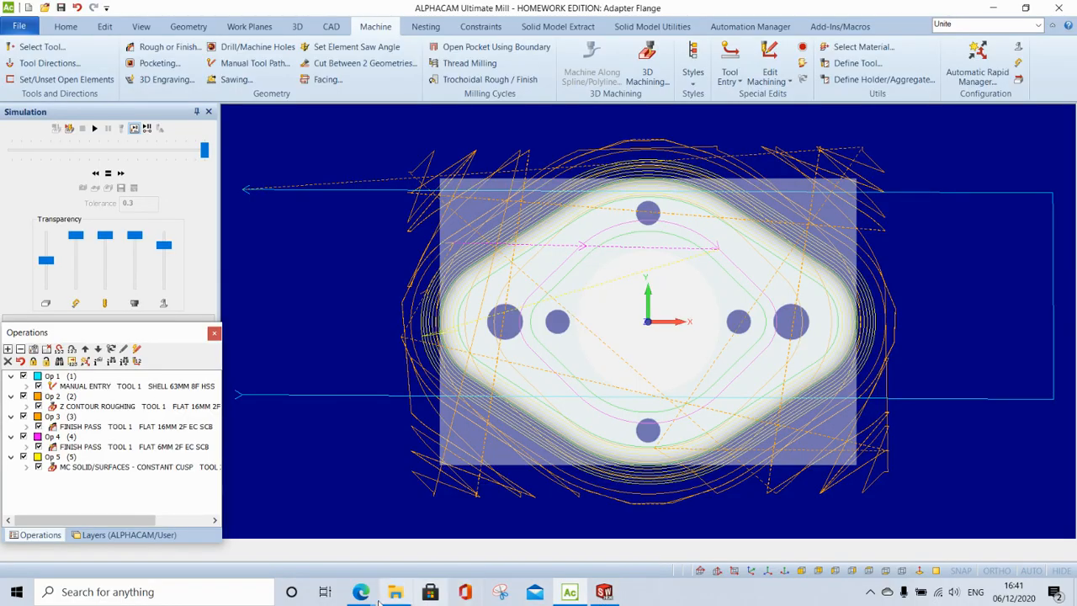
- Bring Microsoft Edge forward and show the ADAPTER FLANGE.PDF drawing
mouse_move(370, 594)
click(295, 490)
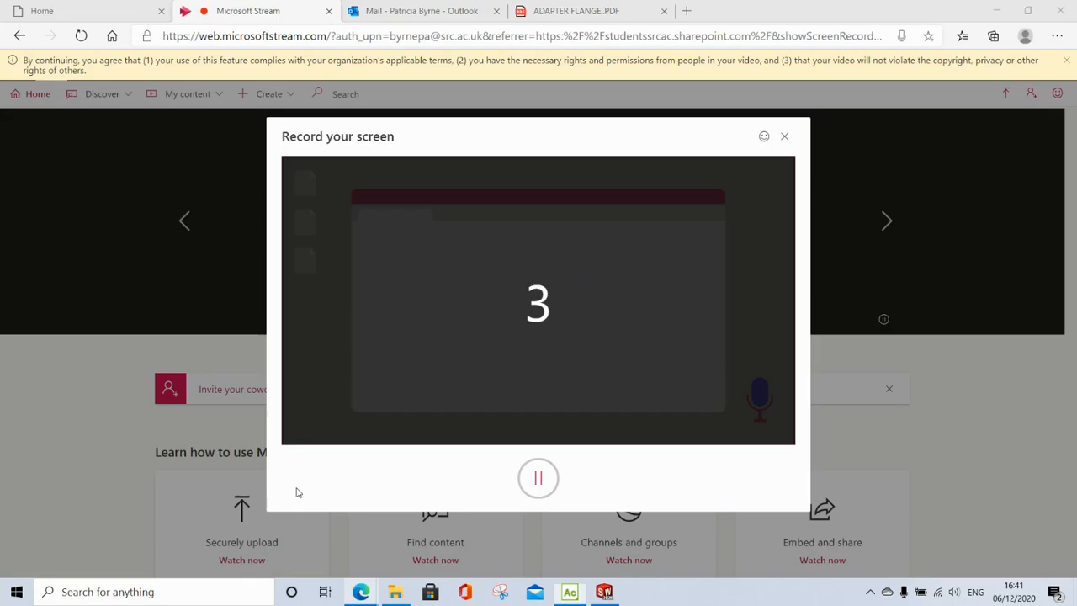
click(559, 11)
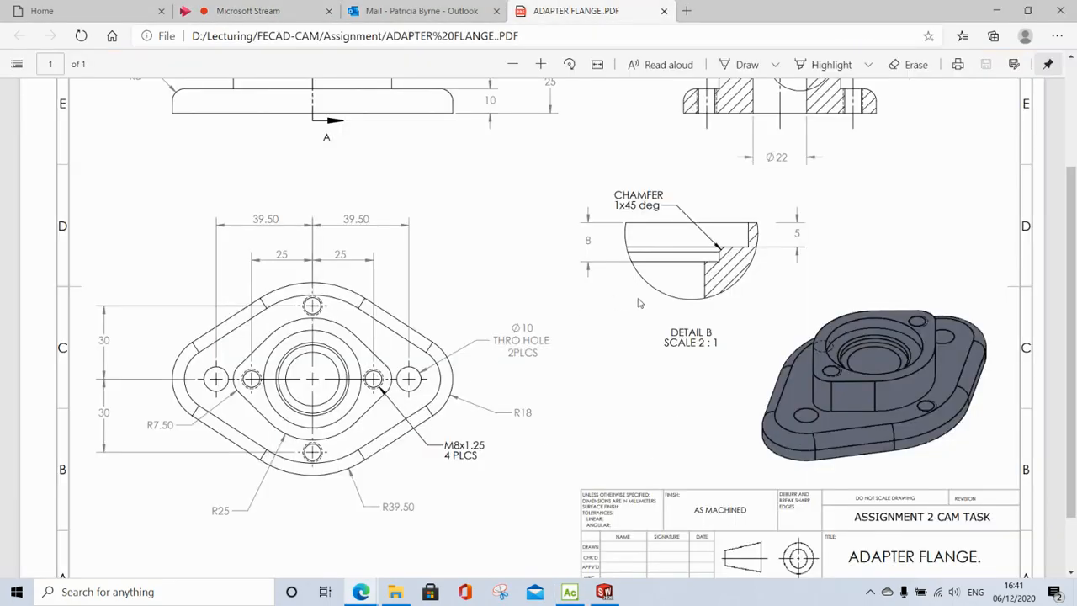
- Review Section A-A, Detail B's chamfer and the dimensioned plan view, then return to ALPHACAM
scroll(728, 234, up, 1)
scroll(729, 234, up, 2)
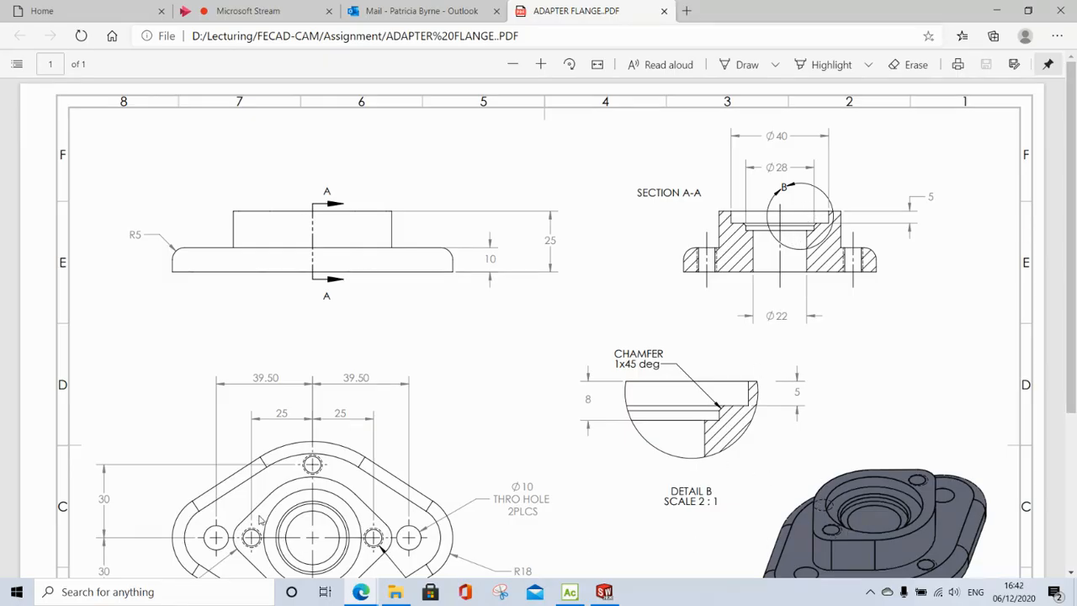
scroll(336, 486, down, 4)
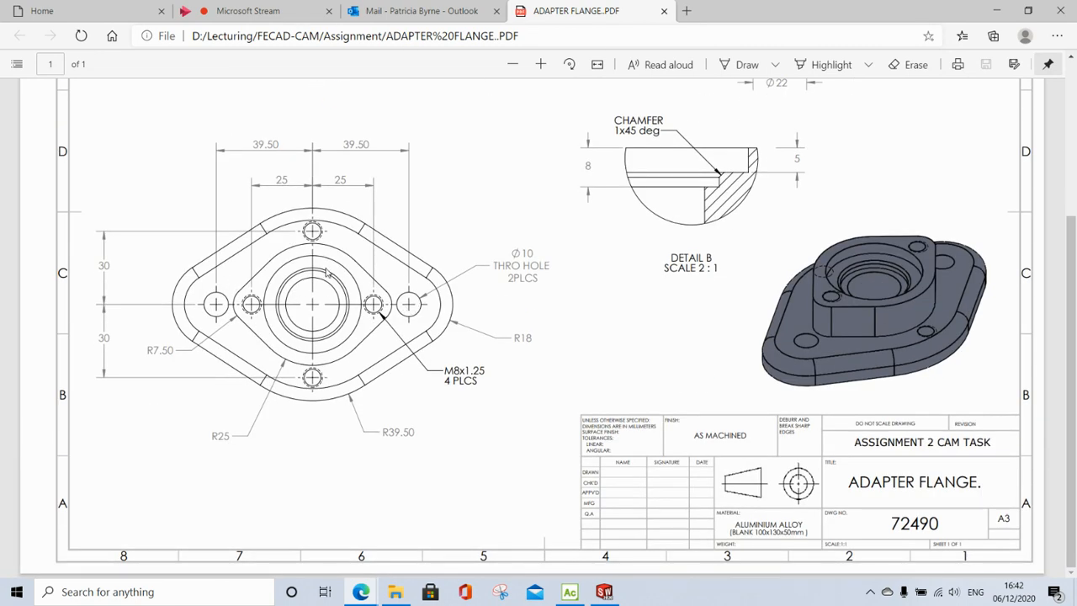
scroll(834, 468, up, 1)
scroll(834, 468, up, 1)
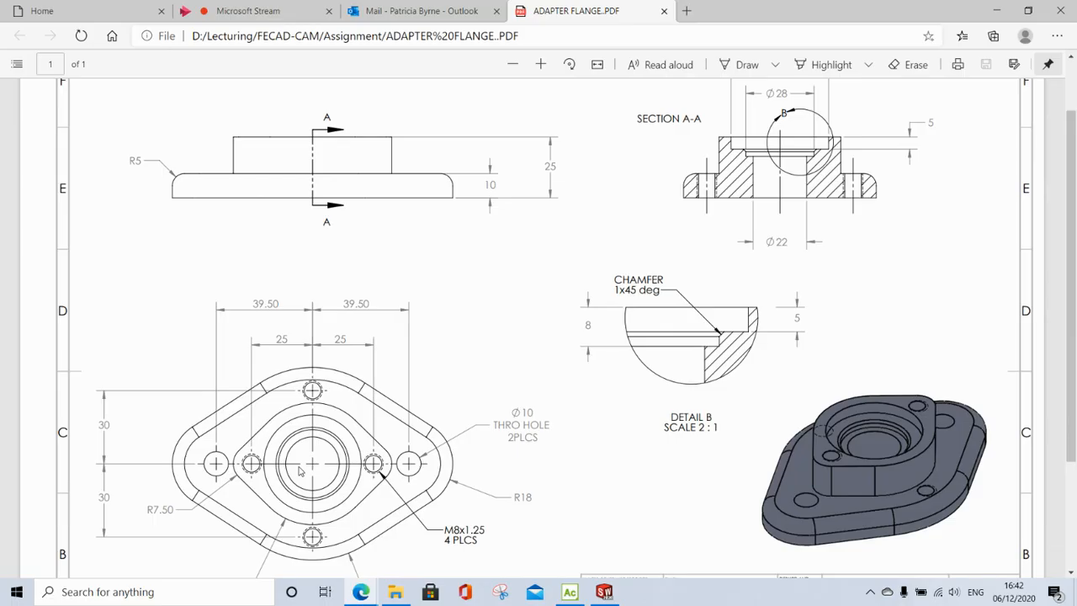
scroll(492, 503, up, 2)
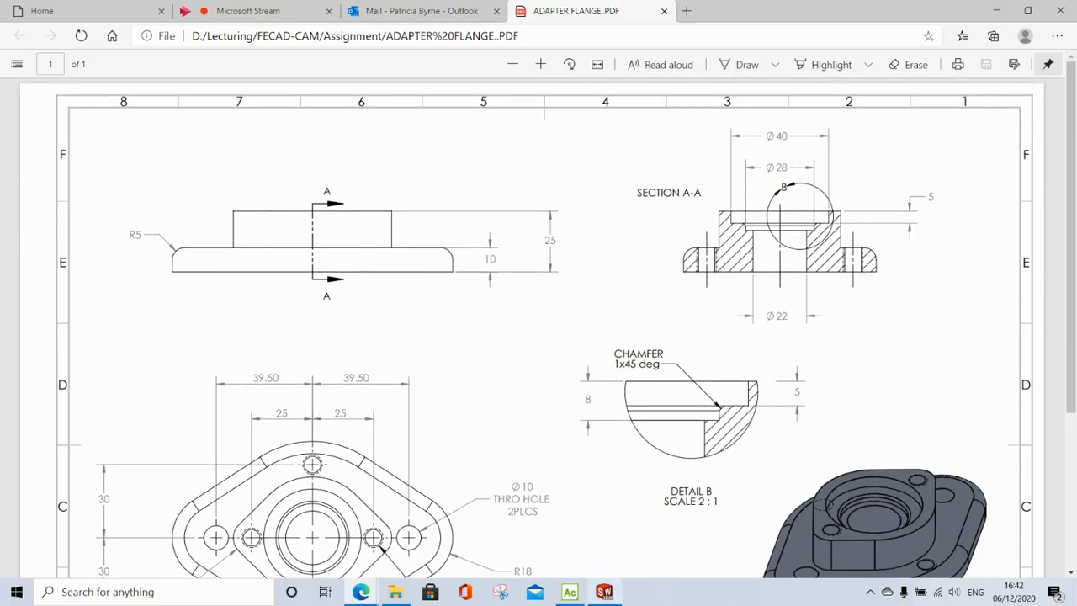
mouse_move(578, 591)
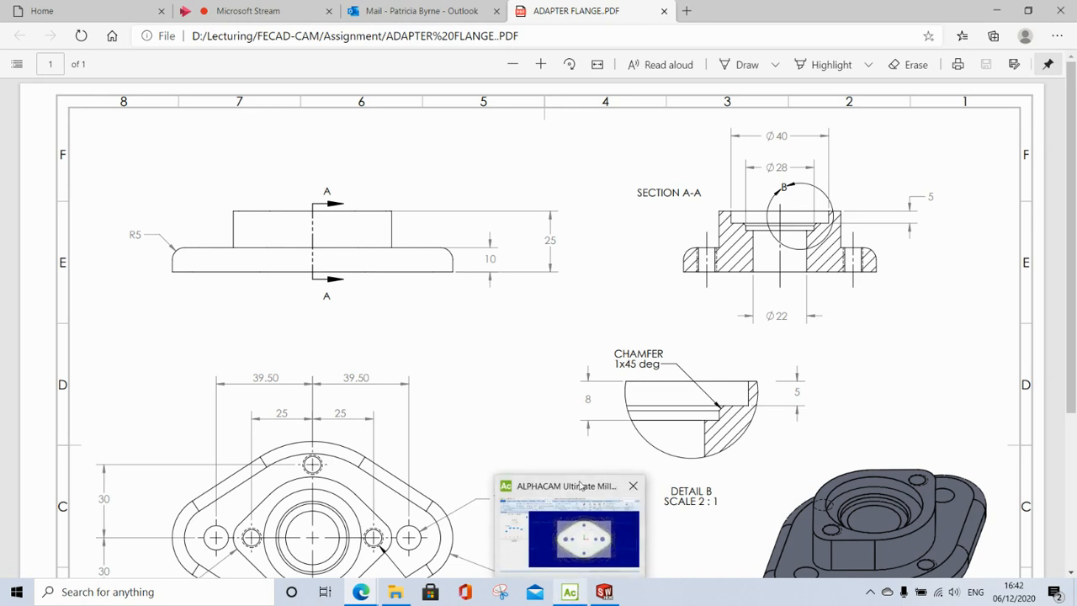
click(581, 486)
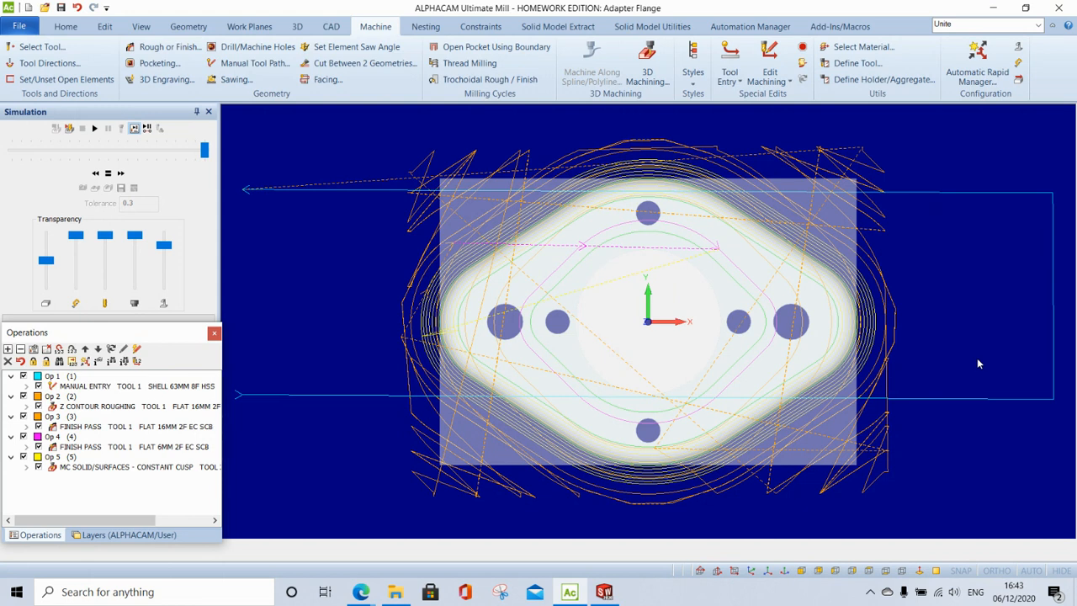
- Open Quick Edit to list the five operations' tool numbers, spindle speeds and feeds
click(136, 350)
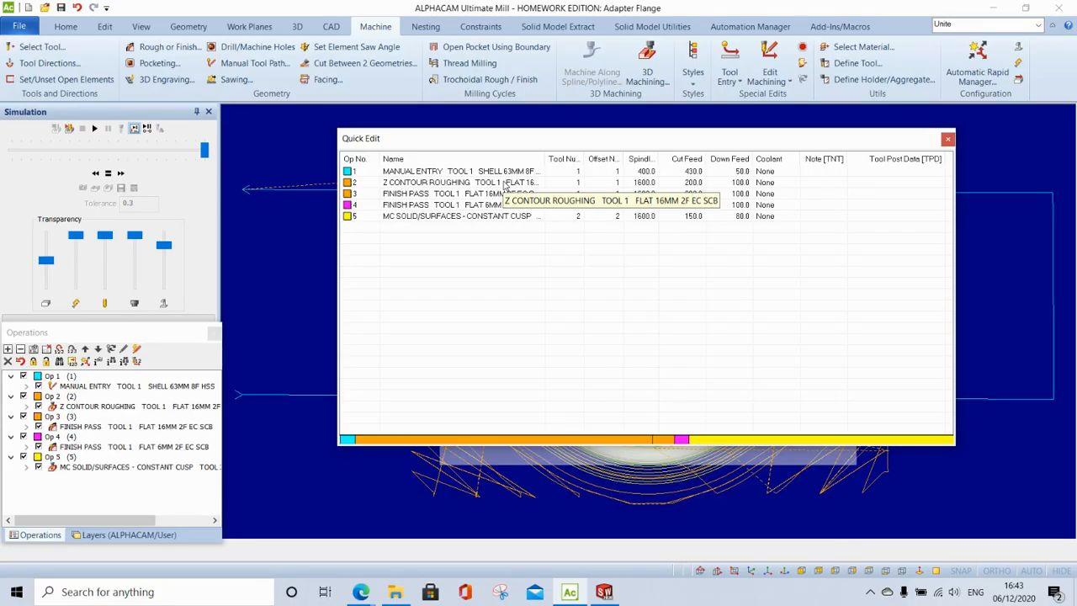
- Set tool and offset numbers to 2 for operation 1 and 12 for operations 2 and 3
click(579, 171)
text(2)
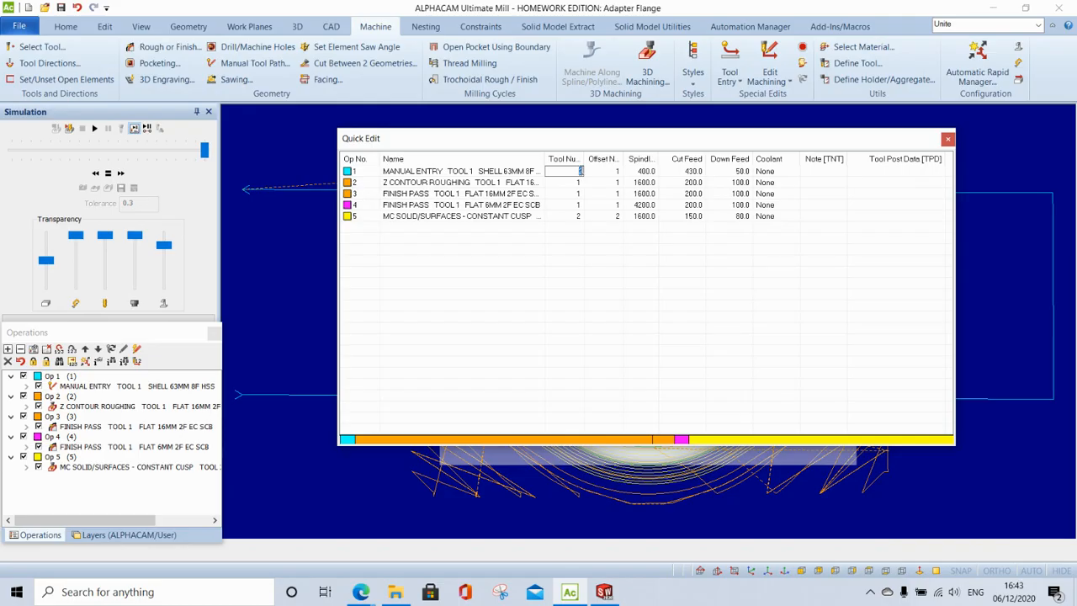
click(619, 172)
text(2)
click(565, 182)
text(12)
click(613, 183)
text(12)
click(568, 194)
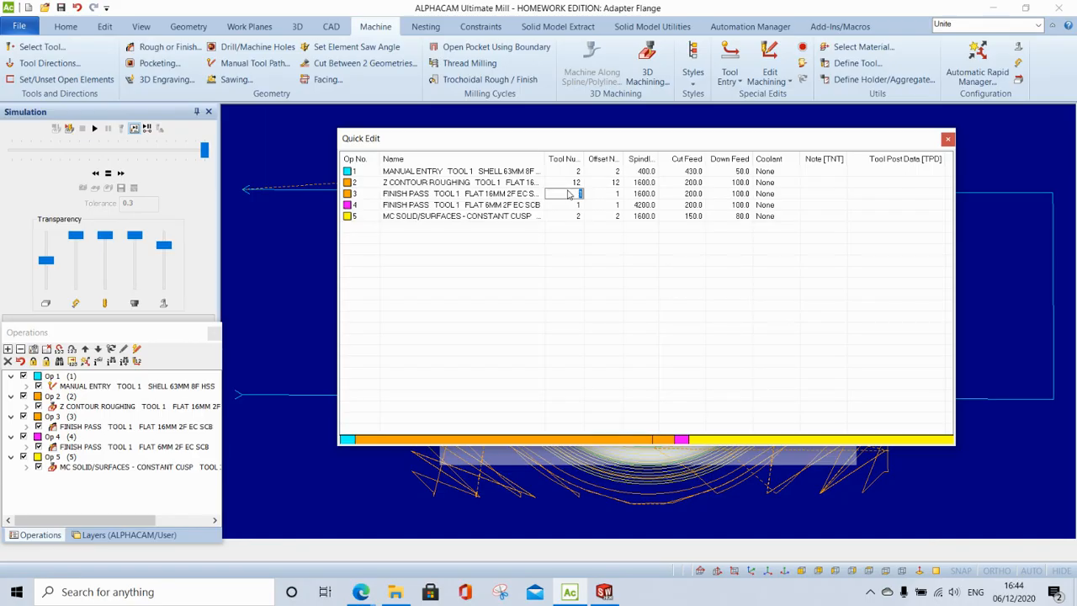
text(12)
click(602, 194)
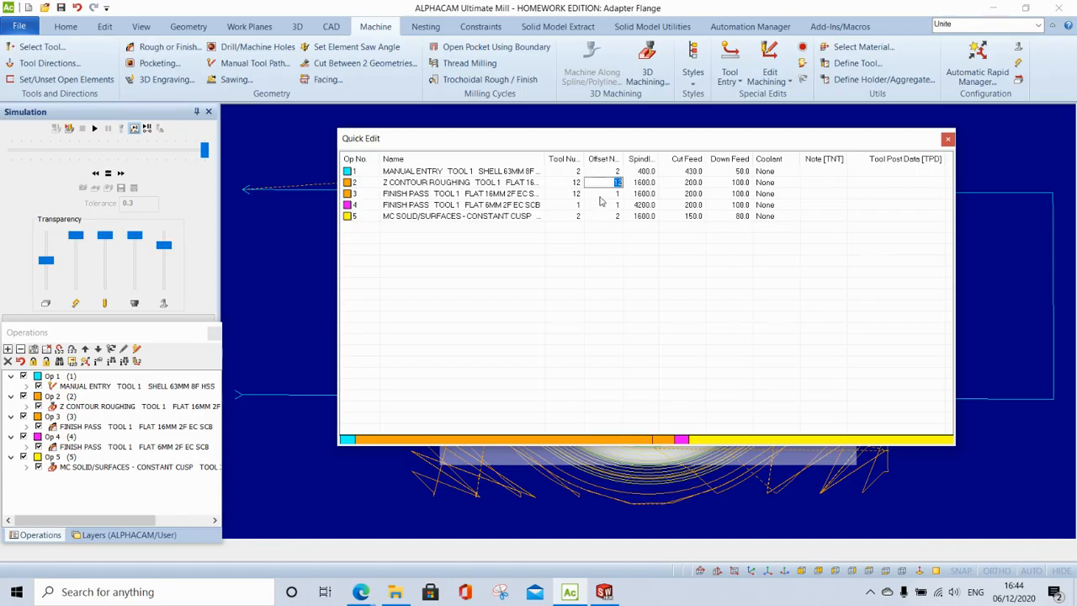
text(12)
- Set tool and offset numbers to 11 for operation 4 and 9 for operation 5
click(568, 205)
text(11)
click(608, 207)
text(11)
click(576, 216)
text(9)
click(615, 217)
click(618, 218)
text(9)
- Give operation 1 a 2000 spindle speed and 300 cut feed, then close the table
click(645, 171)
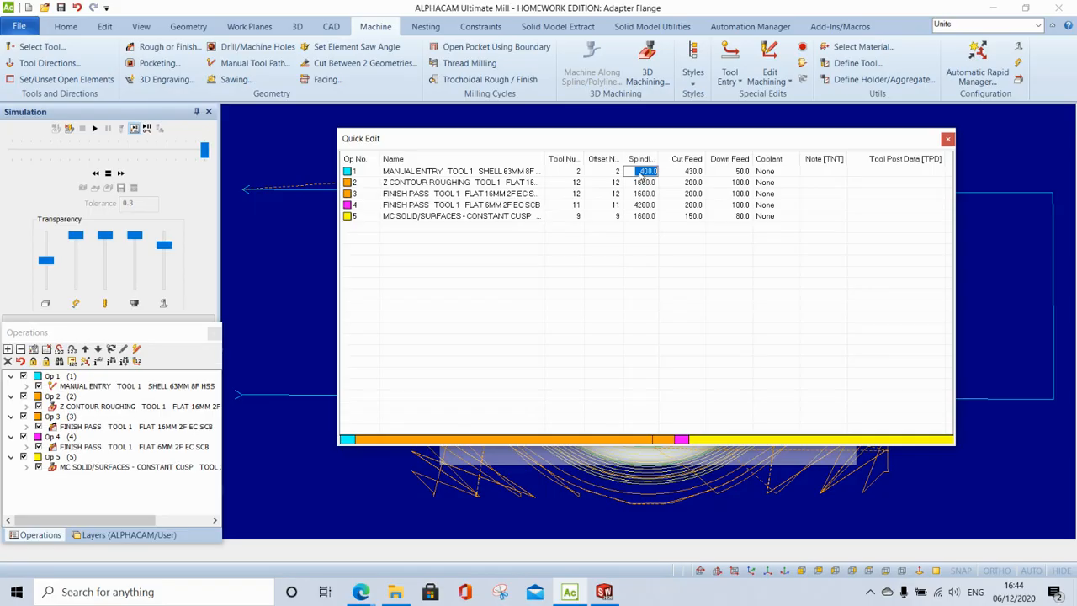
text(20000)
click(674, 173)
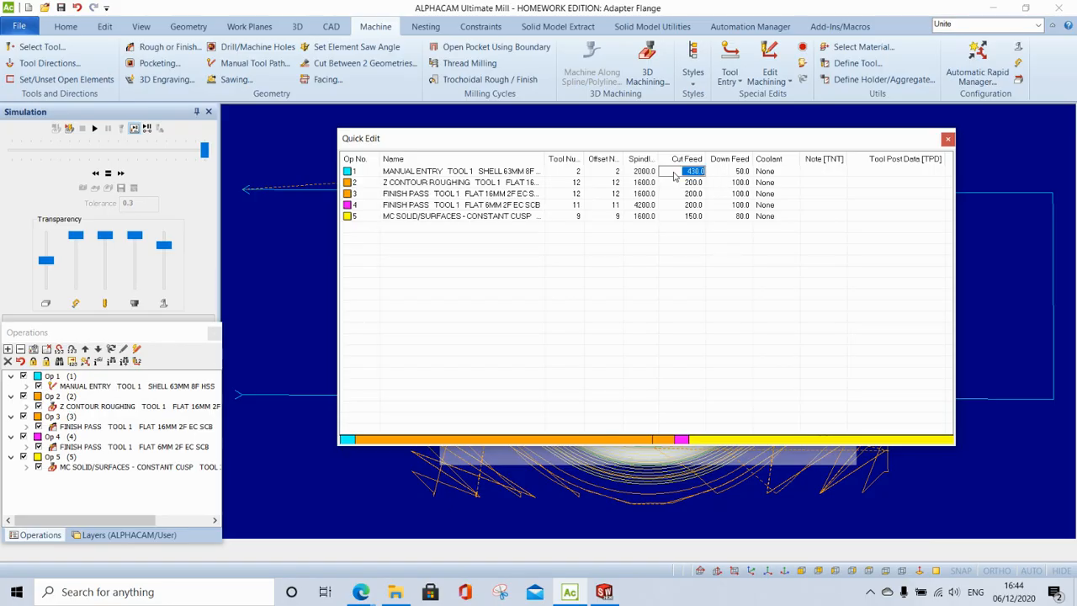
text(1)
click(826, 240)
click(947, 139)
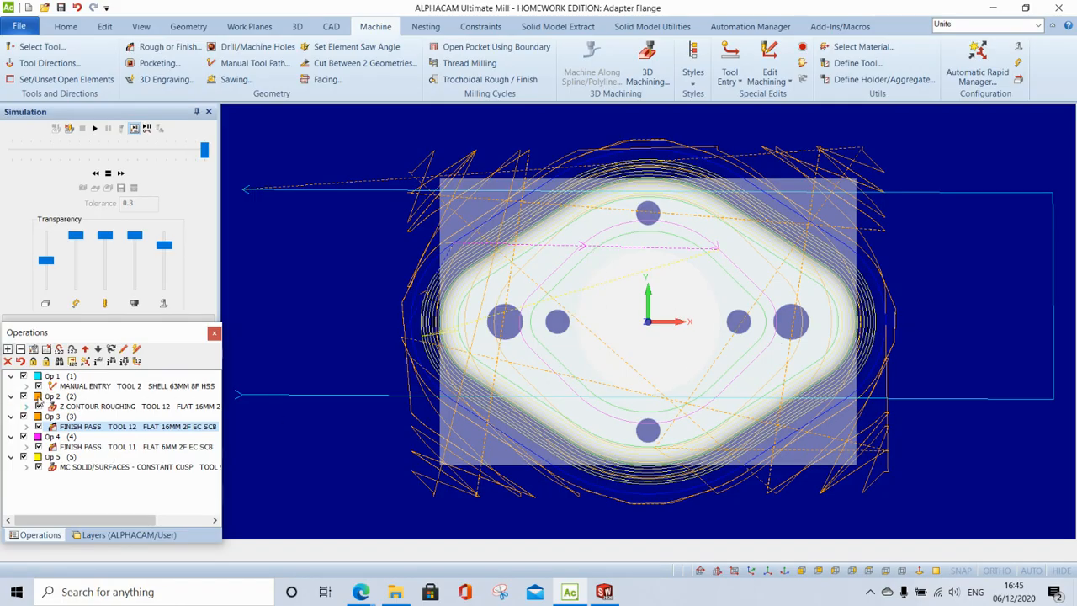
mouse_move(360, 592)
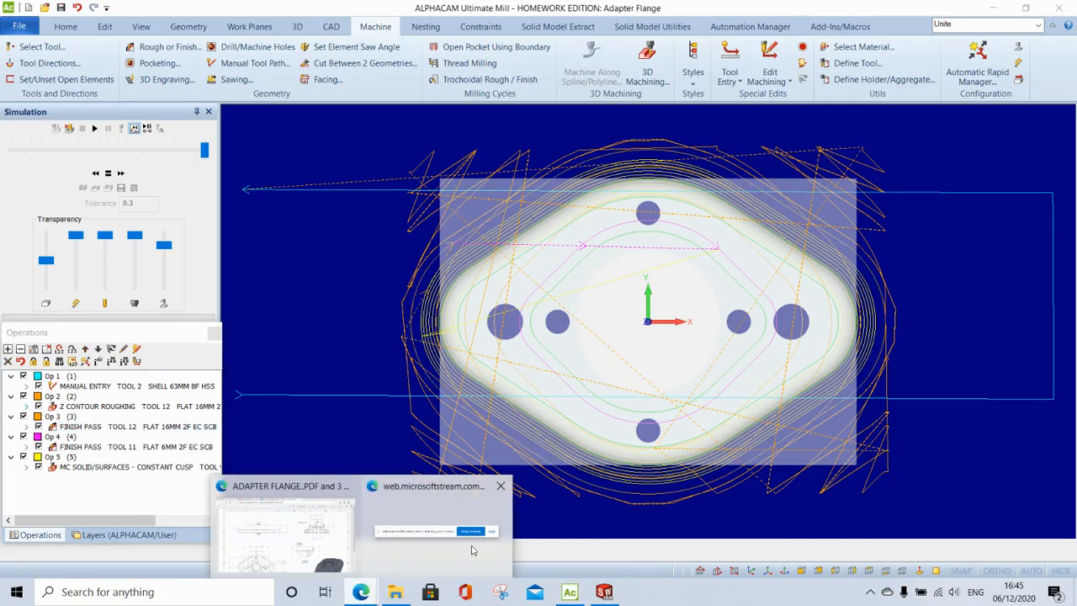